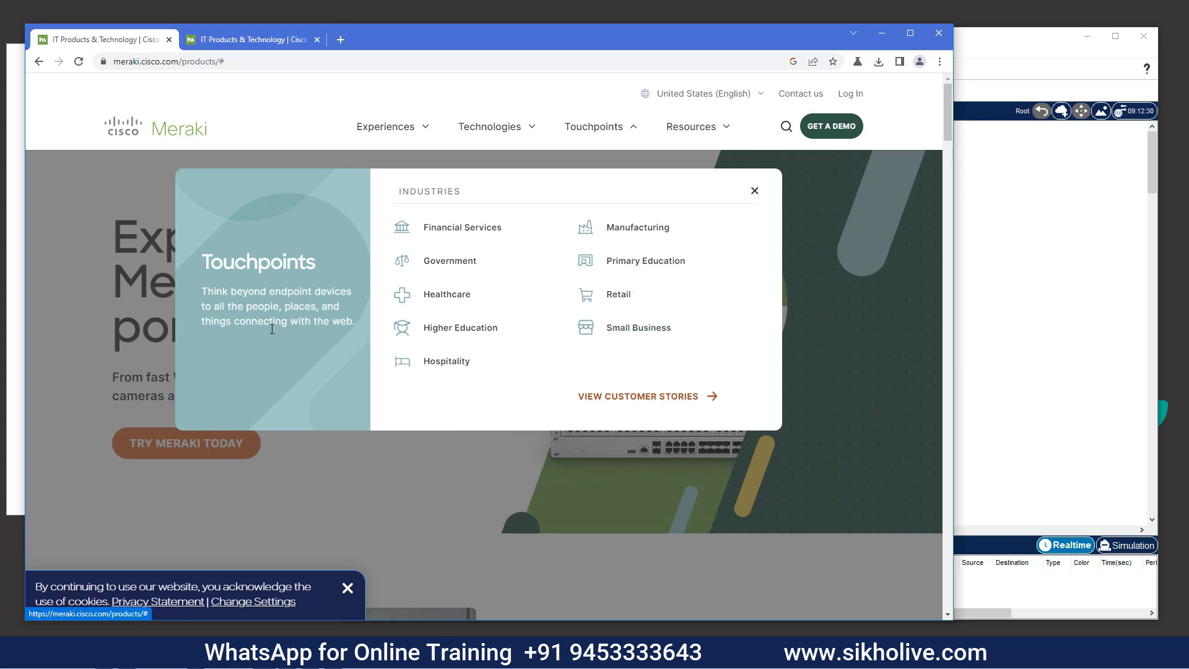
Close the Touchpoints industries overview and return to the second Meraki products tab
{"action": "left_click", "coordinate": [751, 192]}
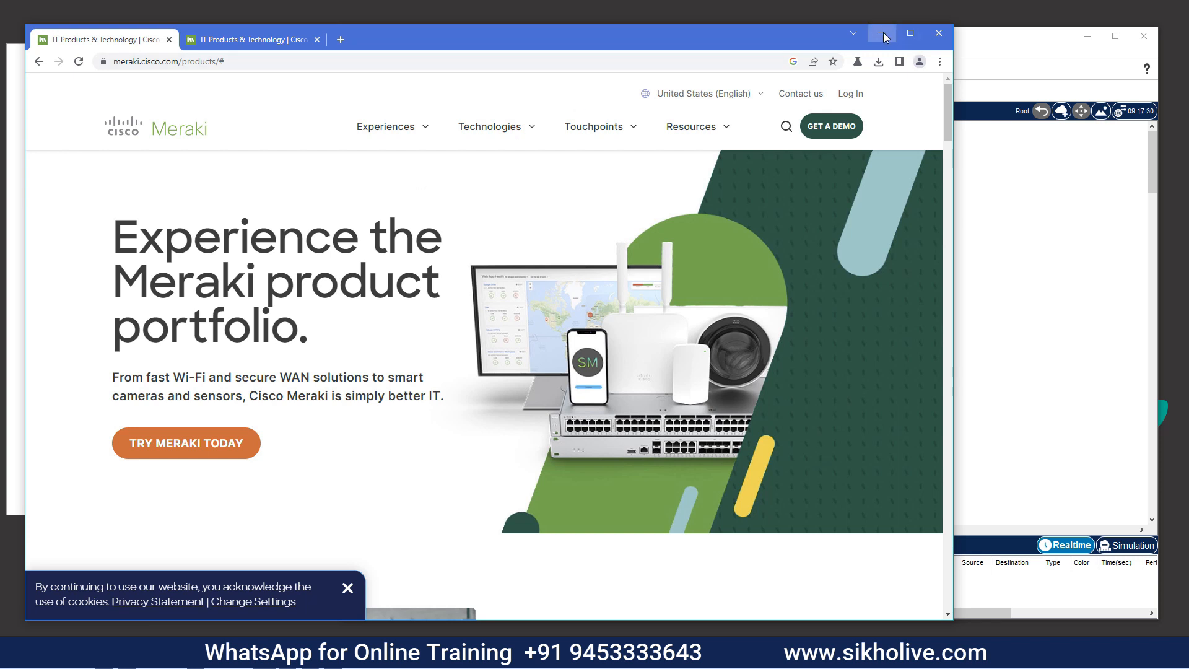
{"action": "left_click", "coordinate": [264, 39]}
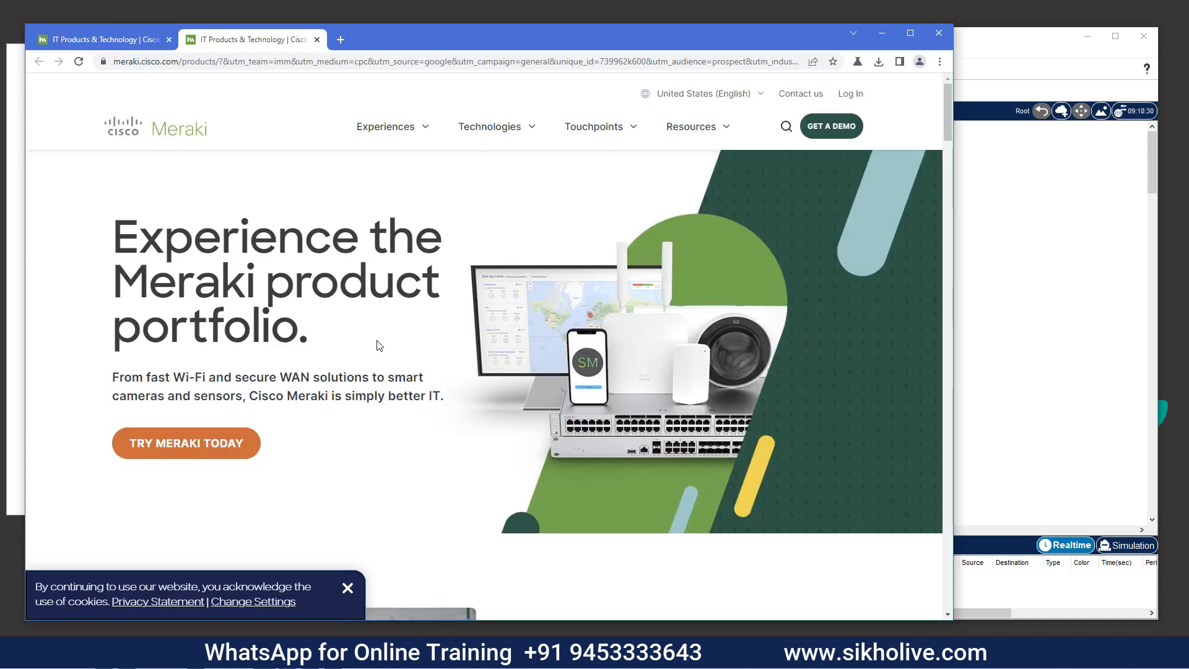
{"action": "scroll", "coordinate": [403, 346], "scroll_direction": "down", "scroll_amount": 5}
{"action": "scroll", "coordinate": [434, 352], "scroll_direction": "down", "scroll_amount": 20}
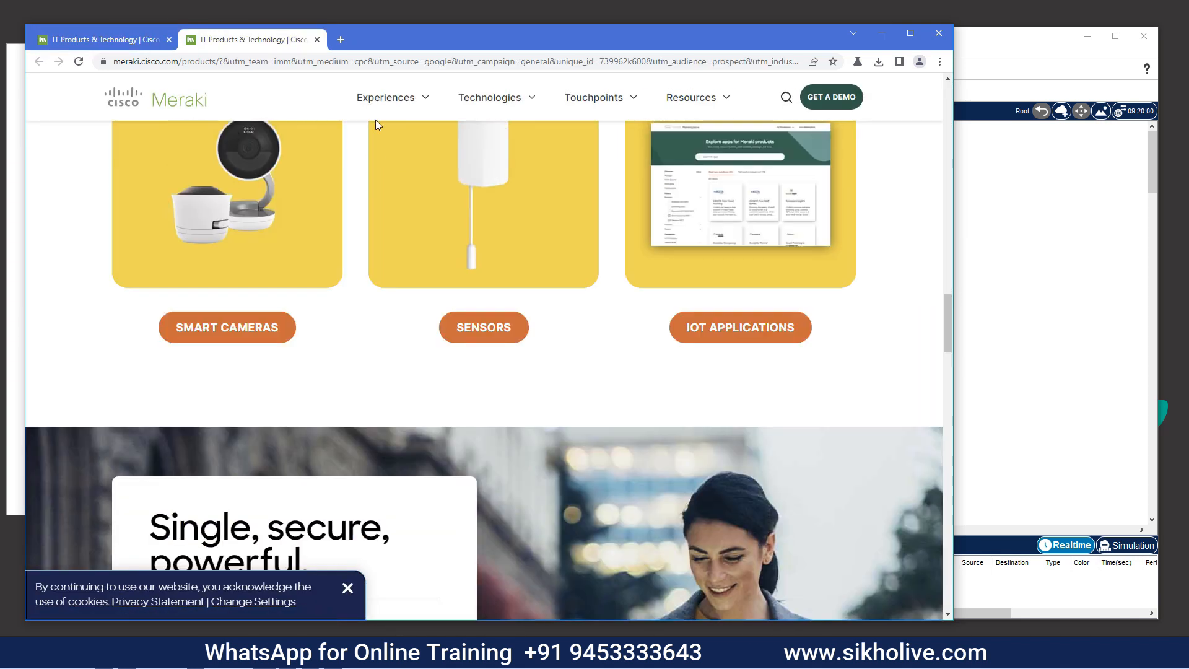
{"action": "scroll", "coordinate": [377, 125], "scroll_direction": "up", "scroll_amount": 4}
Search for 'merakiu login dashboard' in a new browser tab
{"action": "left_click", "coordinate": [340, 39]}
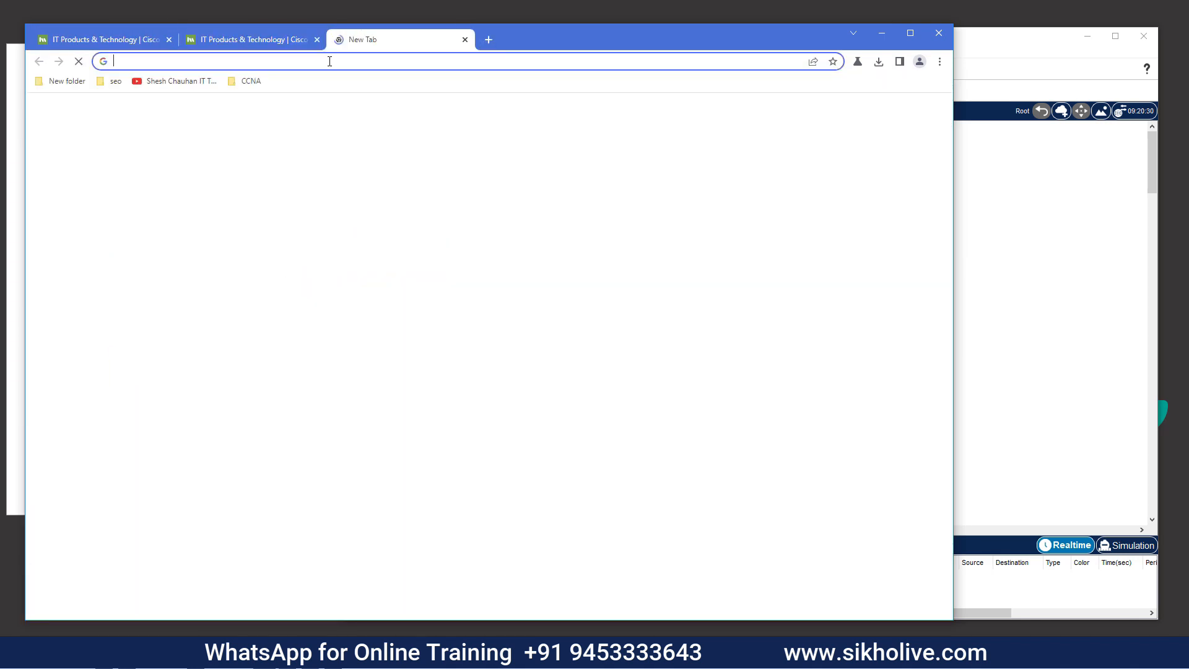
{"action": "type", "text": "mer"}
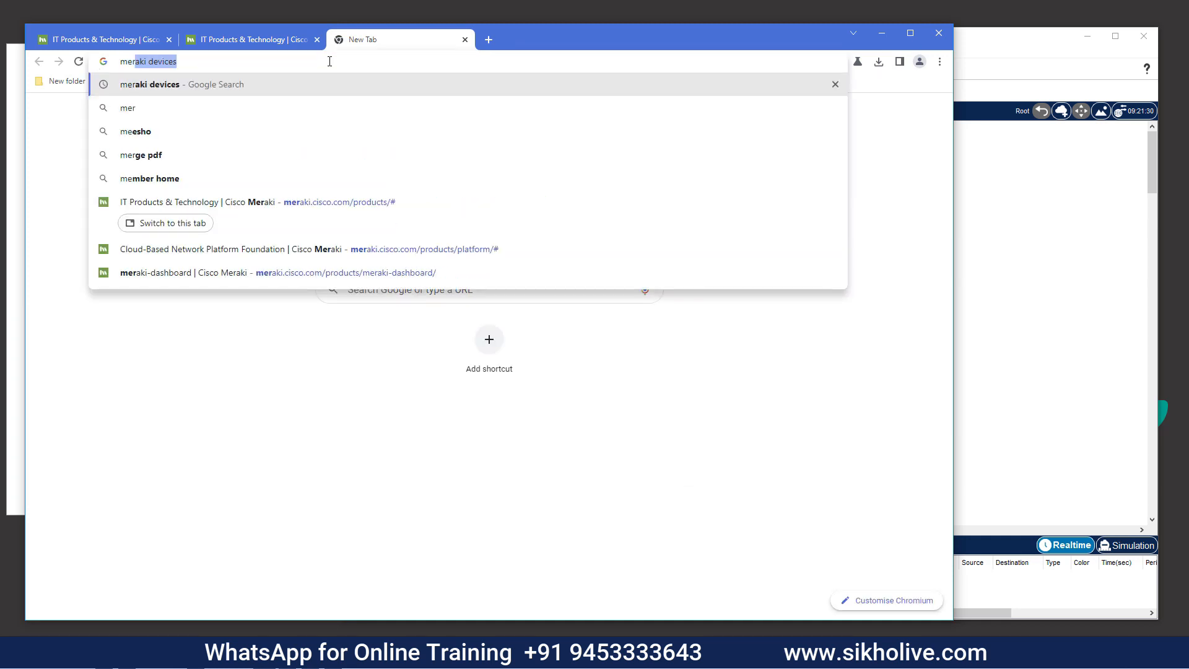
{"action": "type", "text": "akiu login"}
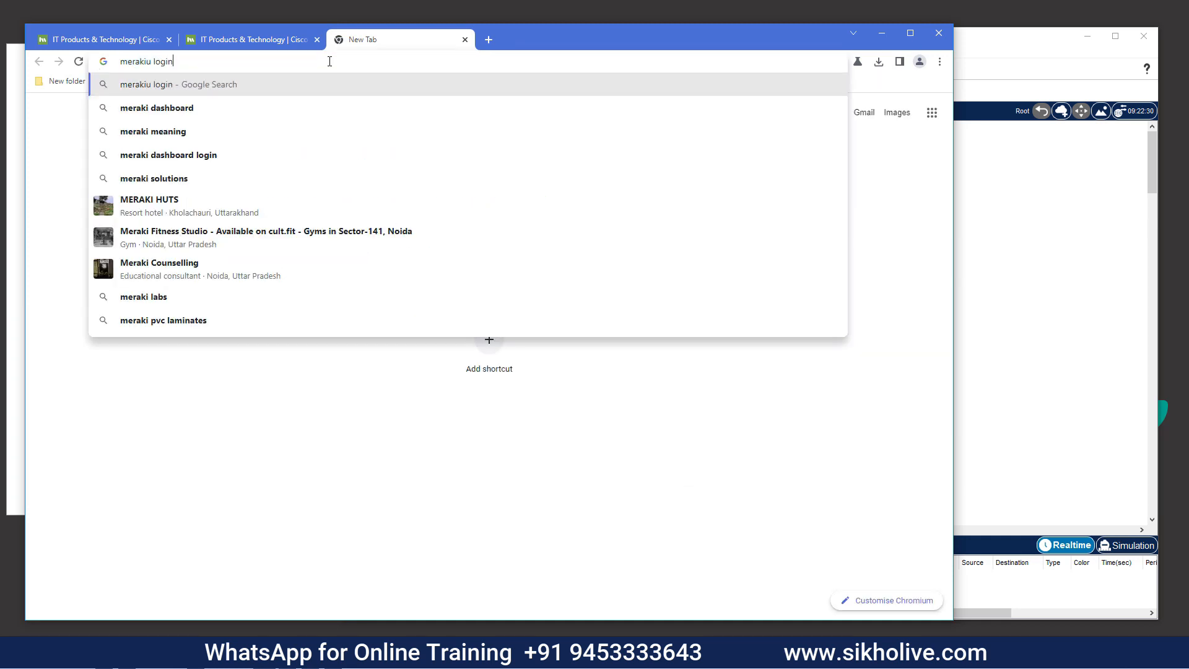
{"action": "type", "text": " dashboard"}
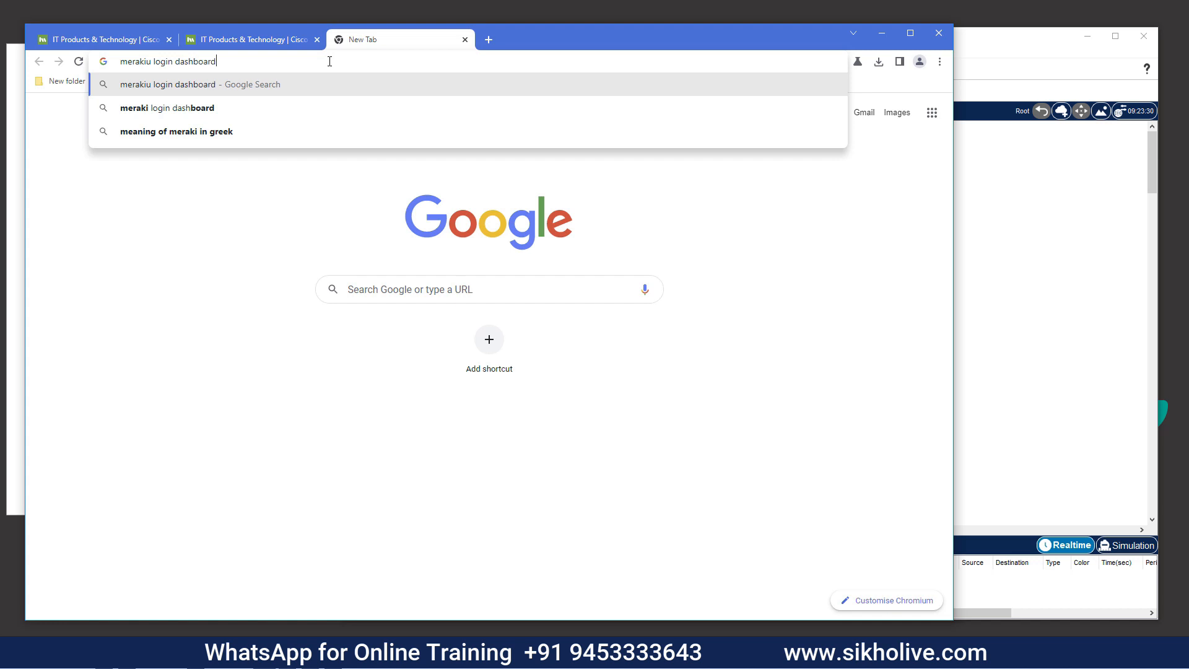
{"action": "key", "text": "Return"}
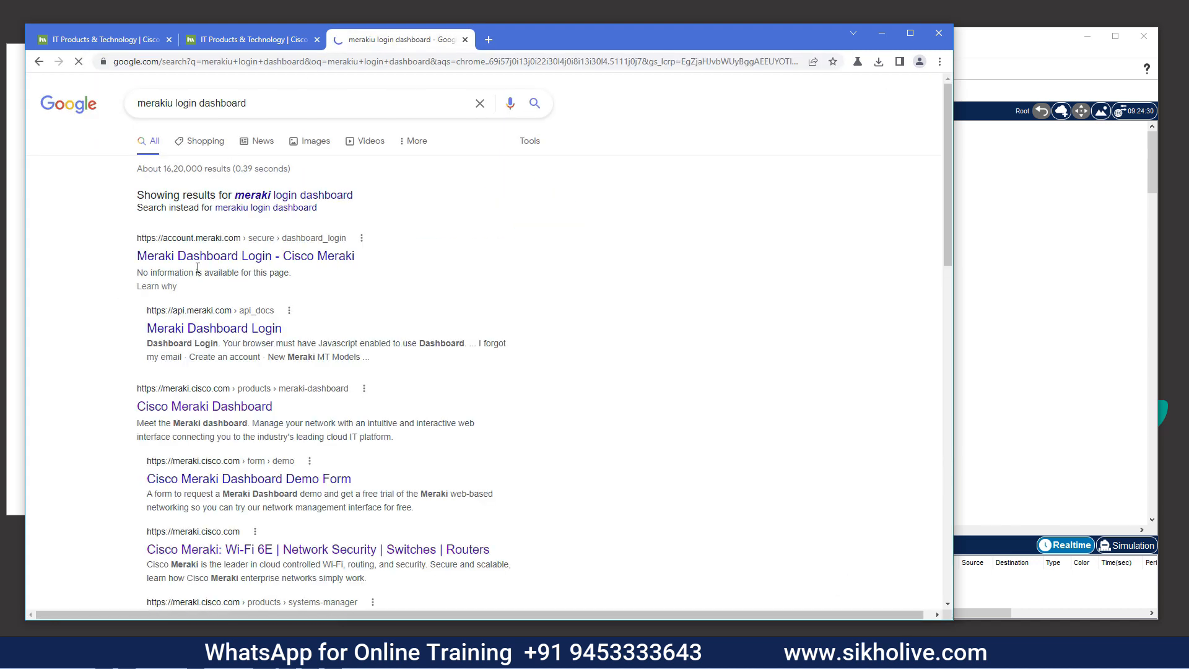
From the Meraki Dashboard Login result, start a new account with Asia-Pacific as the region
{"action": "left_click", "coordinate": [219, 260]}
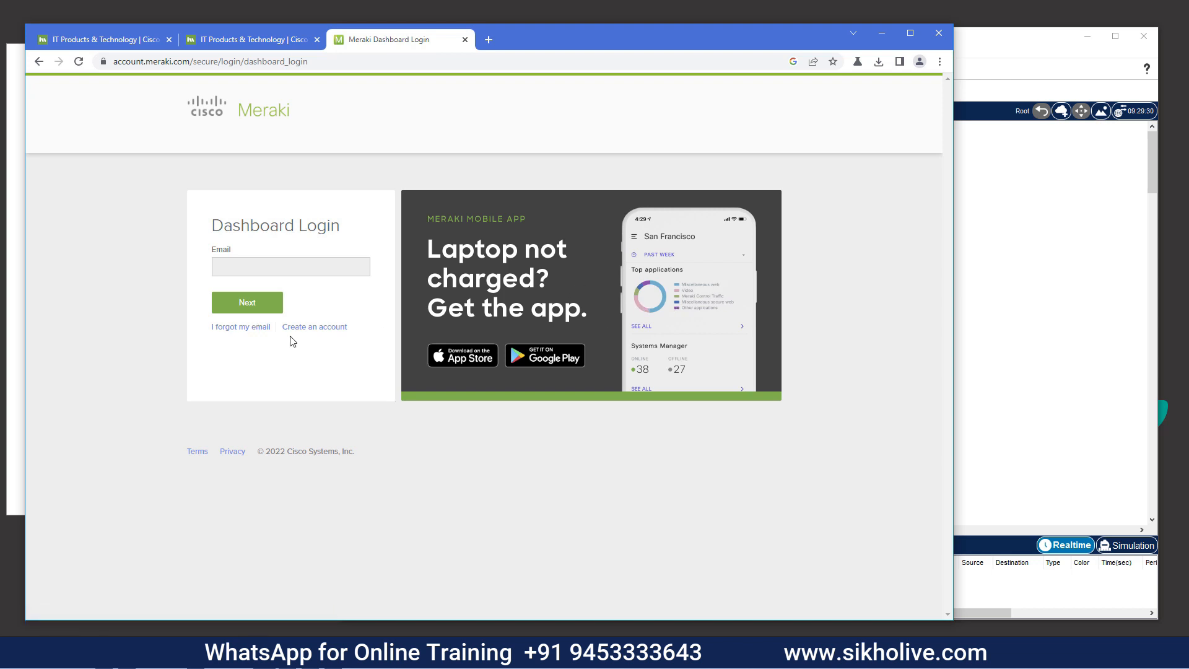
{"action": "left_click", "coordinate": [321, 334]}
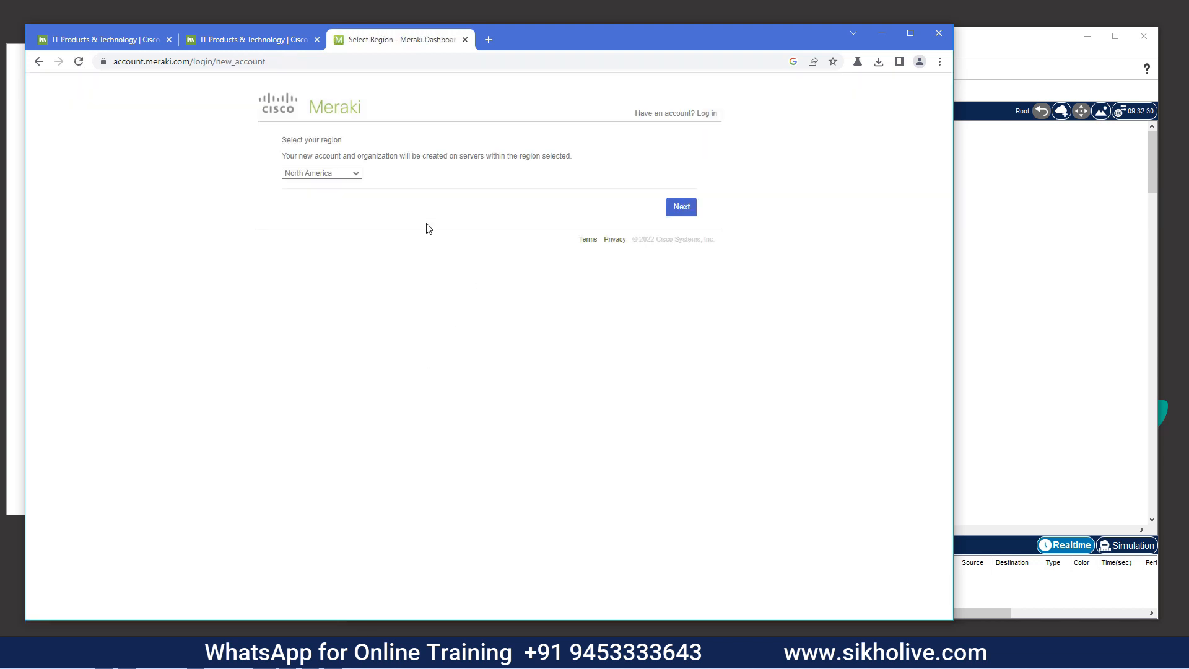
{"action": "left_click", "coordinate": [324, 175]}
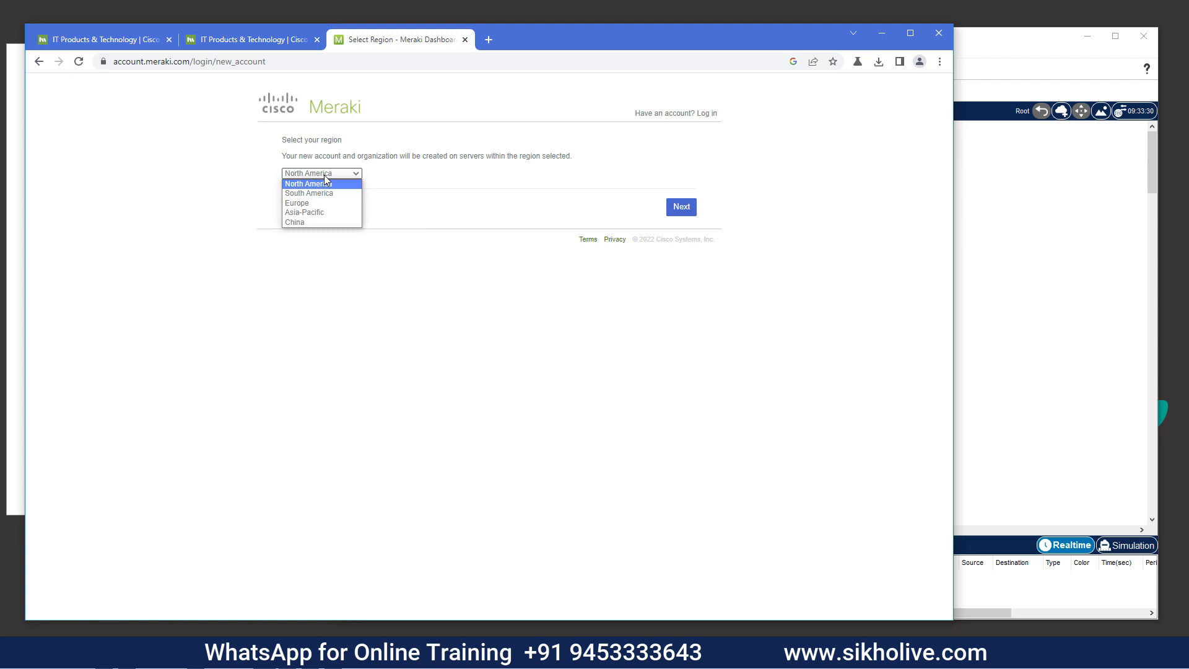
{"action": "left_click", "coordinate": [313, 213]}
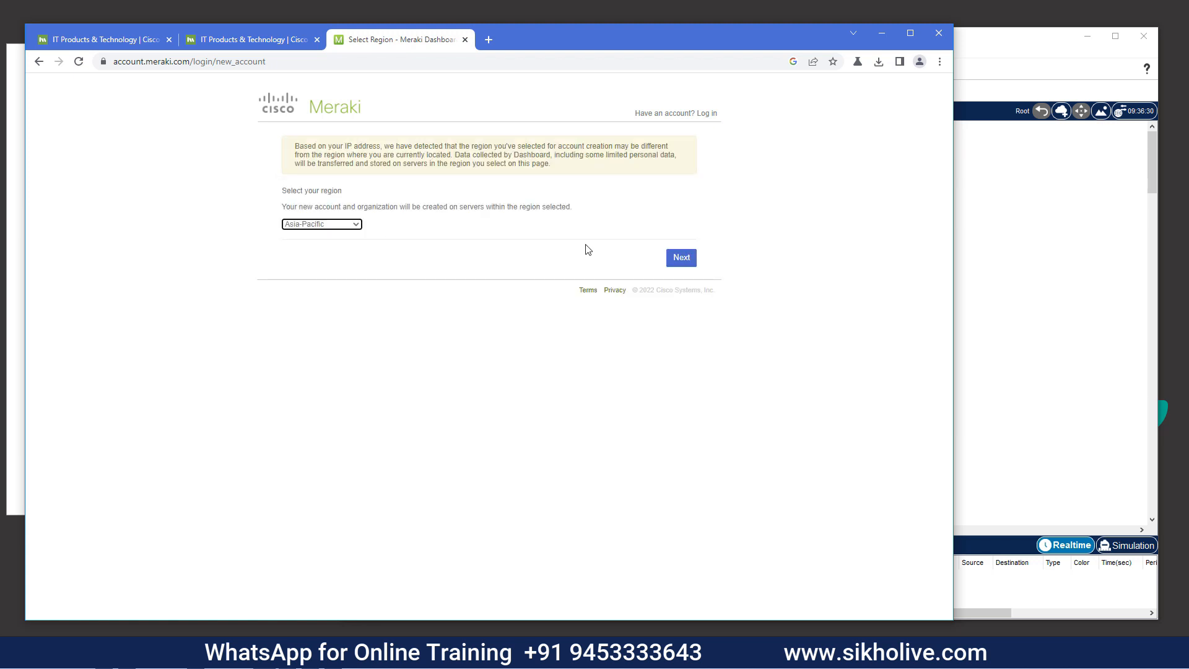
{"action": "left_click", "coordinate": [681, 258]}
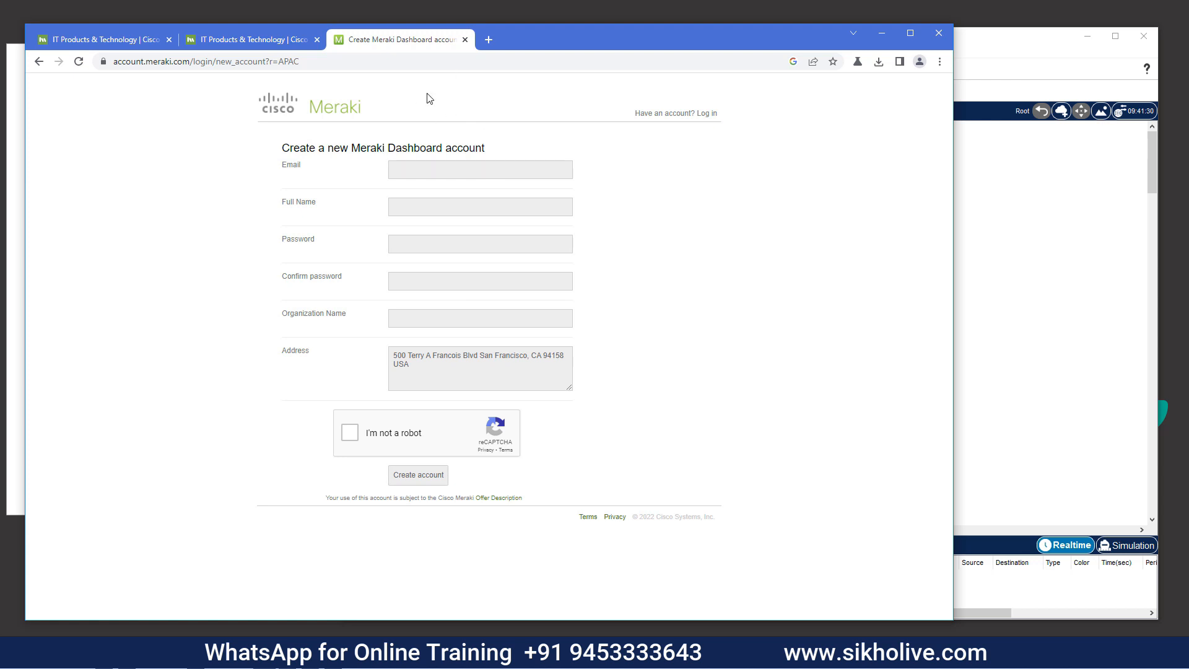
Bring Packet Tracer to full screen and place a Meraki-MX65W appliance at the lower left
{"action": "left_click", "coordinate": [876, 35]}
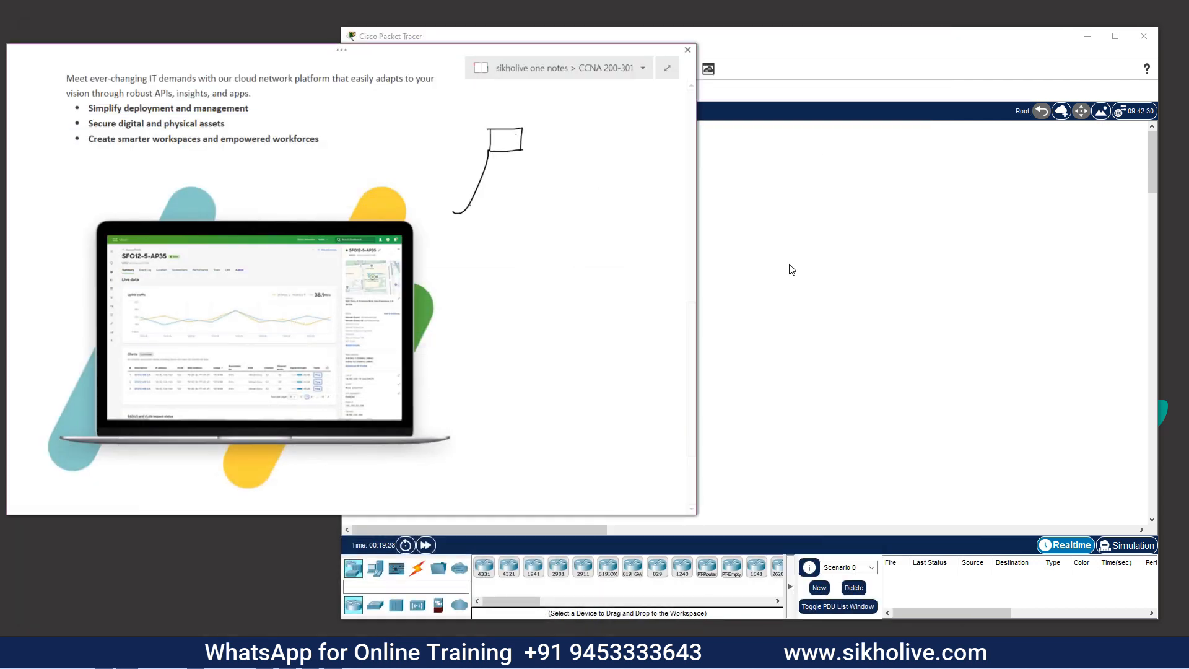
{"action": "left_click", "coordinate": [1114, 34]}
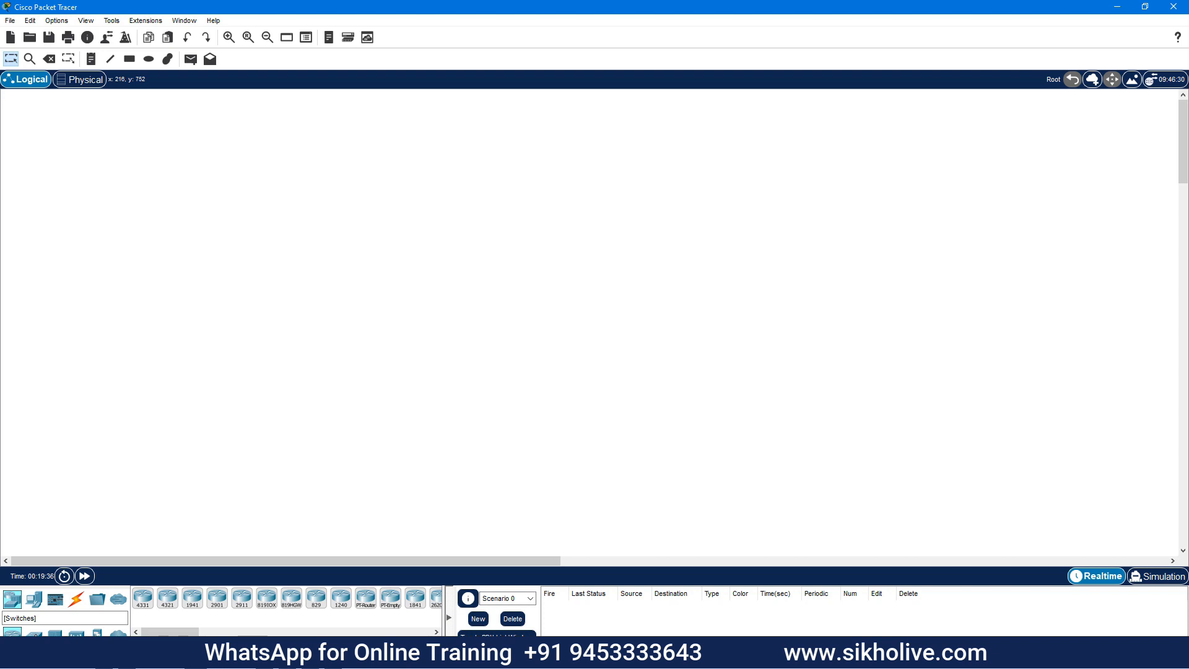
{"action": "left_click", "coordinate": [76, 630]}
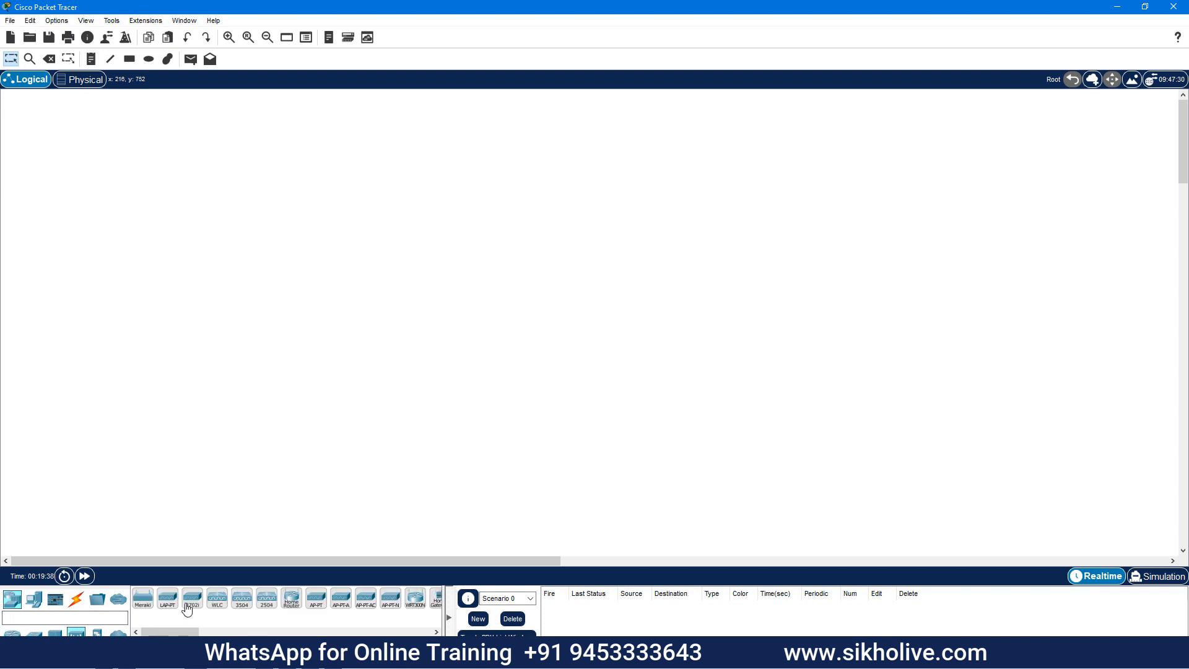
{"action": "left_click", "coordinate": [143, 598]}
{"action": "left_click", "coordinate": [184, 263]}
{"action": "left_click_drag", "start_coordinate": [182, 270], "coordinate": [132, 164]}
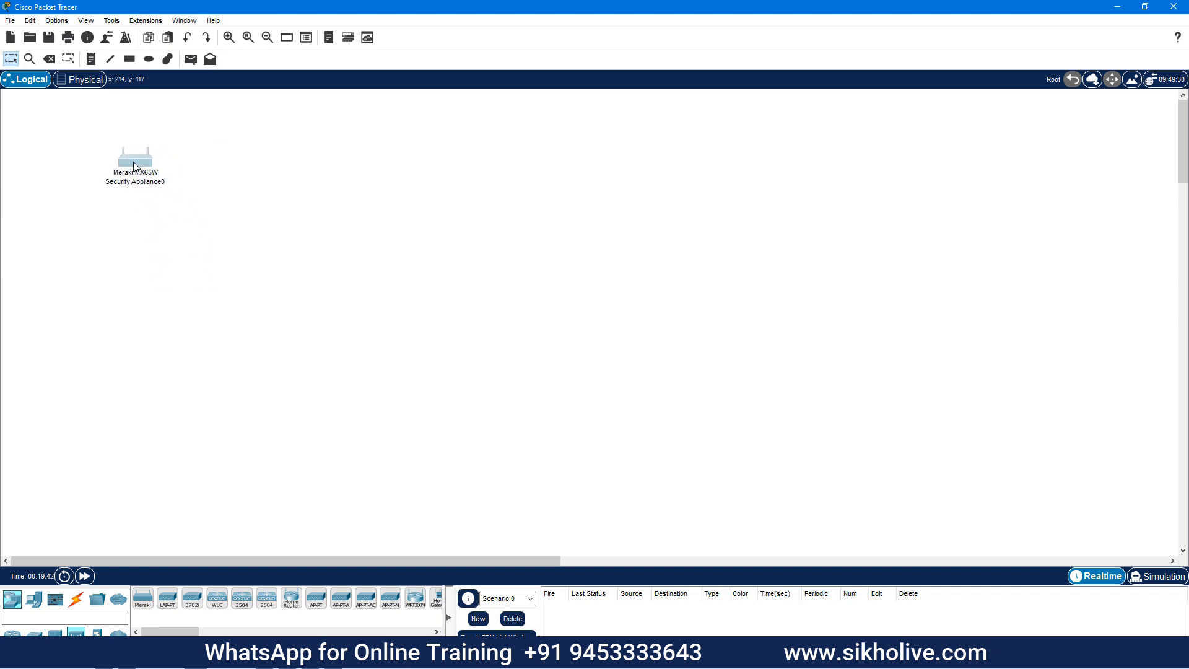
{"action": "left_click", "coordinate": [229, 37]}
{"action": "left_click_drag", "start_coordinate": [260, 240], "coordinate": [255, 366]}
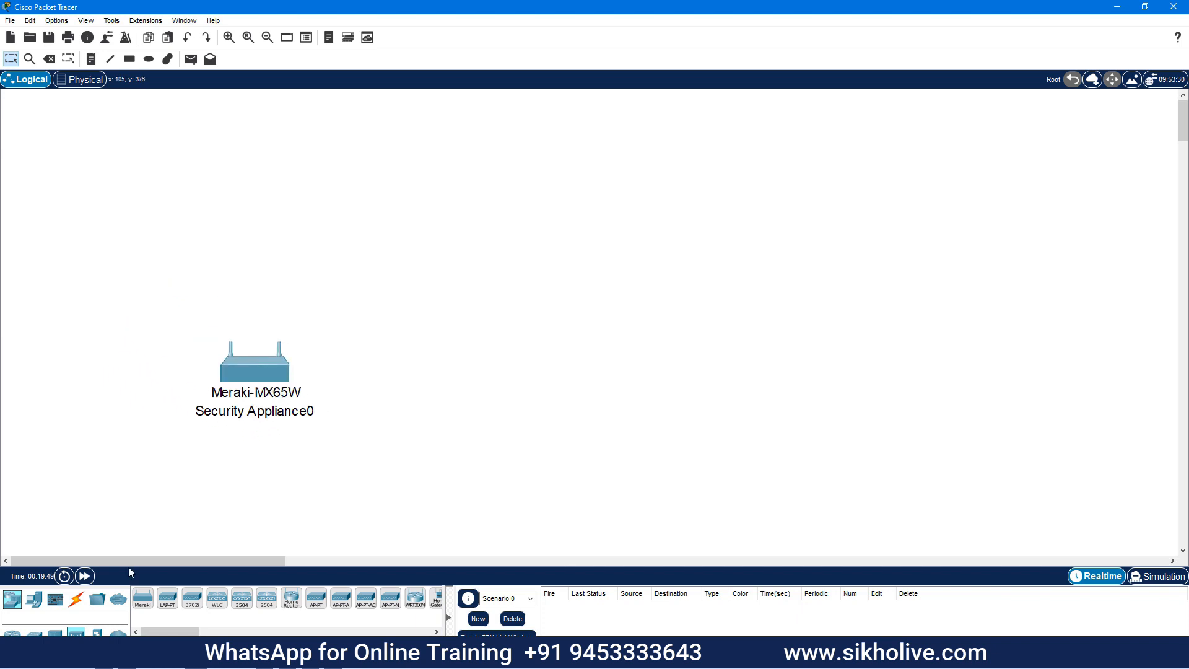
Add PC0 and PC1, a Meraki server at the top right, and an ISR4321 router
{"action": "left_click", "coordinate": [34, 599]}
{"action": "left_click", "coordinate": [142, 597]}
{"action": "left_click", "coordinate": [83, 448]}
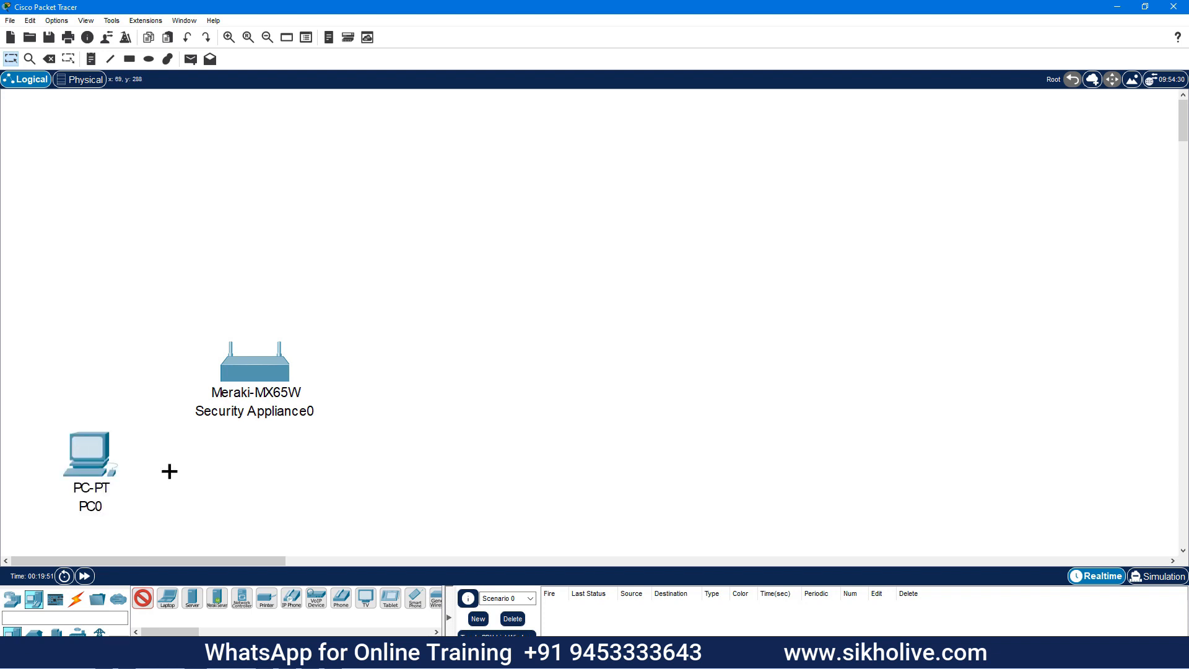
{"action": "left_click", "coordinate": [429, 446]}
{"action": "left_click", "coordinate": [74, 599]}
{"action": "left_click", "coordinate": [216, 598]}
{"action": "left_click", "coordinate": [873, 170]}
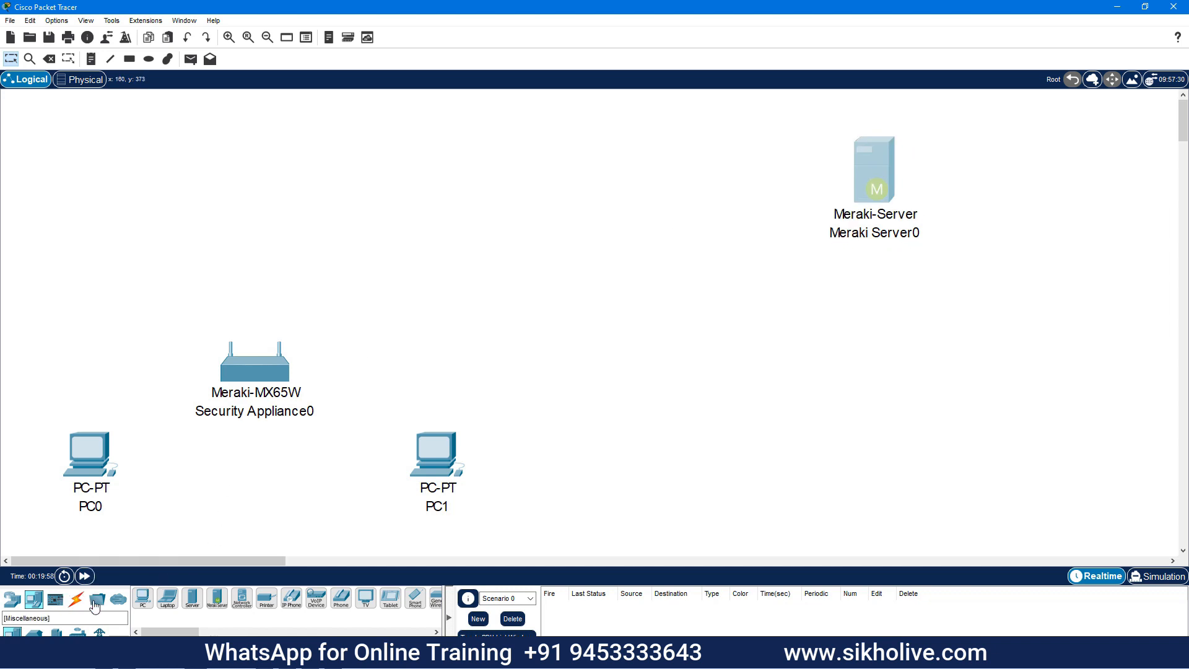
{"action": "left_click", "coordinate": [12, 600]}
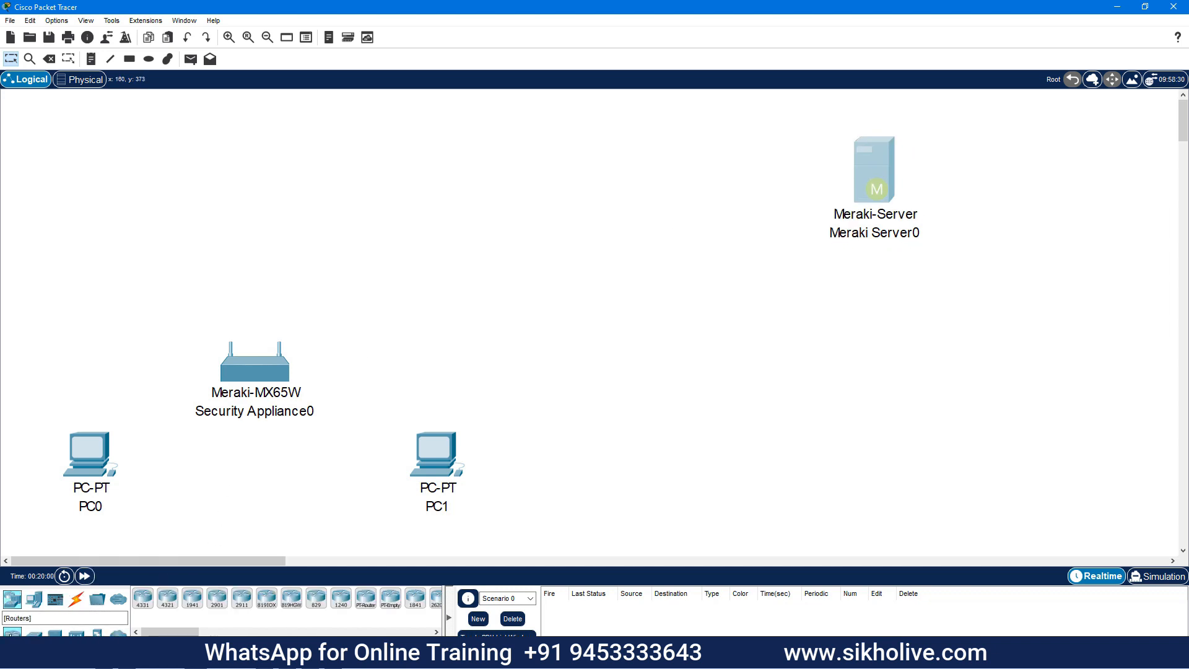
{"action": "left_click", "coordinate": [167, 598]}
{"action": "left_click", "coordinate": [269, 162]}
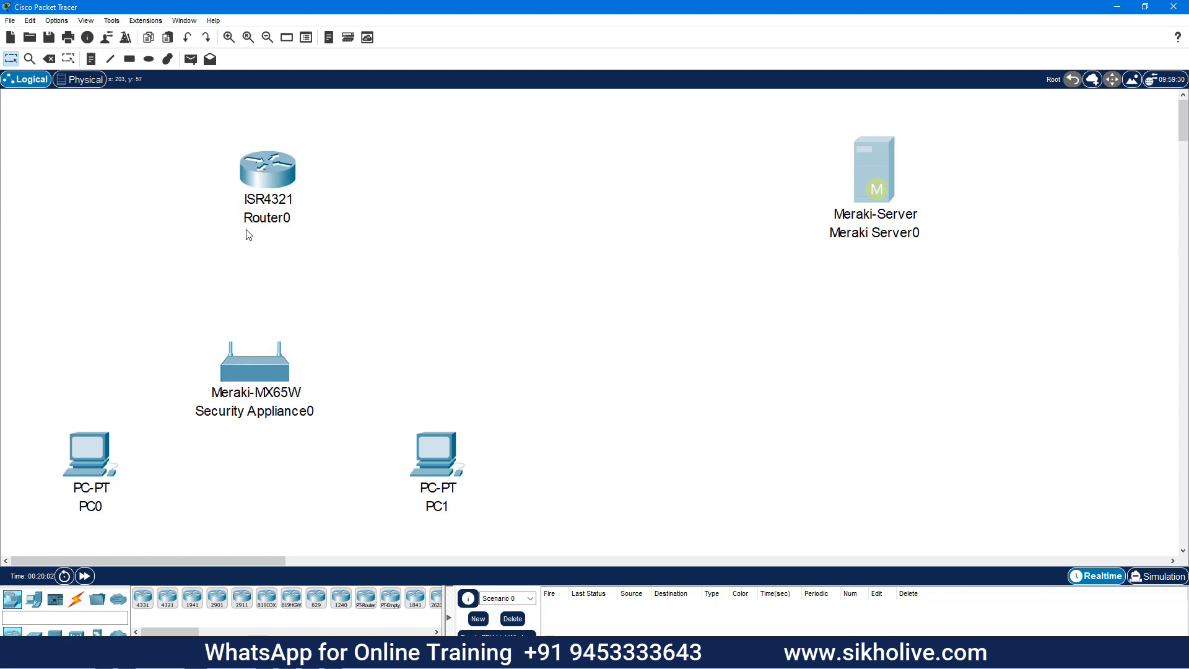
Cable Router0 to Meraki Server0 and to the MX65W with automatic cables, then tidy positions
{"action": "left_click", "coordinate": [76, 599]}
{"action": "left_click", "coordinate": [143, 598]}
{"action": "left_click", "coordinate": [270, 168]}
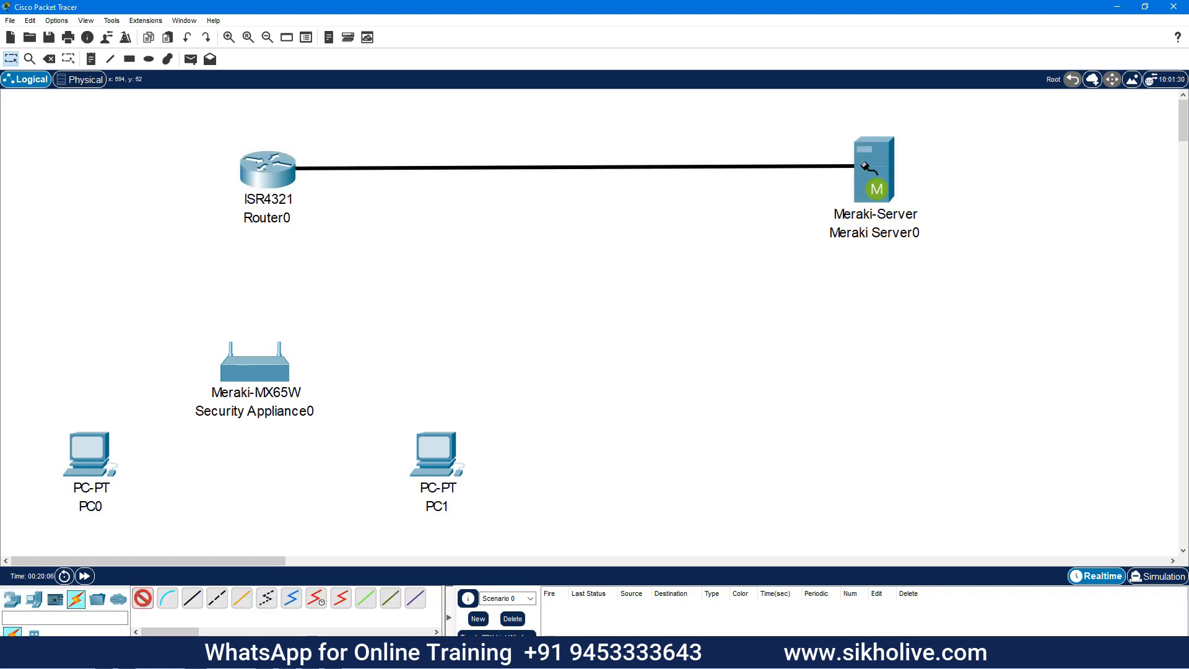
{"action": "left_click", "coordinate": [869, 168]}
{"action": "left_click", "coordinate": [275, 181]}
{"action": "left_click", "coordinate": [251, 366]}
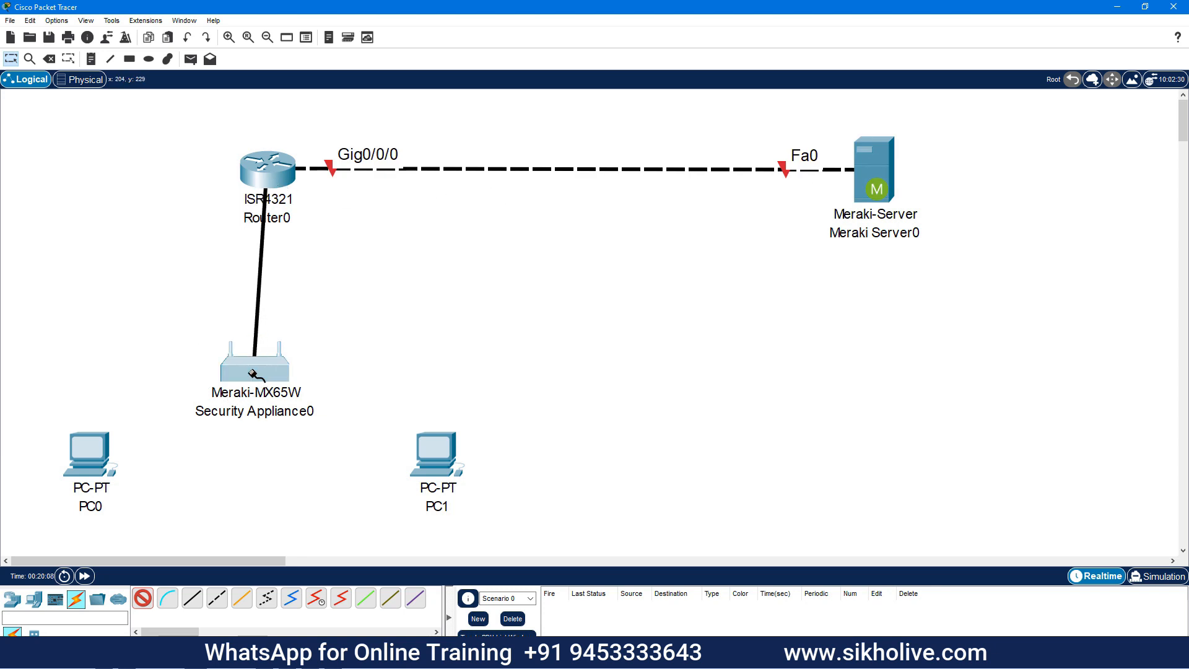
{"action": "left_click", "coordinate": [11, 60]}
{"action": "left_click_drag", "start_coordinate": [275, 182], "coordinate": [260, 183]}
{"action": "left_click_drag", "start_coordinate": [867, 165], "coordinate": [875, 154]}
{"action": "left_click_drag", "start_coordinate": [247, 172], "coordinate": [255, 172]}
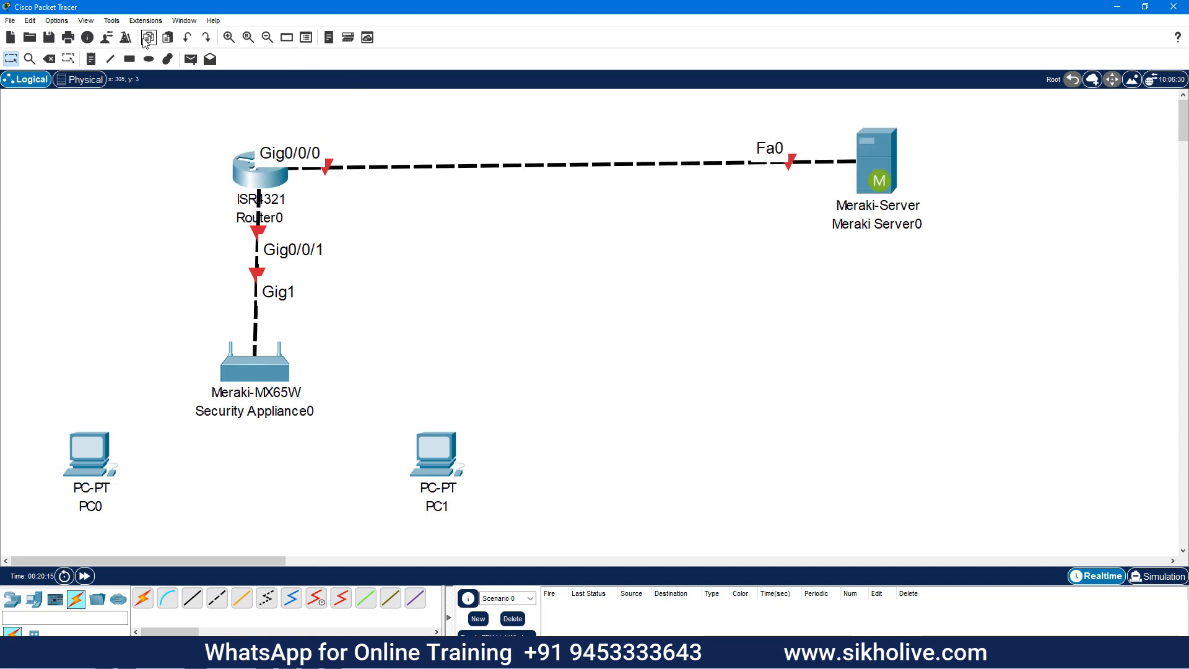
Add a 172.168.0.1 note at Router0 and a '172.168.0.2 / 172.168.0.2/dns' note below Meraki Server0
{"action": "left_click", "coordinate": [92, 59]}
{"action": "left_click", "coordinate": [291, 118]}
{"action": "type", "text": "172.168.0.1"}
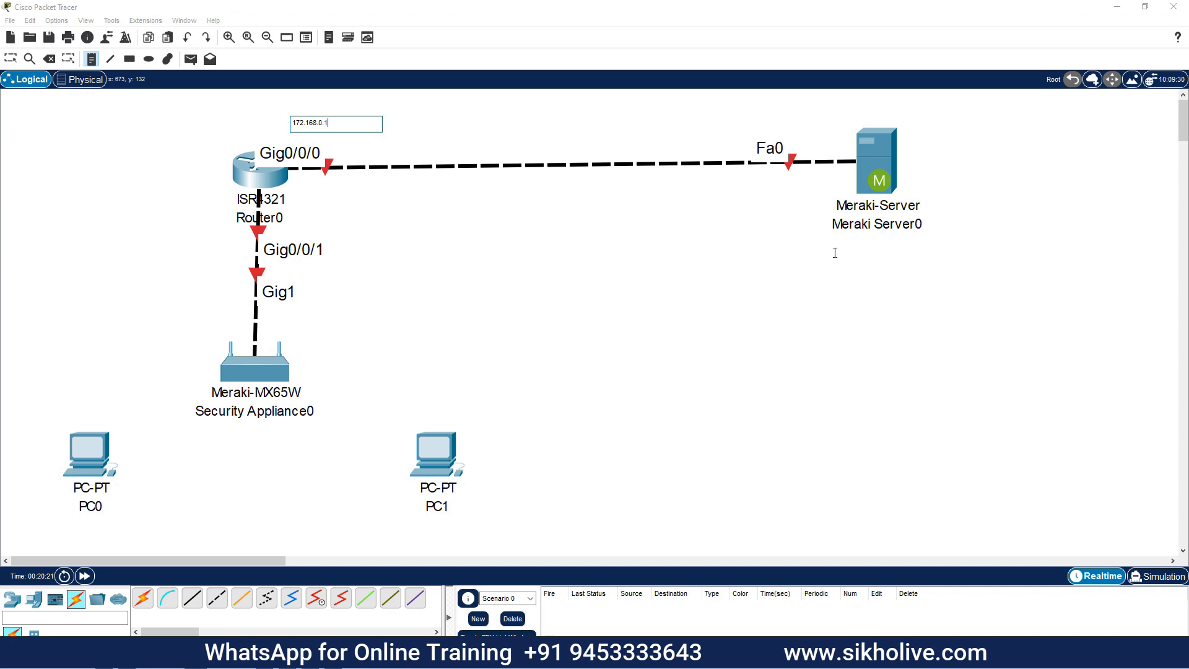
{"action": "left_click", "coordinate": [834, 253]}
{"action": "type", "text": "172.168.0.2"}
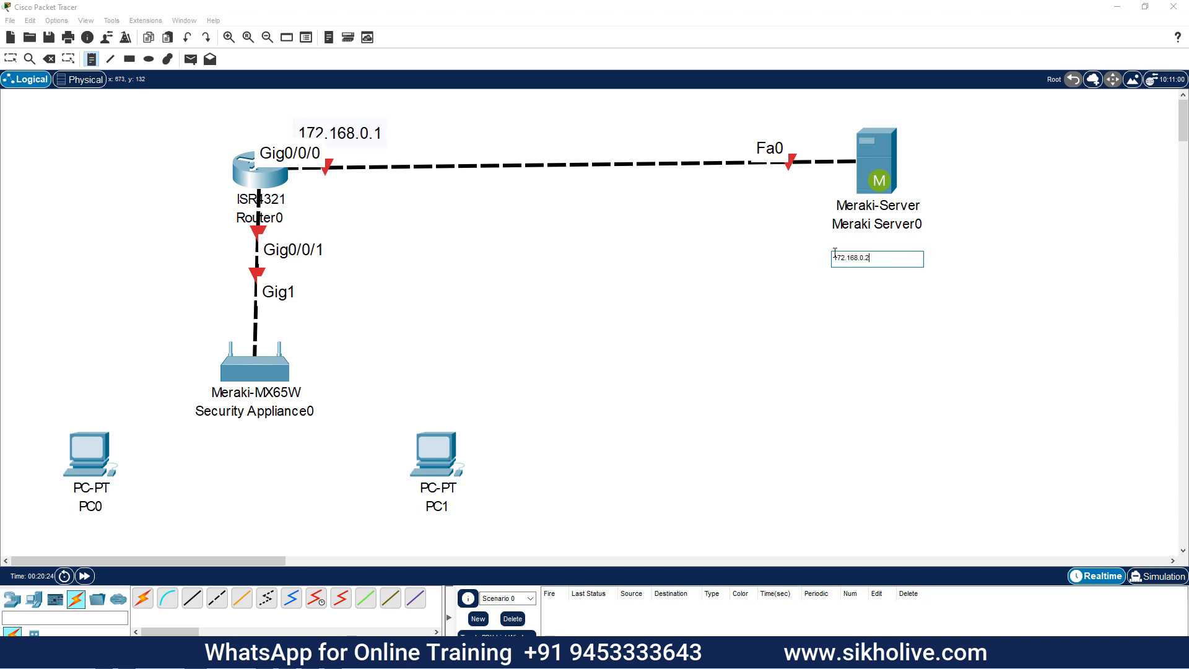
{"action": "key", "text": "Return"}
{"action": "type", "text": "172.168.0.2"}
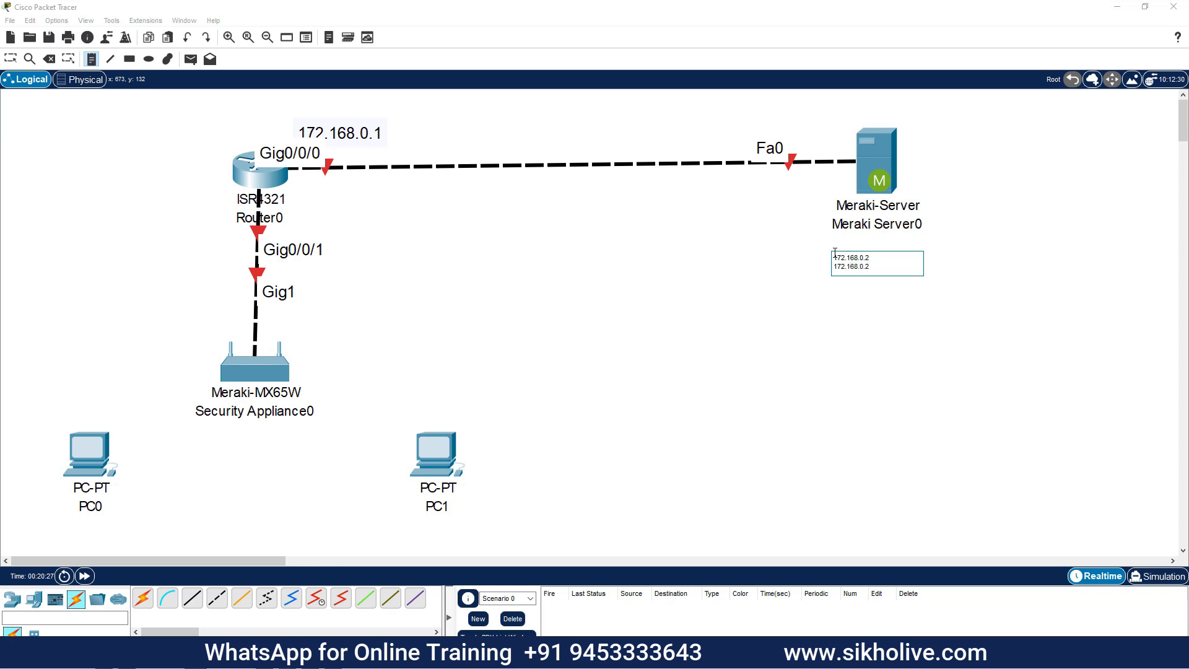
{"action": "type", "text": "/dns"}
{"action": "left_click", "coordinate": [830, 355]}
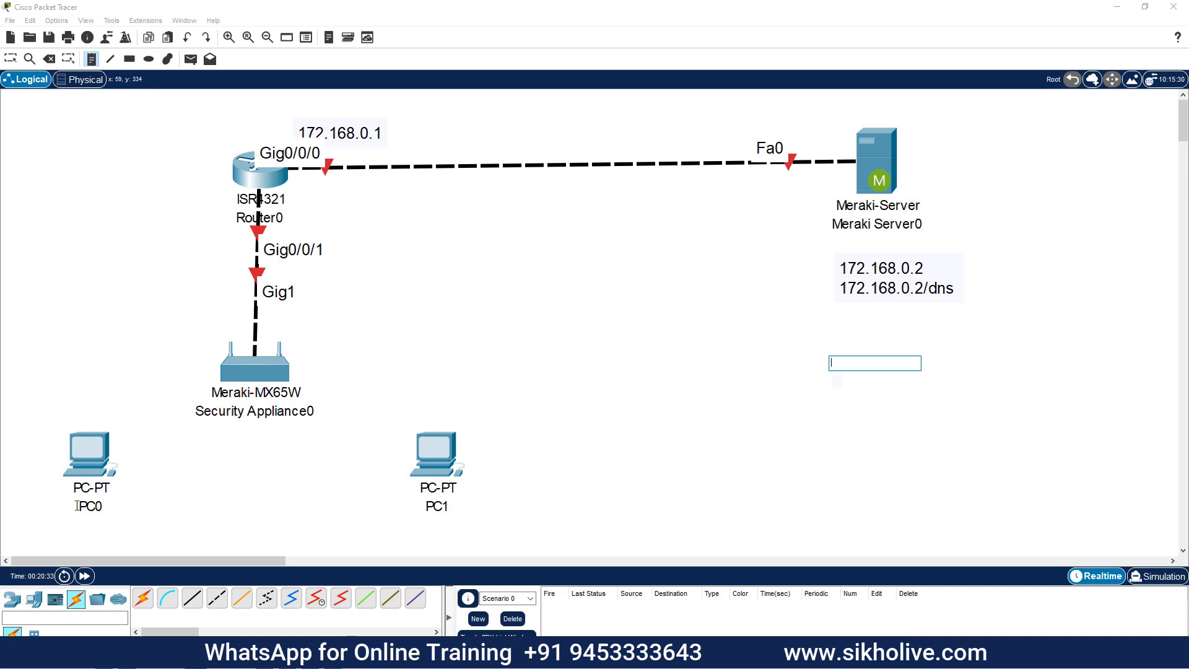
Add 'dhcp ip' notes beneath PC0 and PC1
{"action": "left_click", "coordinate": [47, 520]}
{"action": "type", "text": "dhcp ip"}
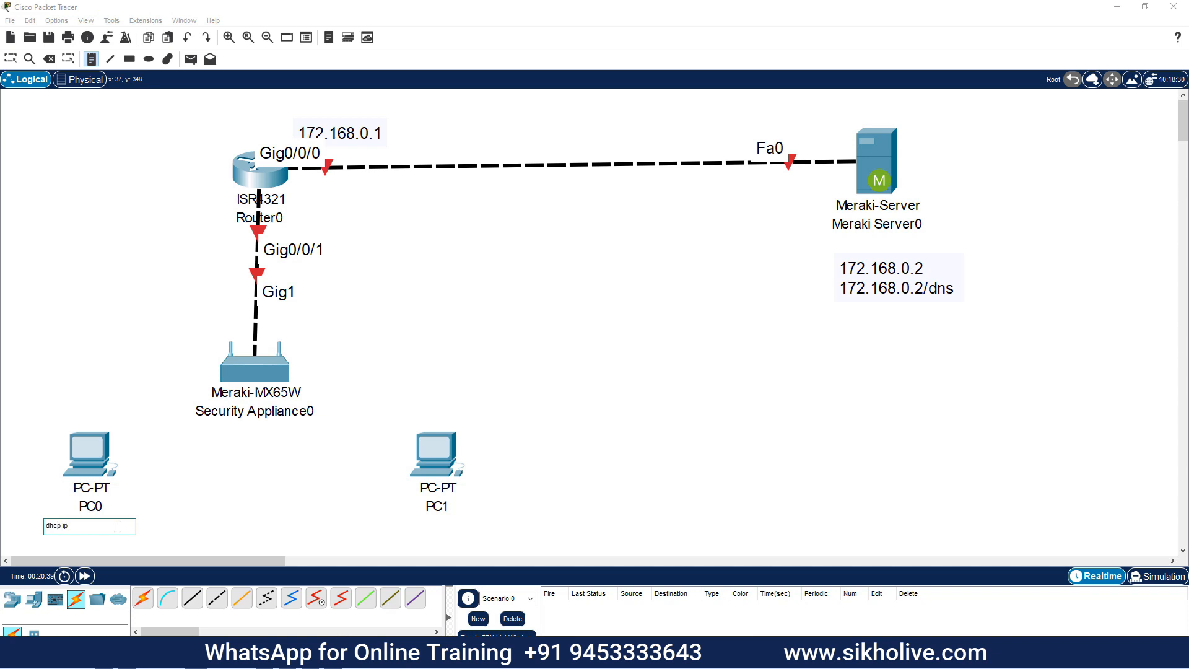
{"action": "left_click", "coordinate": [478, 503]}
{"action": "type", "text": "dhcp ip"}
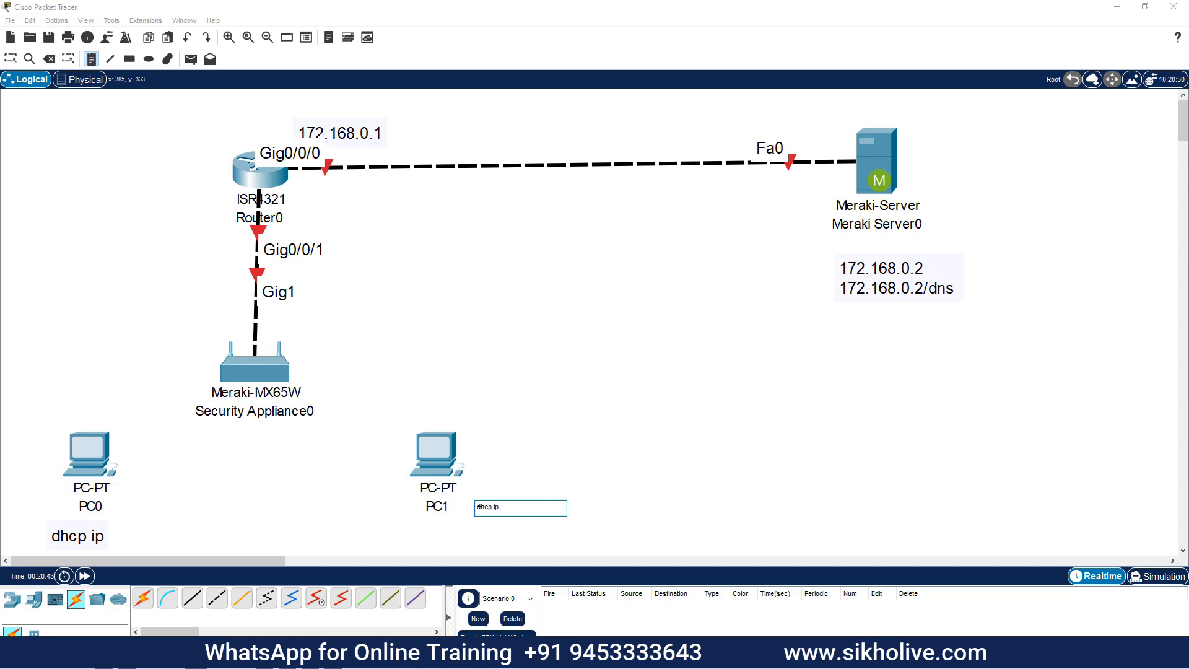
{"action": "left_click", "coordinate": [495, 372]}
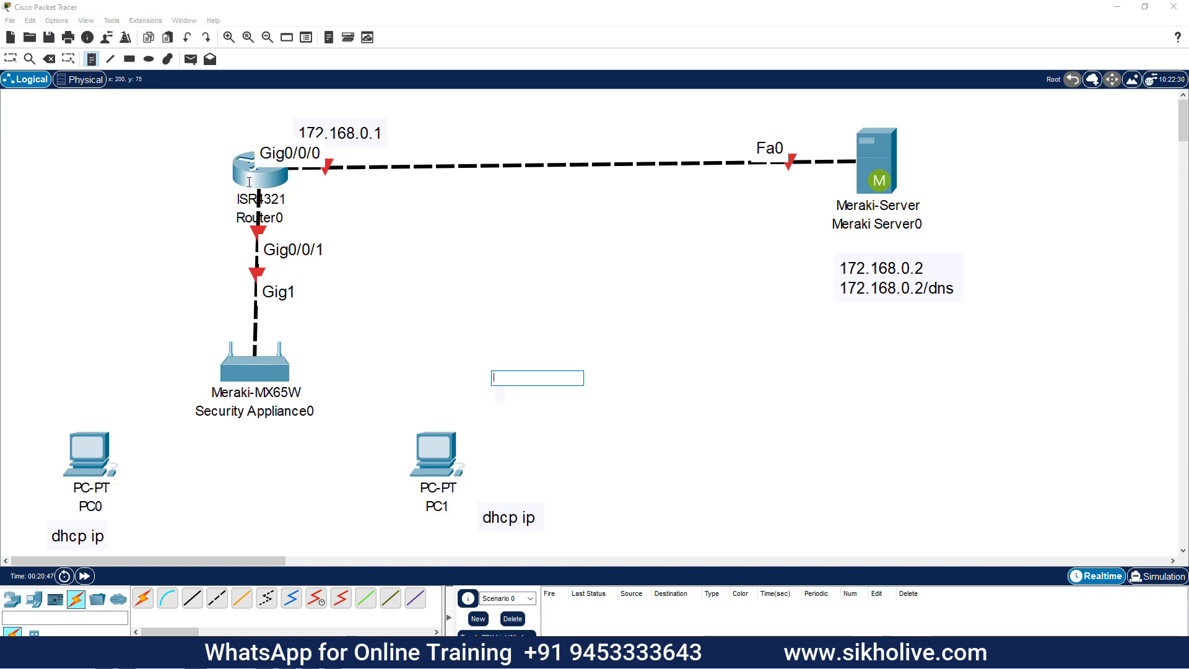
Cable the MX65W's Gig3 to PC0 Fa0 and Gig4 to PC1 Fa0 with straight-through copper
{"action": "left_click", "coordinate": [156, 286]}
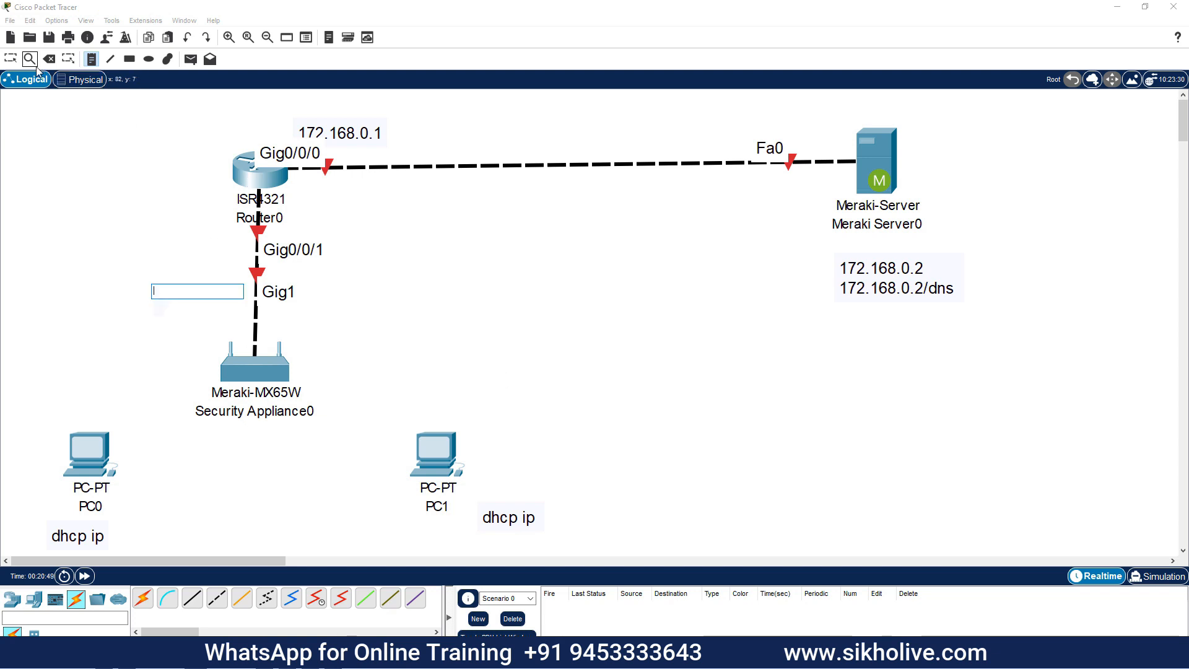
{"action": "left_click", "coordinate": [11, 59]}
{"action": "left_click", "coordinate": [191, 597]}
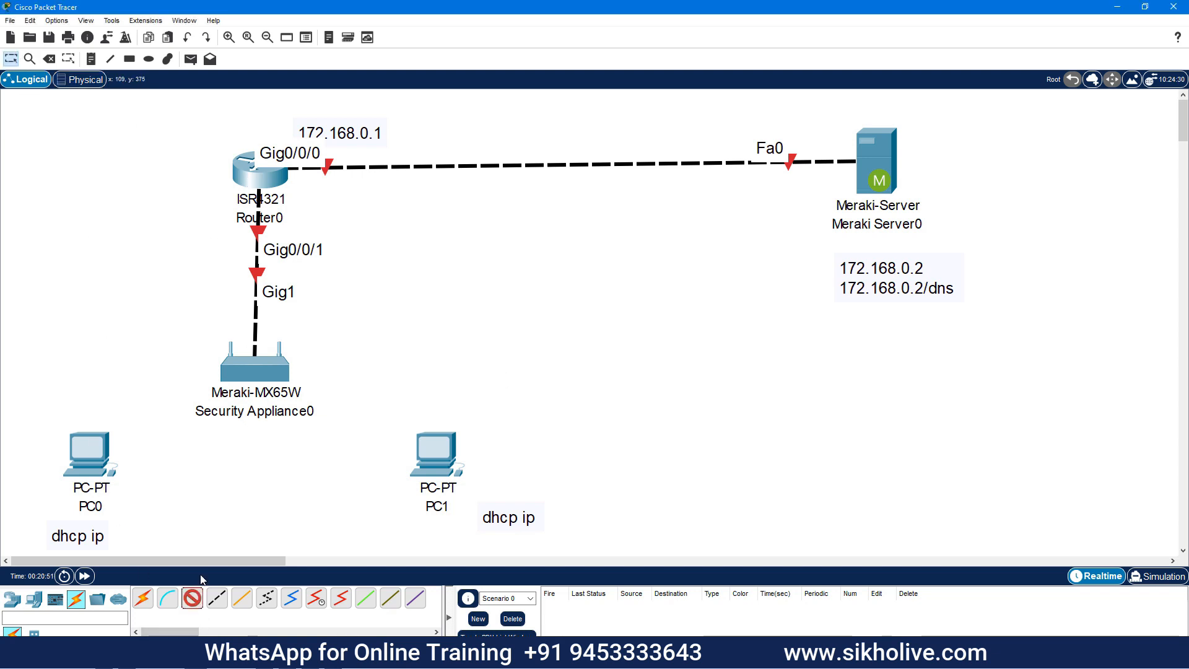
{"action": "left_click", "coordinate": [242, 379]}
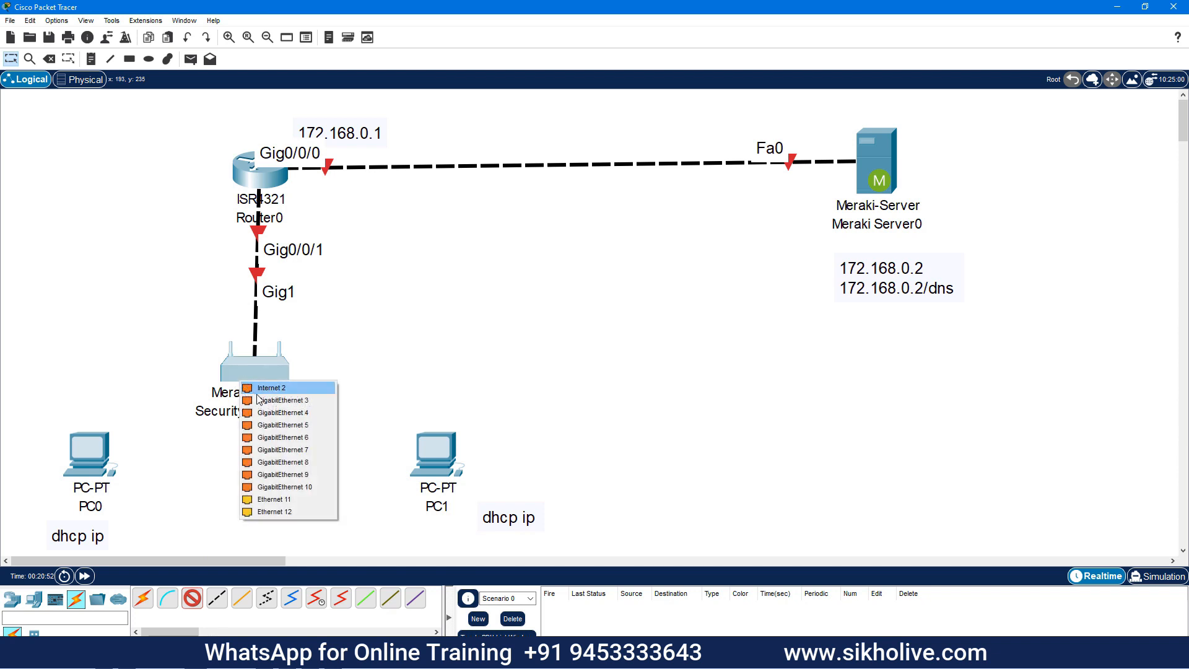
{"action": "left_click", "coordinate": [301, 406]}
{"action": "left_click", "coordinate": [112, 469]}
{"action": "left_click", "coordinate": [145, 496]}
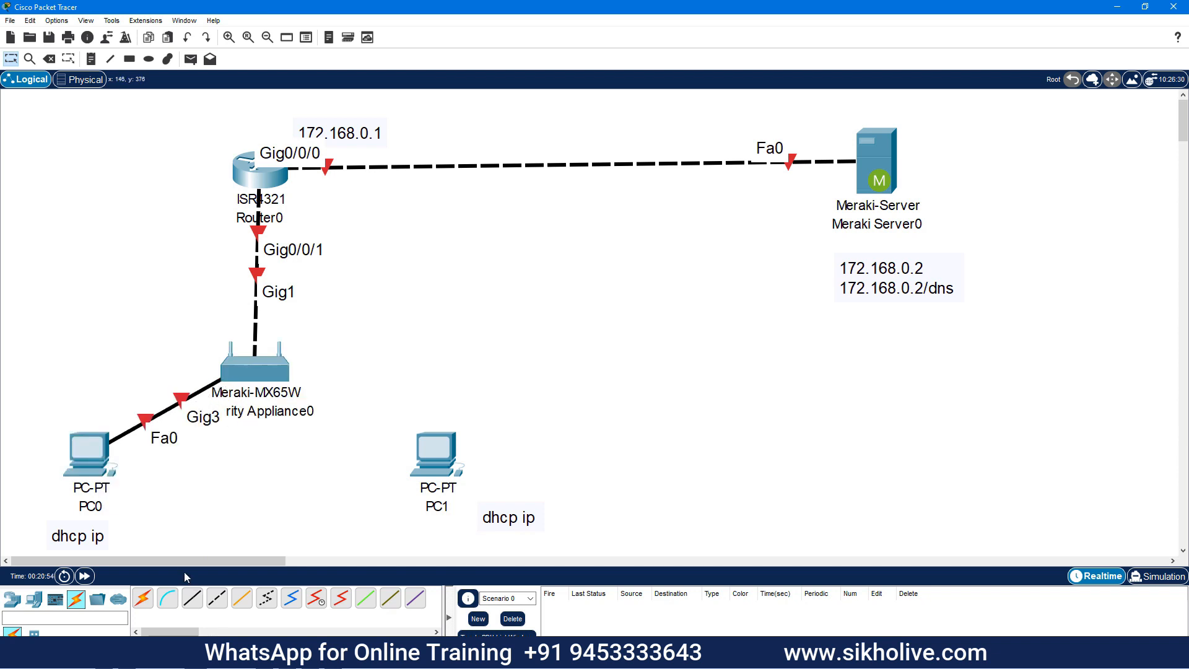
{"action": "left_click", "coordinate": [192, 598]}
{"action": "left_click", "coordinate": [261, 364]}
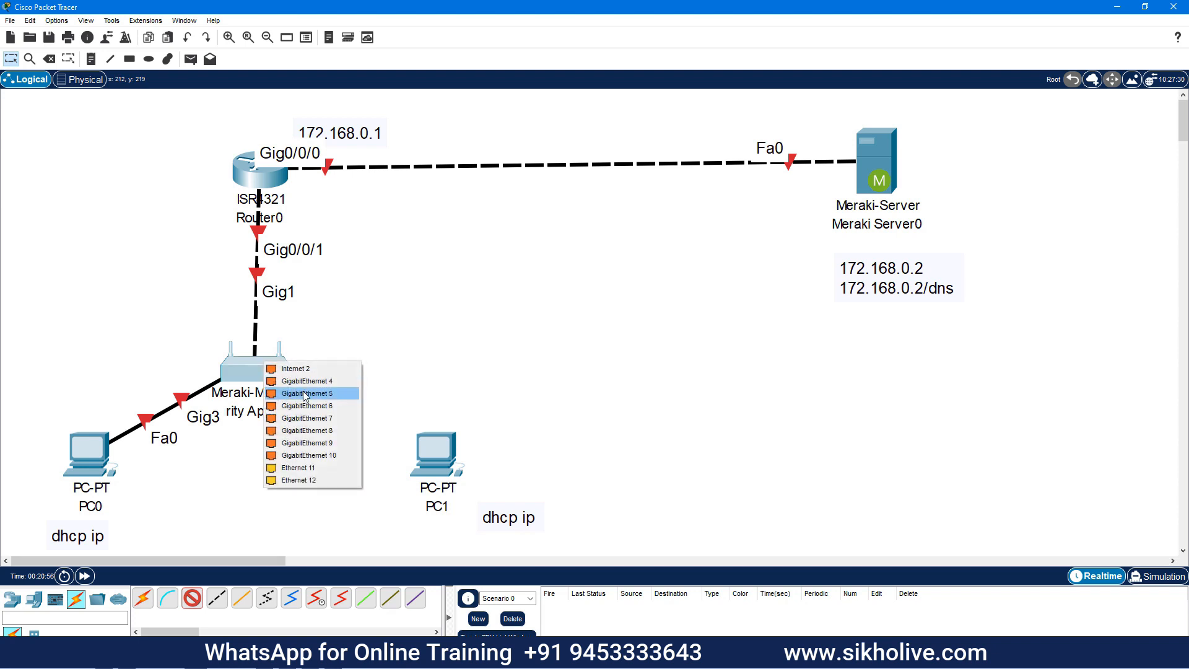
{"action": "left_click", "coordinate": [305, 394]}
{"action": "left_click", "coordinate": [437, 458]}
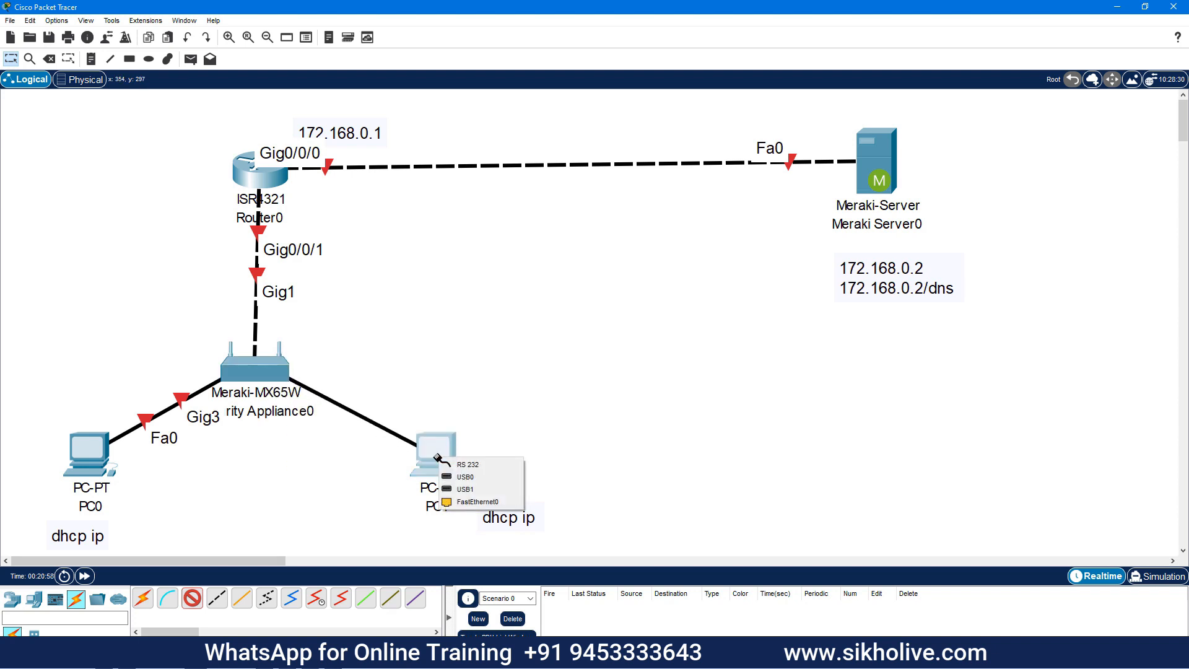
{"action": "left_click", "coordinate": [485, 503]}
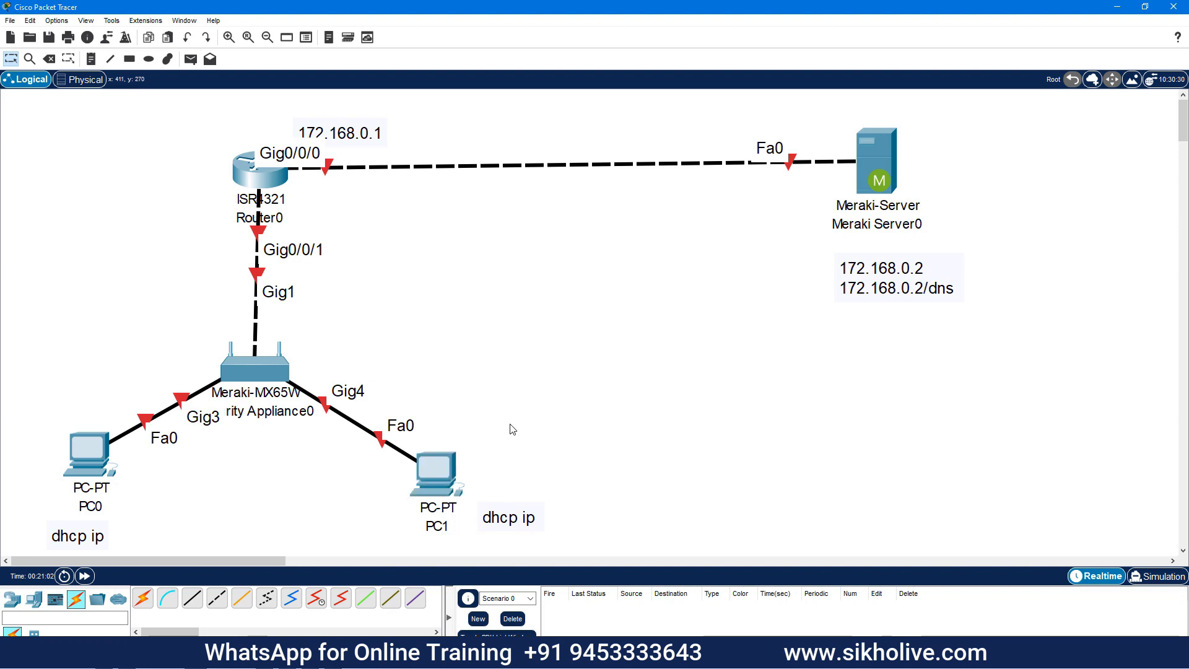
Plug the power adapter into Security Appliance0, then nudge PC1 and its note into place
{"action": "mouse_move", "coordinate": [250, 366]}
{"action": "left_mouse_down"}
{"action": "mouse_move", "coordinate": [330, 405]}
{"action": "mouse_move", "coordinate": [233, 358]}
{"action": "mouse_move", "coordinate": [265, 345]}
{"action": "mouse_move", "coordinate": [205, 345]}
{"action": "mouse_move", "coordinate": [251, 377]}
{"action": "left_mouse_up"}
{"action": "left_click", "coordinate": [252, 377]}
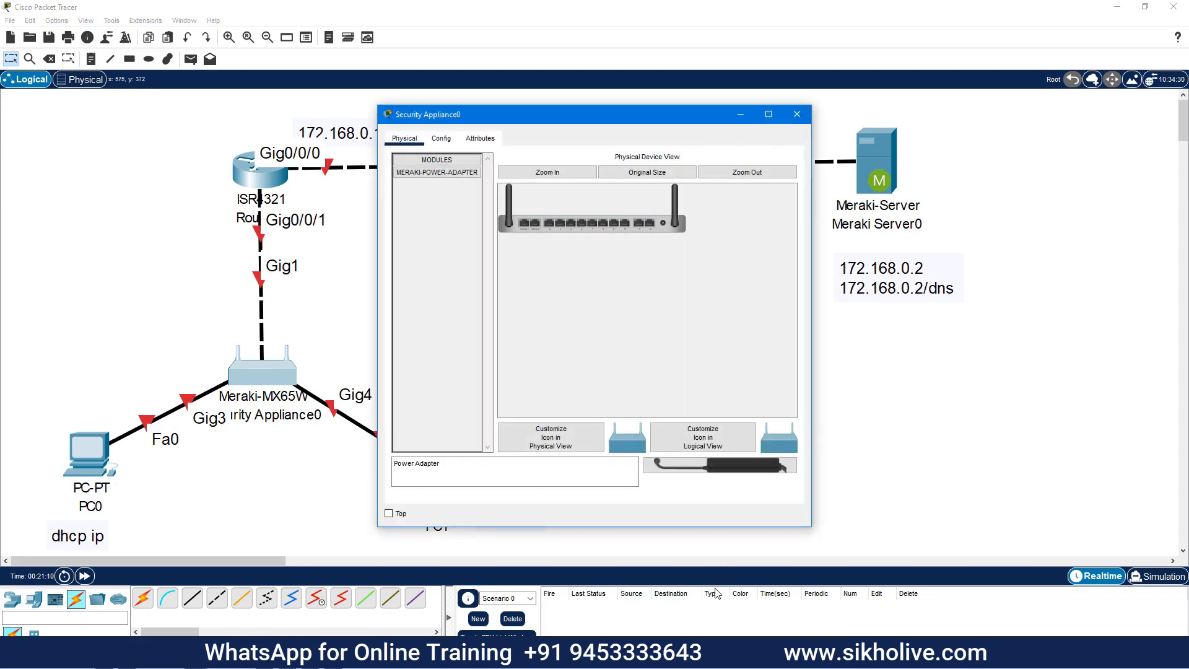
{"action": "left_click_drag", "start_coordinate": [734, 469], "coordinate": [664, 225]}
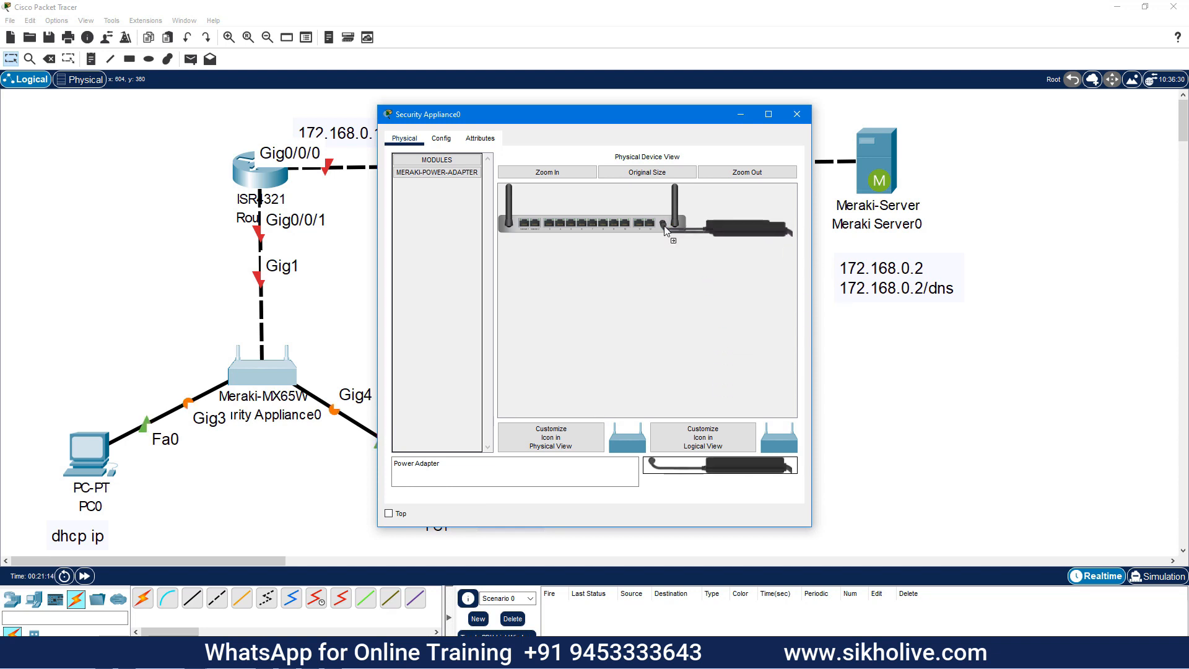
{"action": "left_click", "coordinate": [797, 114]}
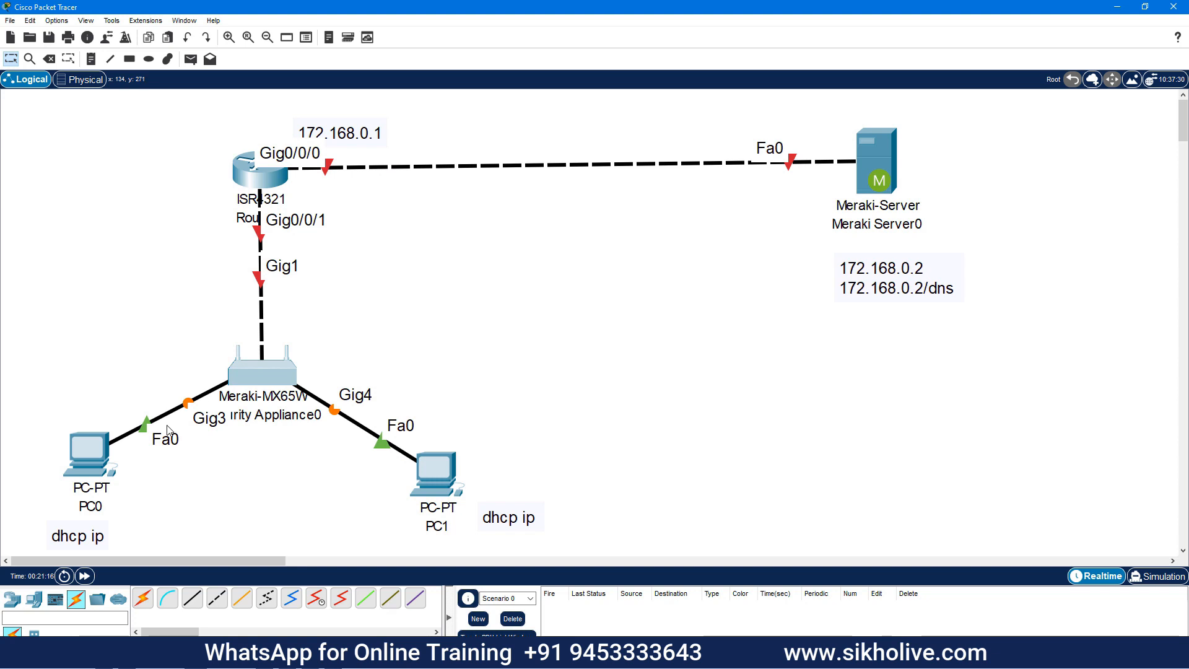
{"action": "left_click_drag", "start_coordinate": [558, 468], "coordinate": [430, 538]}
{"action": "left_click_drag", "start_coordinate": [444, 477], "coordinate": [438, 467]}
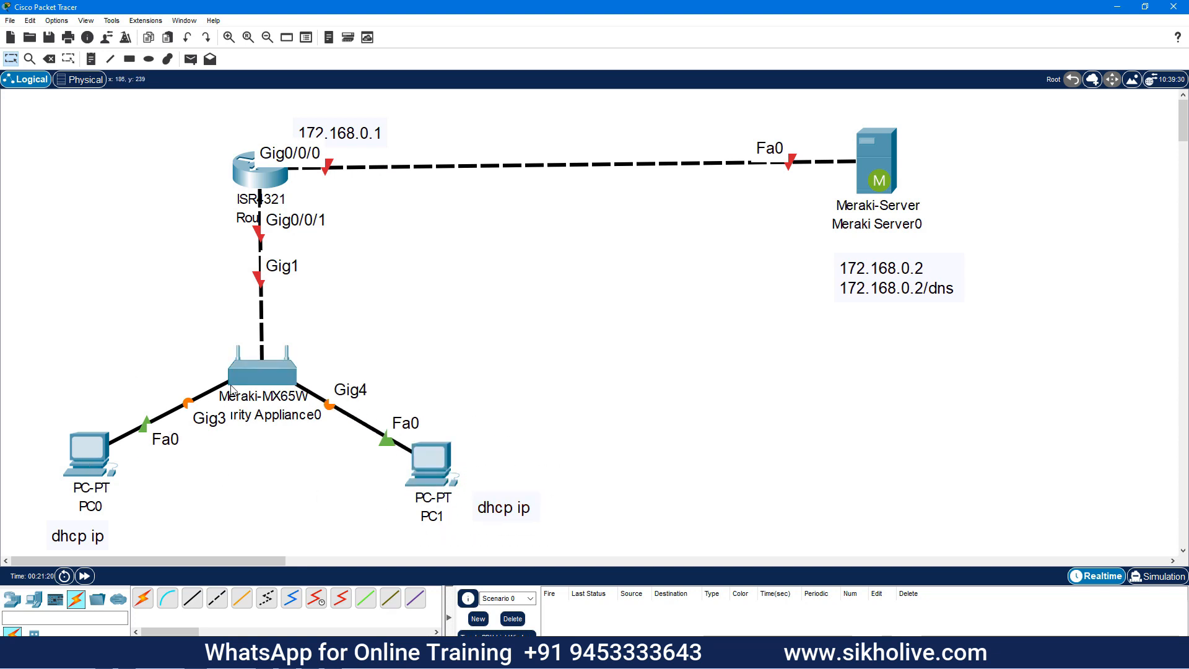
Turn on Router0's GigabitEthernet0/0/0 with IP 172.168.0.1 and mask 255.255.0.0
{"action": "double_click", "coordinate": [273, 187]}
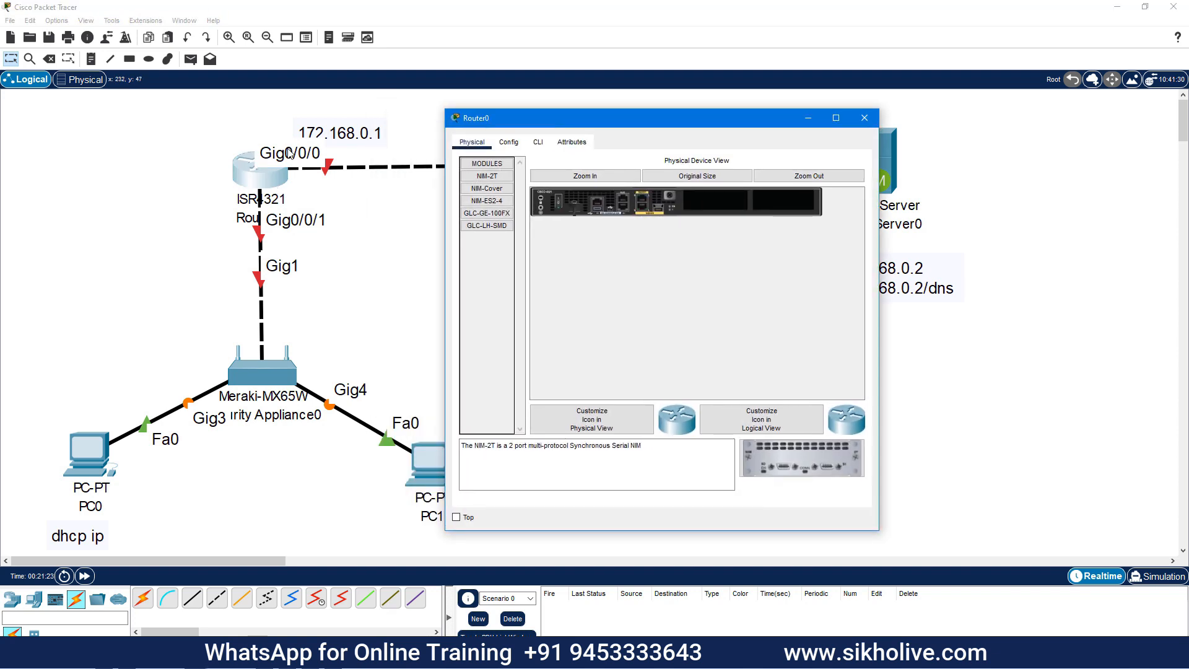
{"action": "left_click", "coordinate": [509, 143]}
{"action": "left_click", "coordinate": [525, 271]}
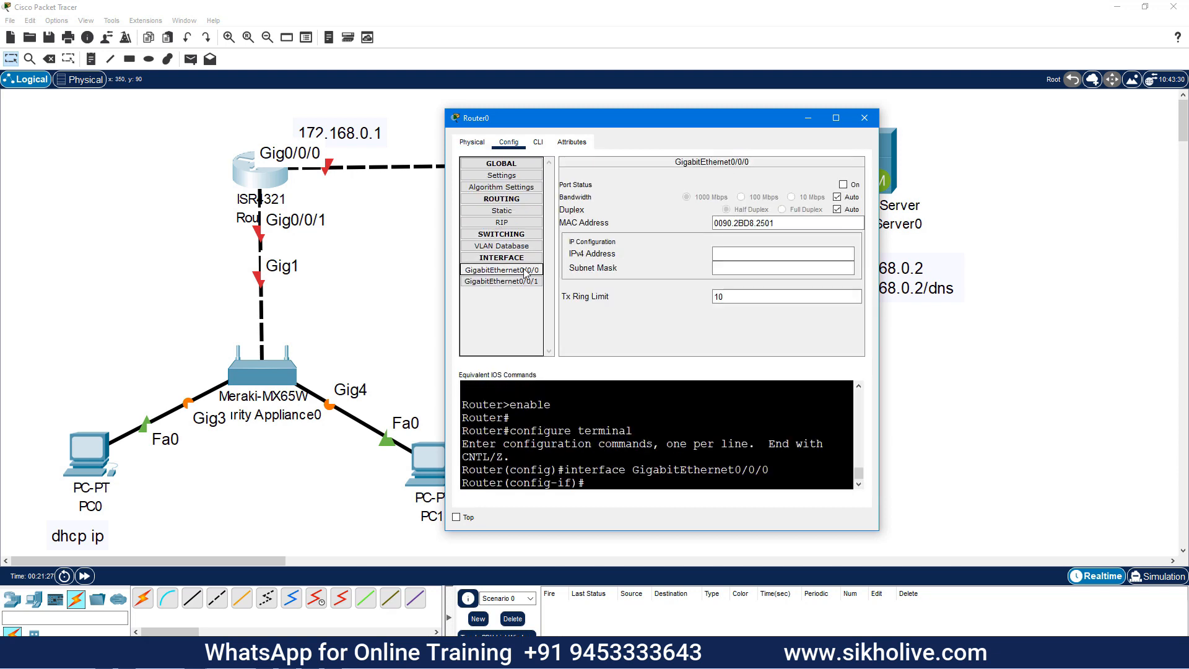
{"action": "left_click", "coordinate": [843, 185]}
{"action": "left_click", "coordinate": [742, 249]}
{"action": "type", "text": "172.168.0.1"}
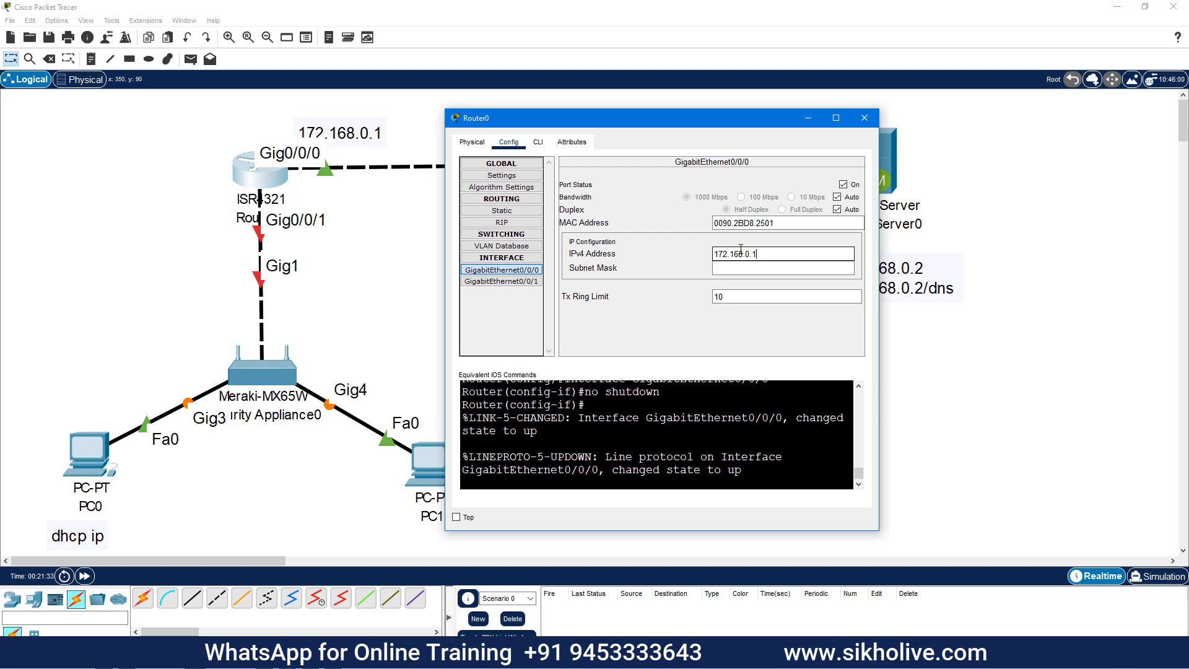
{"action": "key", "text": "Tab"}
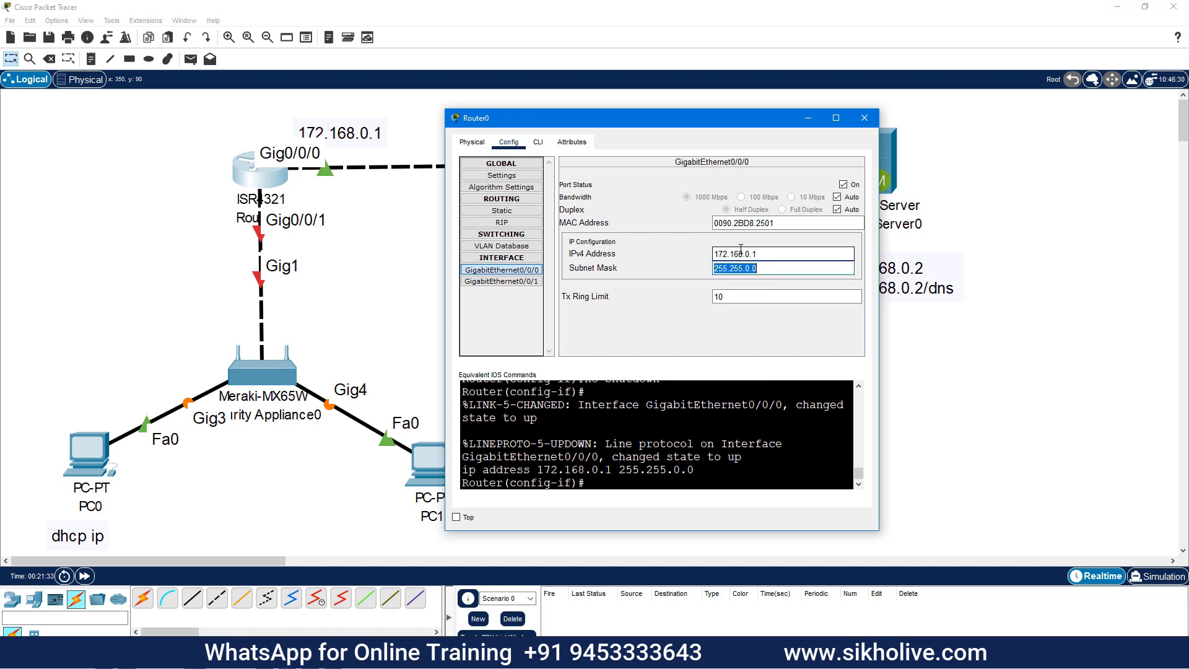
{"action": "key", "text": "Tab"}
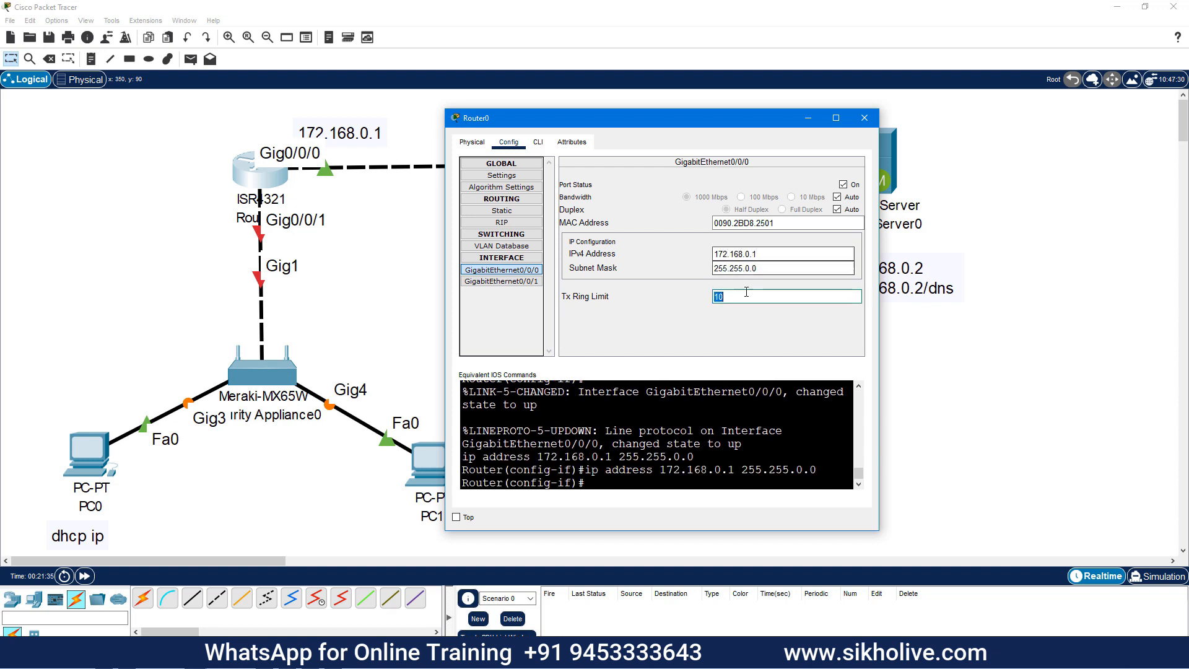
{"action": "left_click", "coordinate": [522, 281]}
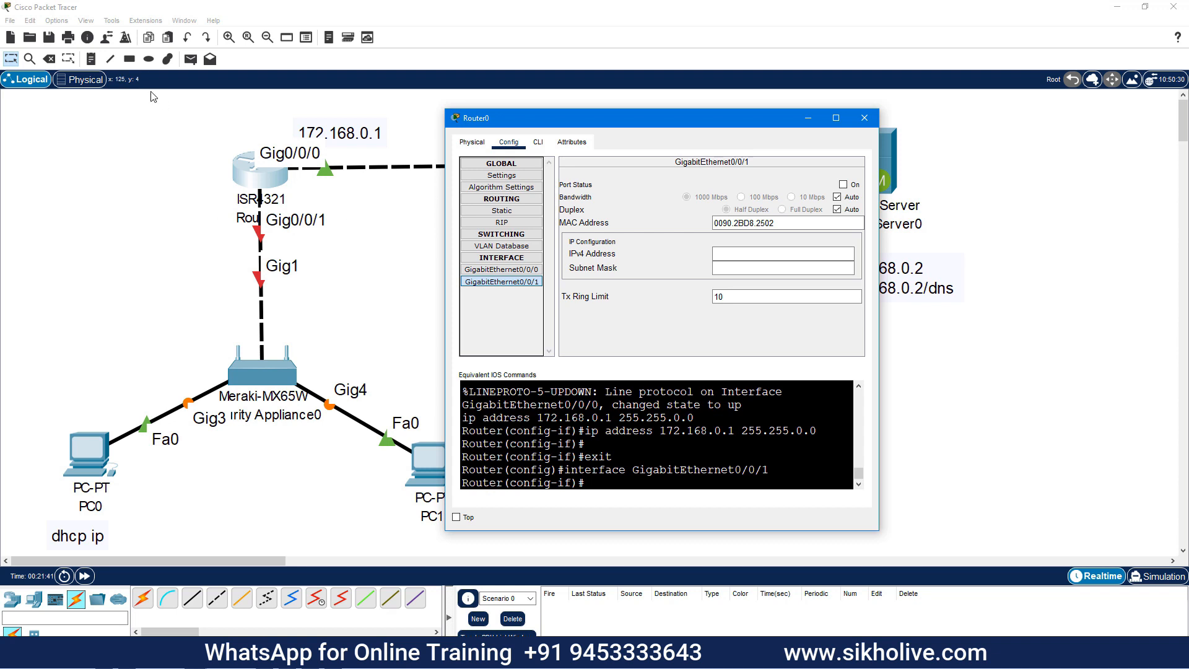
{"action": "left_click", "coordinate": [91, 59]}
Place a 192.168.100.1 note beside Router0's Gig0/0/1 link to the appliance
{"action": "left_click", "coordinate": [176, 227]}
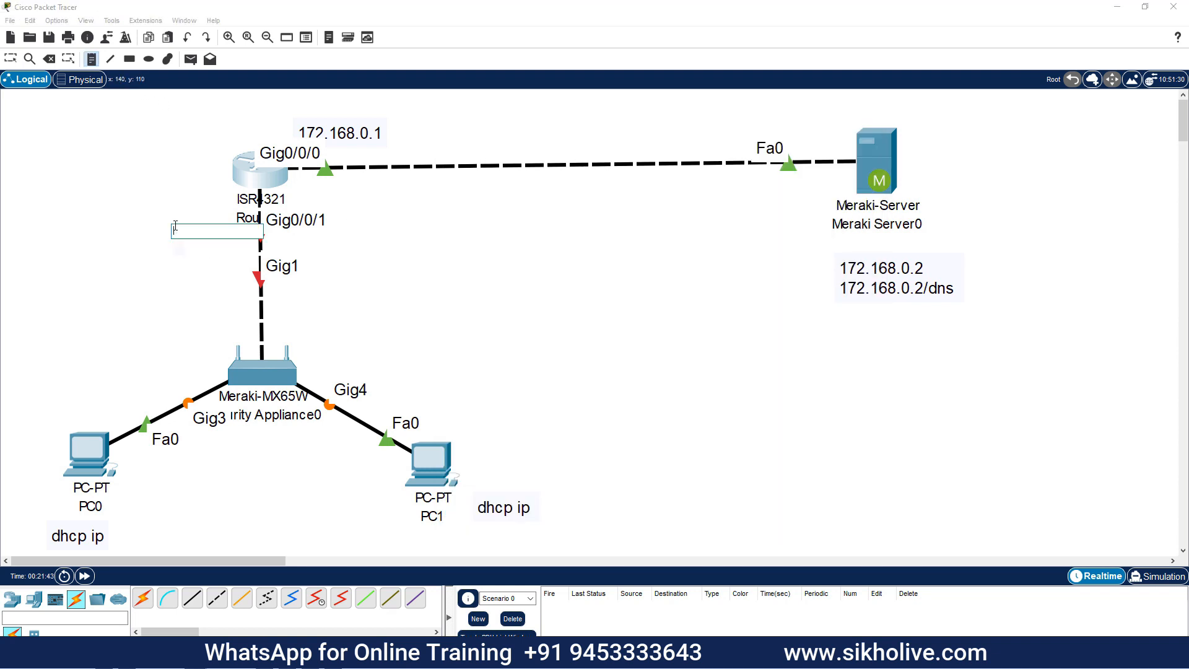
{"action": "type", "text": "192.168.100.1"}
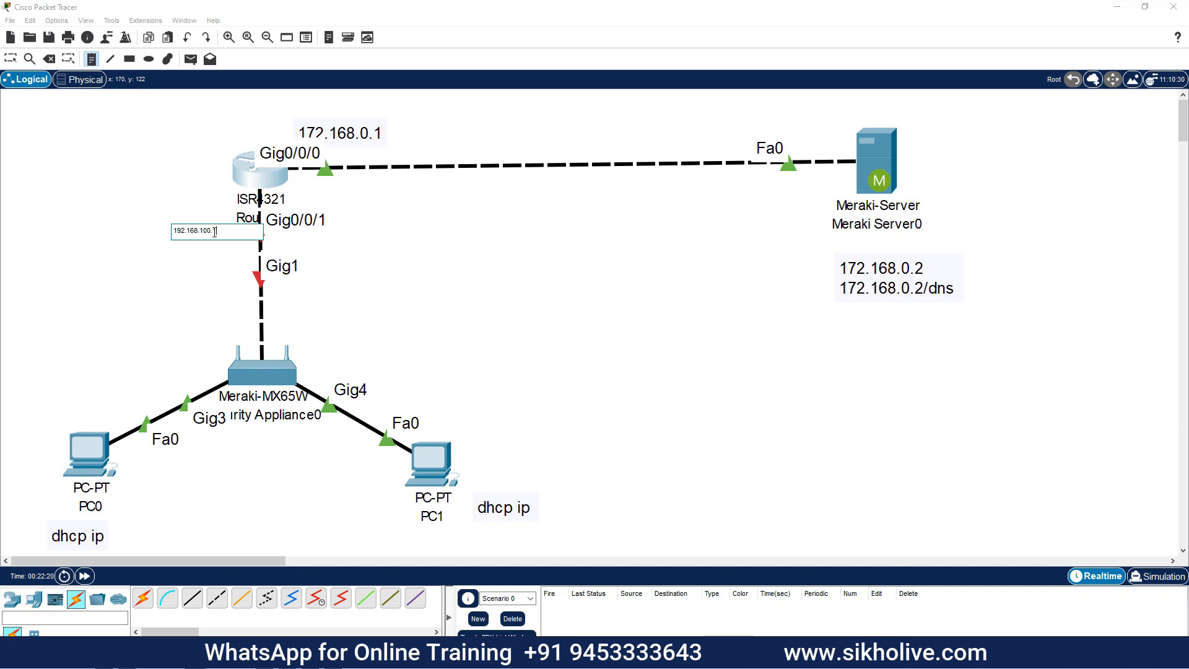
{"action": "left_click", "coordinate": [154, 298]}
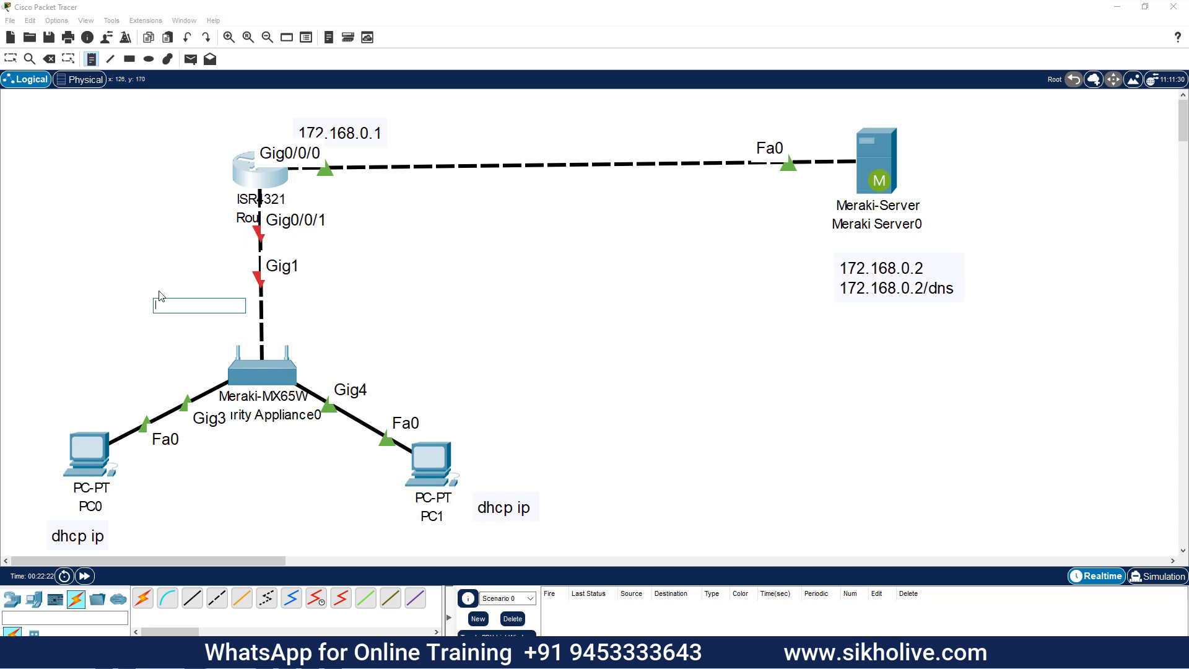
{"action": "left_click", "coordinate": [10, 59]}
{"action": "left_click_drag", "start_coordinate": [223, 252], "coordinate": [168, 244]}
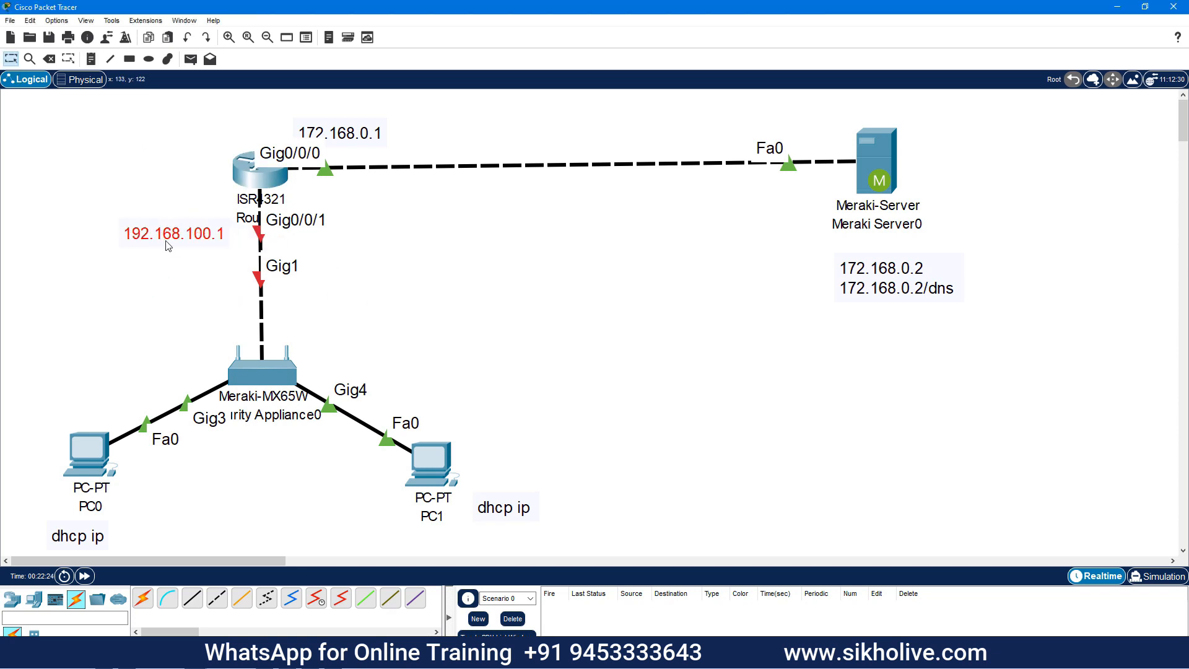
{"action": "left_click", "coordinate": [274, 197]}
Give Router0's Gig0/0/1 address 192.168.100.1, mask 255.255.255.0, and turn the port on
{"action": "left_click", "coordinate": [724, 254]}
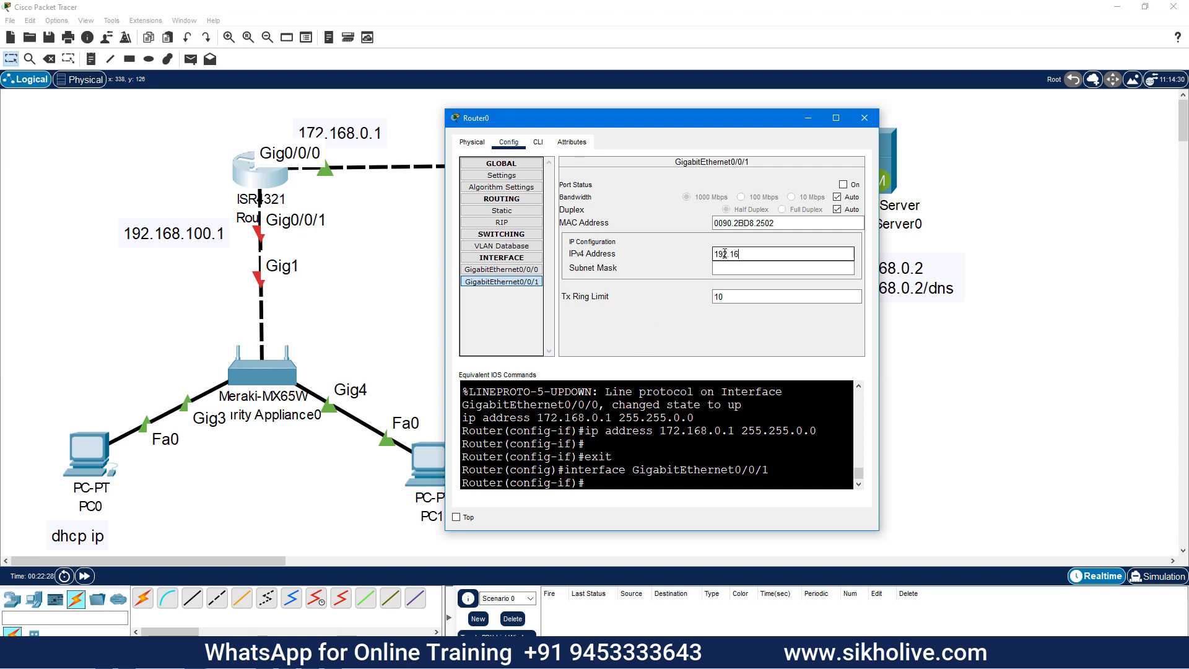
{"action": "type", "text": "192.168.100.1"}
{"action": "left_click", "coordinate": [730, 273]}
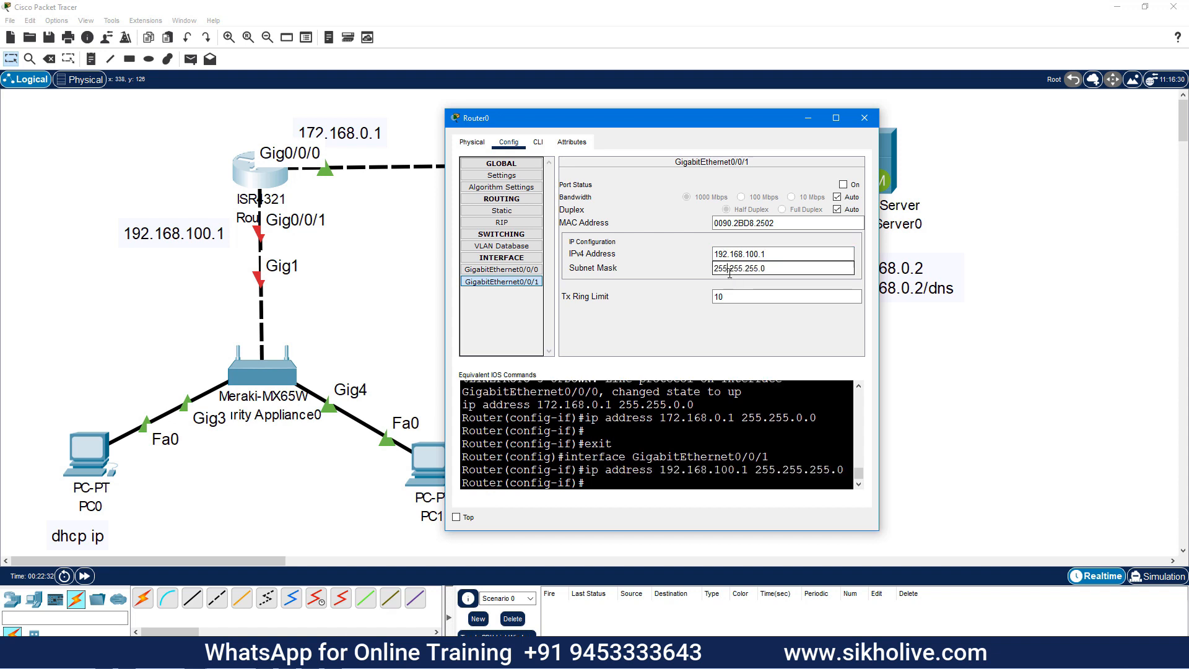
{"action": "left_click", "coordinate": [842, 184]}
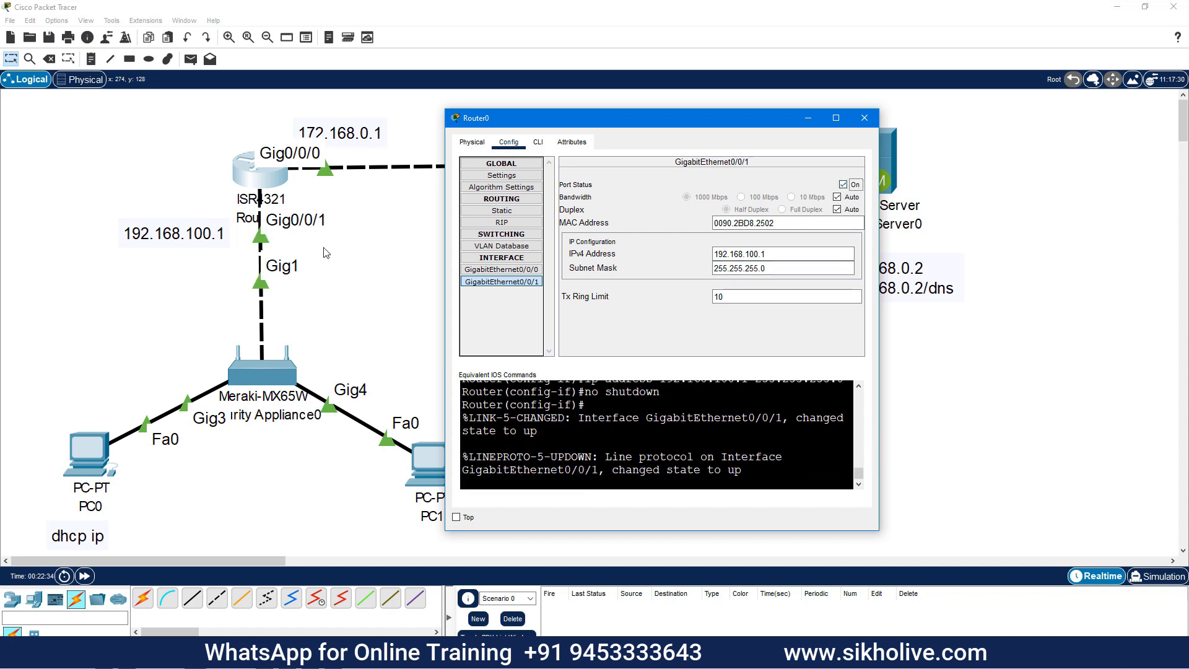
Reopen Router0 on its CLI tab and enlarge the window to see the command history
{"action": "left_click", "coordinate": [864, 118]}
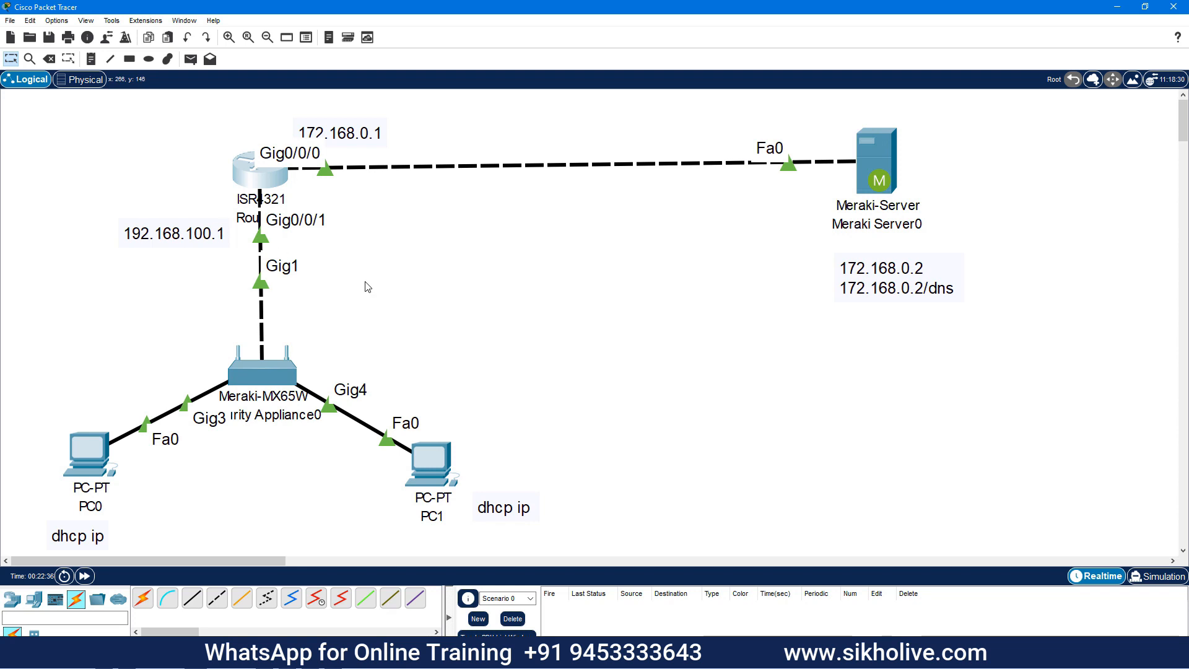
{"action": "left_click", "coordinate": [279, 189]}
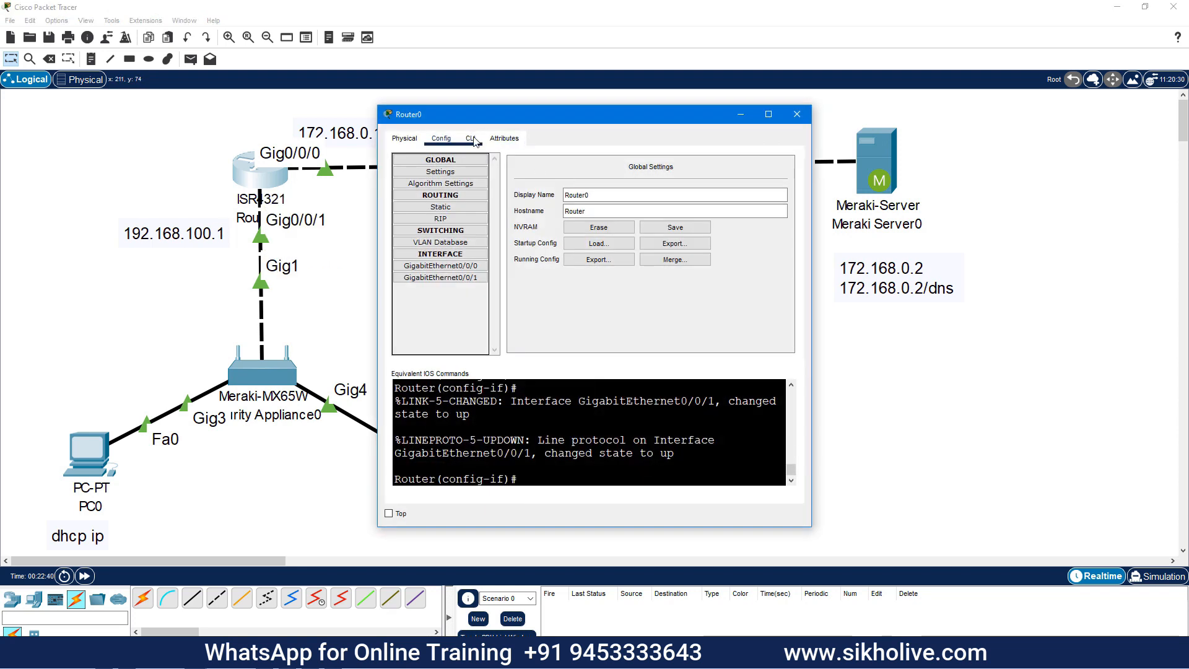
{"action": "left_click", "coordinate": [472, 139]}
{"action": "left_click_drag", "start_coordinate": [496, 115], "coordinate": [683, 93]}
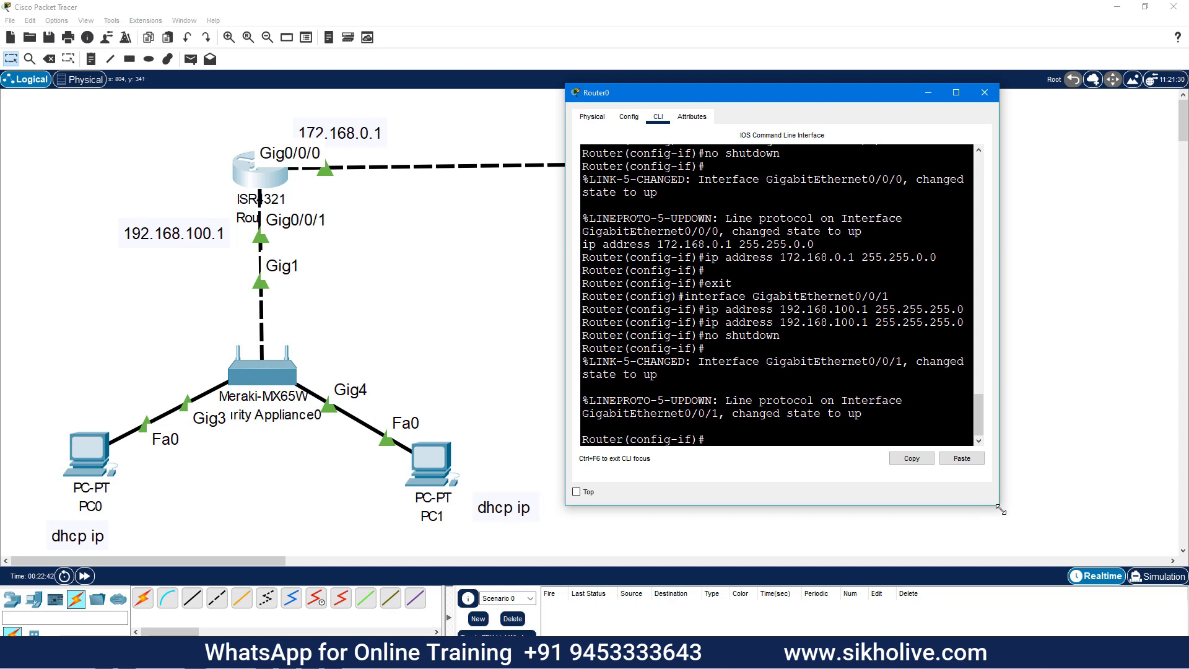
{"action": "left_click_drag", "start_coordinate": [1001, 510], "coordinate": [1064, 557]}
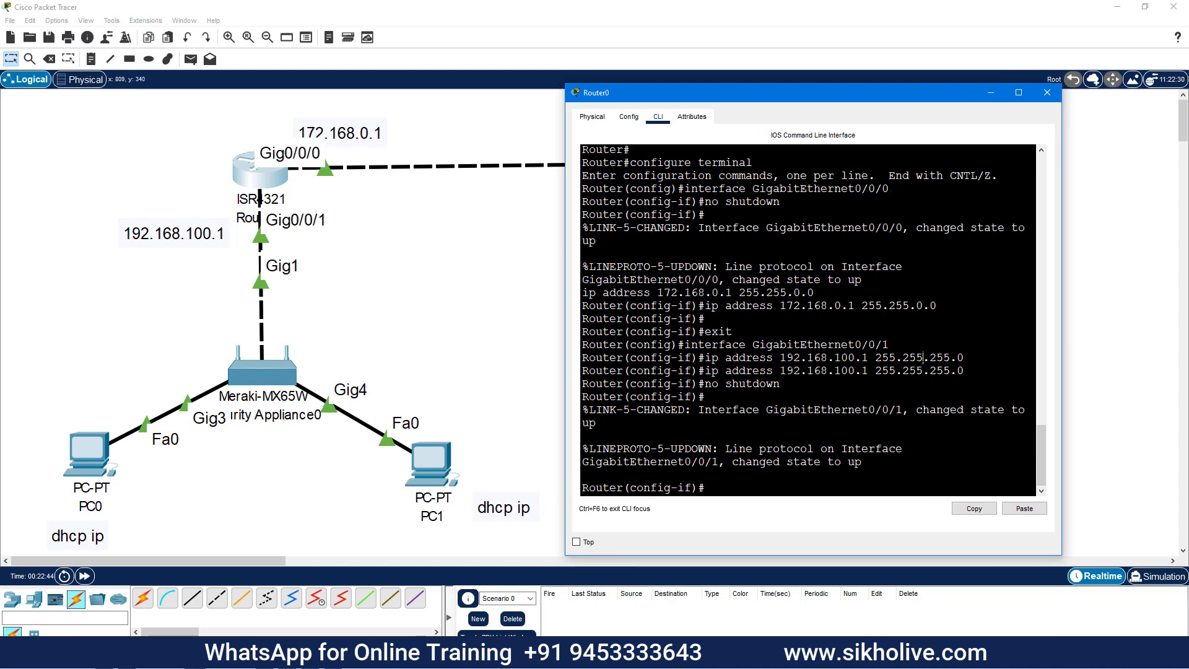
Set PC0's IP configuration to DHCP so it leases 192.168.0.2
{"action": "left_click", "coordinate": [85, 421]}
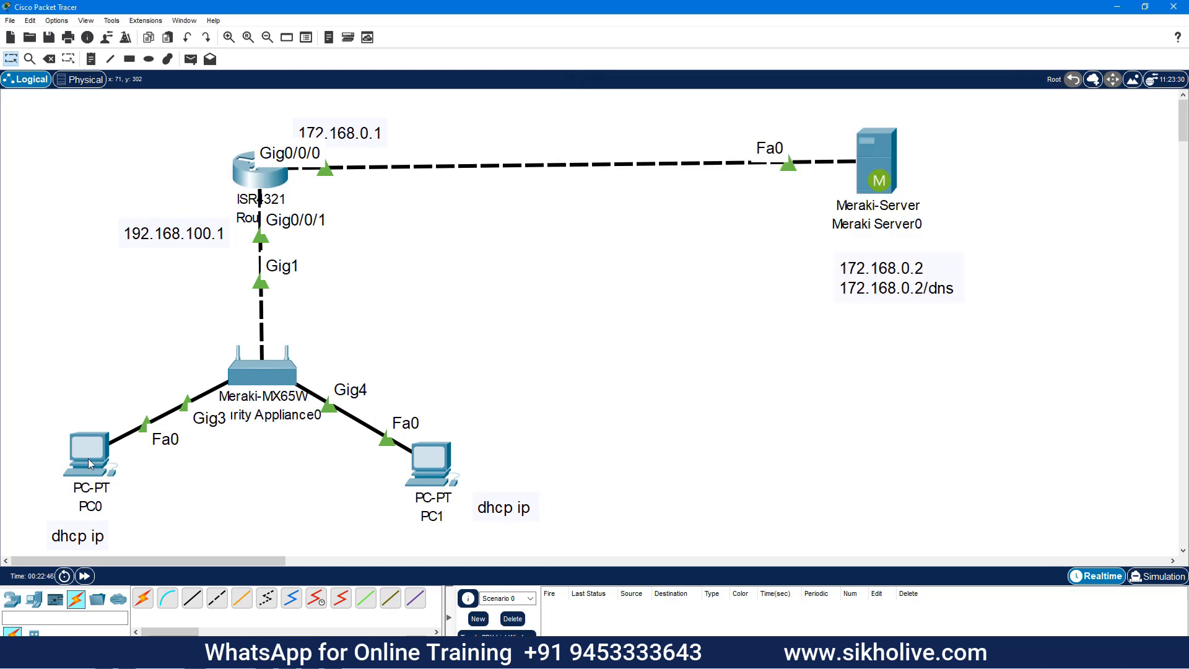
{"action": "left_click", "coordinate": [89, 463]}
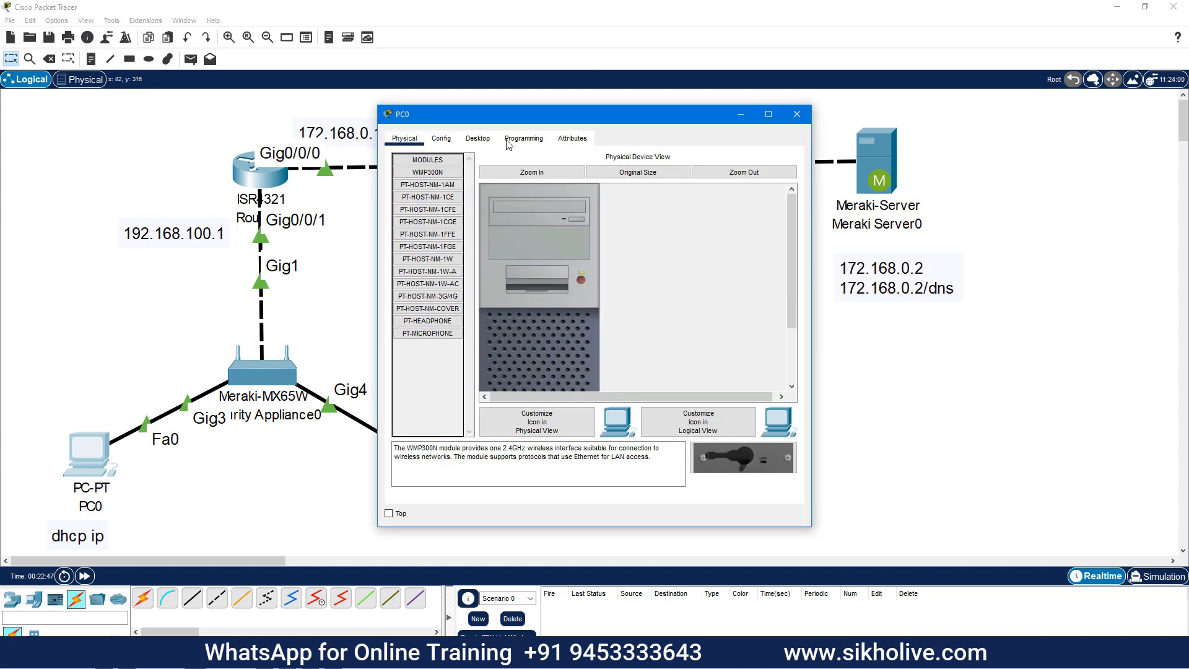
{"action": "left_click", "coordinate": [477, 138]}
{"action": "left_click", "coordinate": [430, 186]}
{"action": "left_click", "coordinate": [403, 208]}
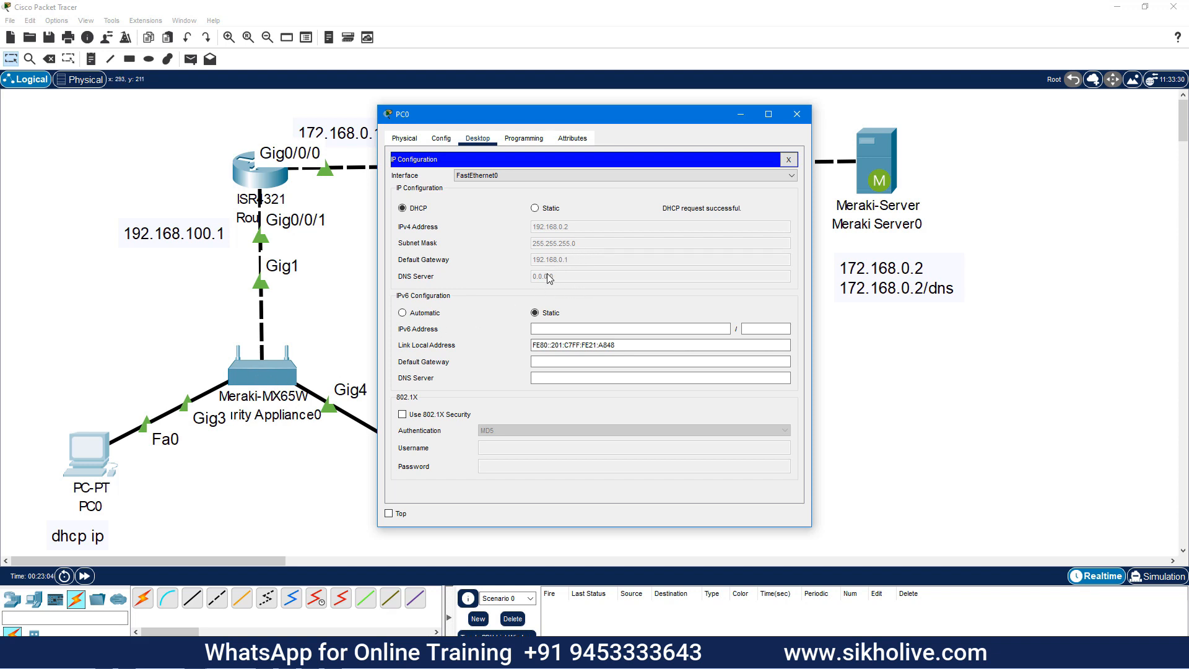
{"action": "left_click", "coordinate": [788, 159]}
{"action": "left_click", "coordinate": [796, 116]}
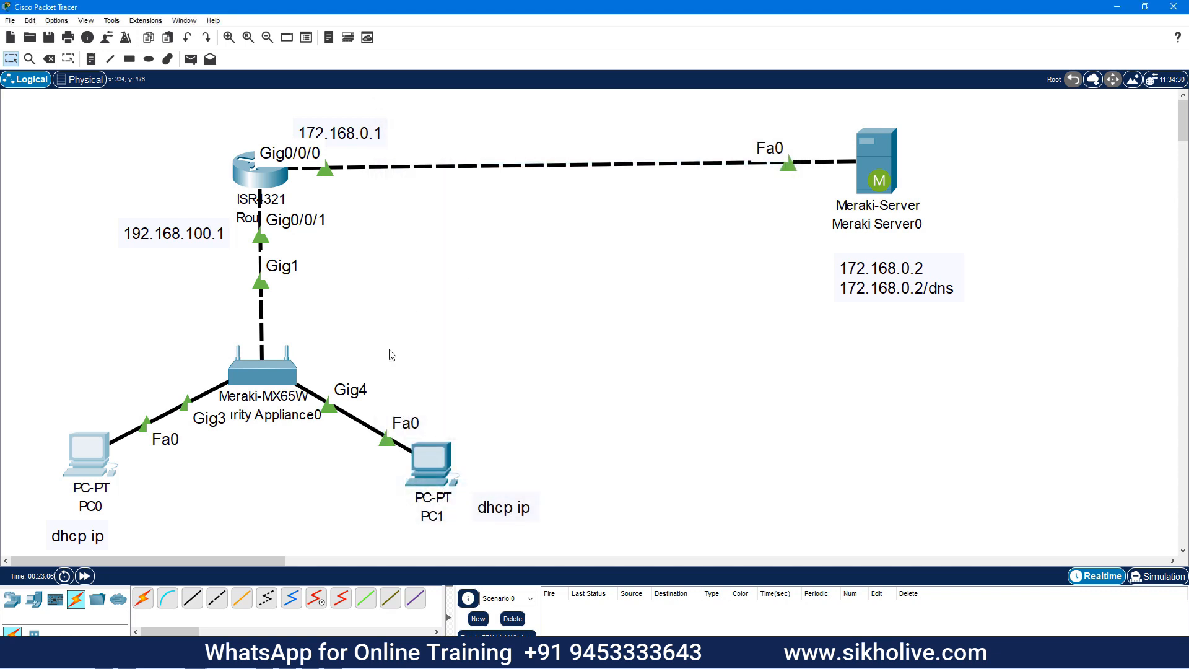
Set PC1 to DHCP, receiving 192.168.0.3, mask 255.255.255.0, gateway 192.168.0.1
{"action": "left_click", "coordinate": [429, 468]}
{"action": "left_click", "coordinate": [477, 138]}
{"action": "left_click", "coordinate": [425, 177]}
{"action": "left_click", "coordinate": [402, 208]}
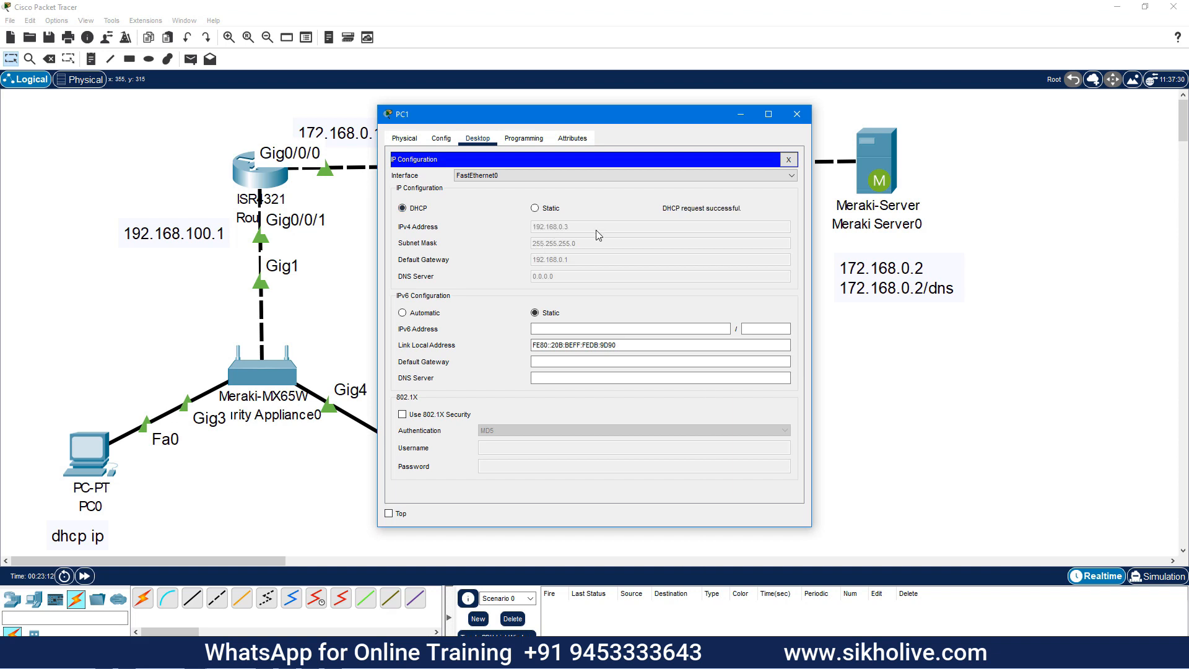
{"action": "left_click", "coordinate": [797, 114]}
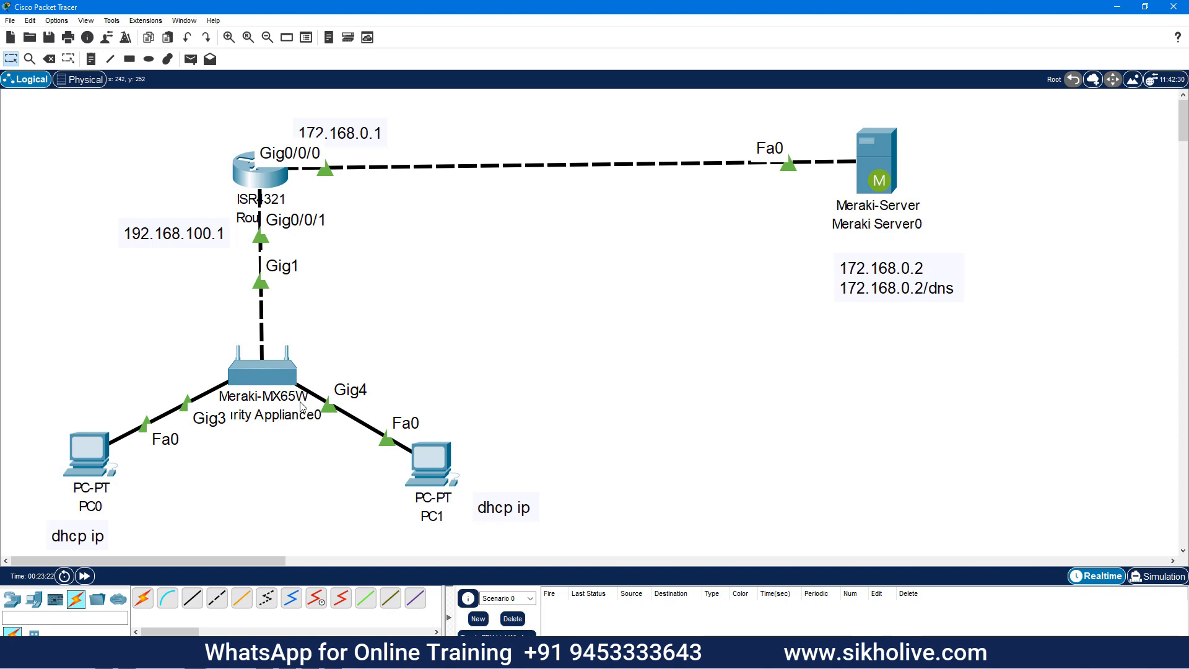
{"action": "mouse_move", "coordinate": [298, 406]}
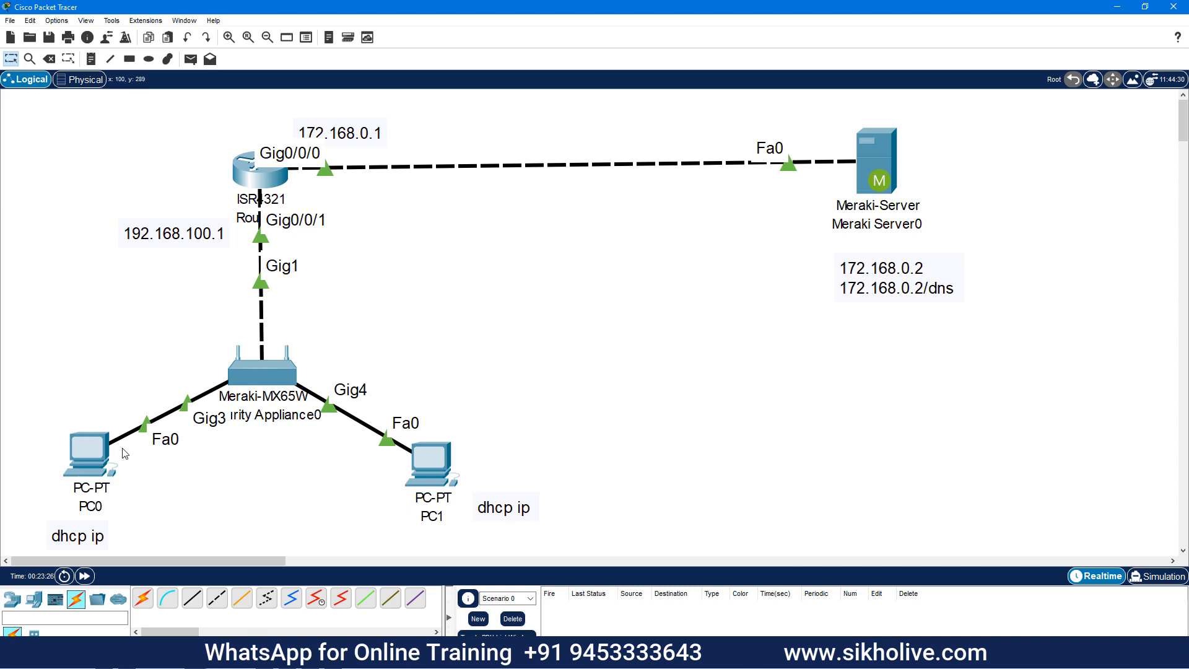
{"action": "left_click", "coordinate": [259, 381]}
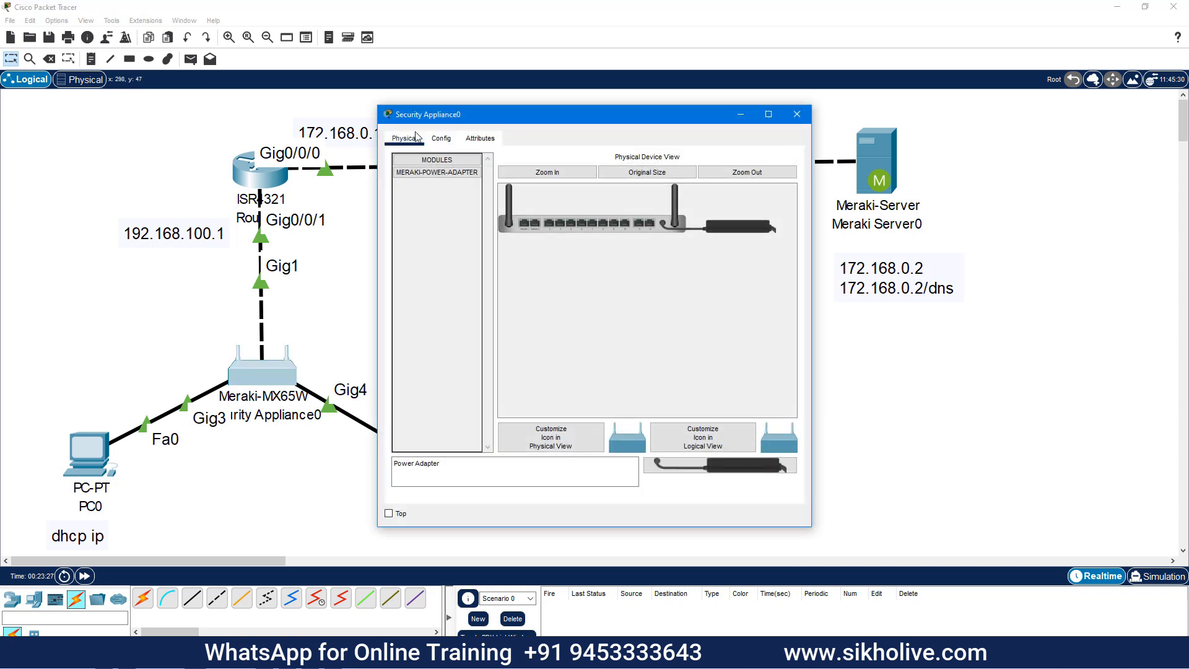
{"action": "left_click", "coordinate": [441, 138]}
{"action": "left_click", "coordinate": [480, 138]}
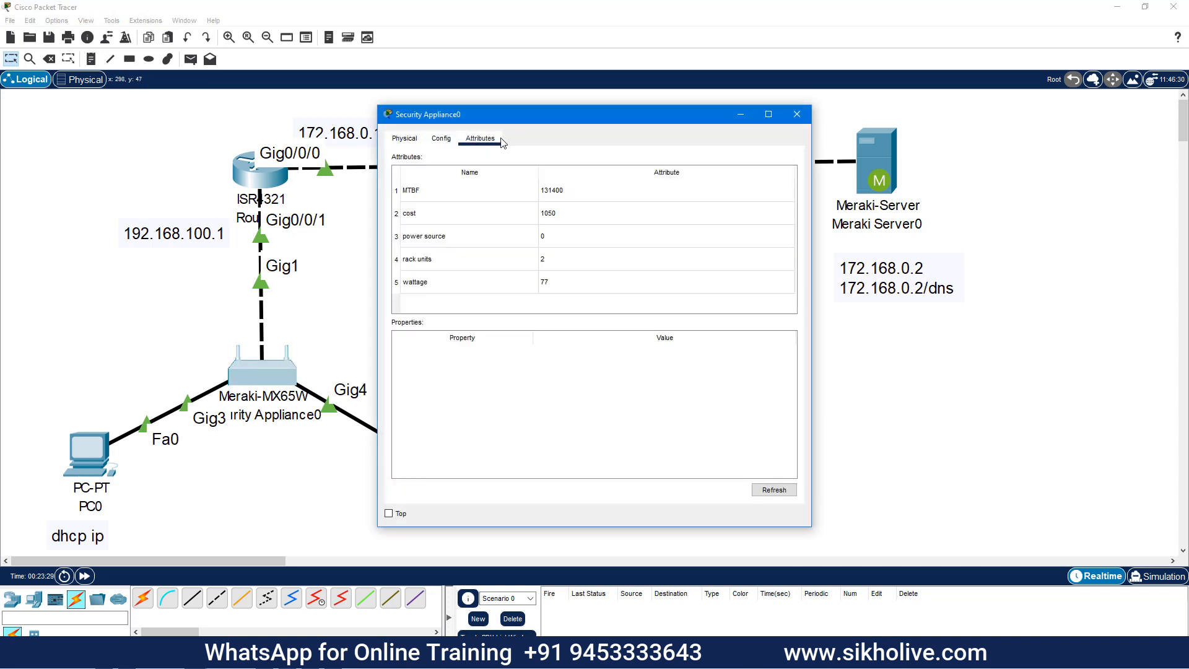
{"action": "left_click", "coordinate": [797, 114]}
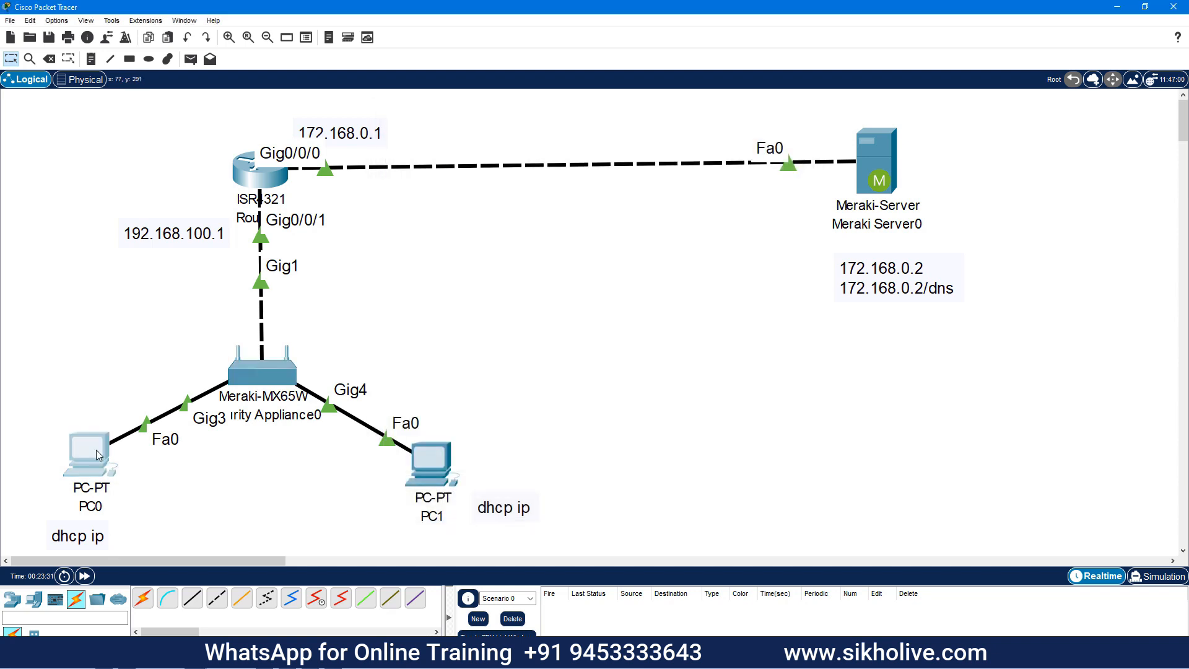
{"action": "left_click", "coordinate": [97, 455]}
{"action": "left_click_drag", "start_coordinate": [509, 125], "coordinate": [525, 144]}
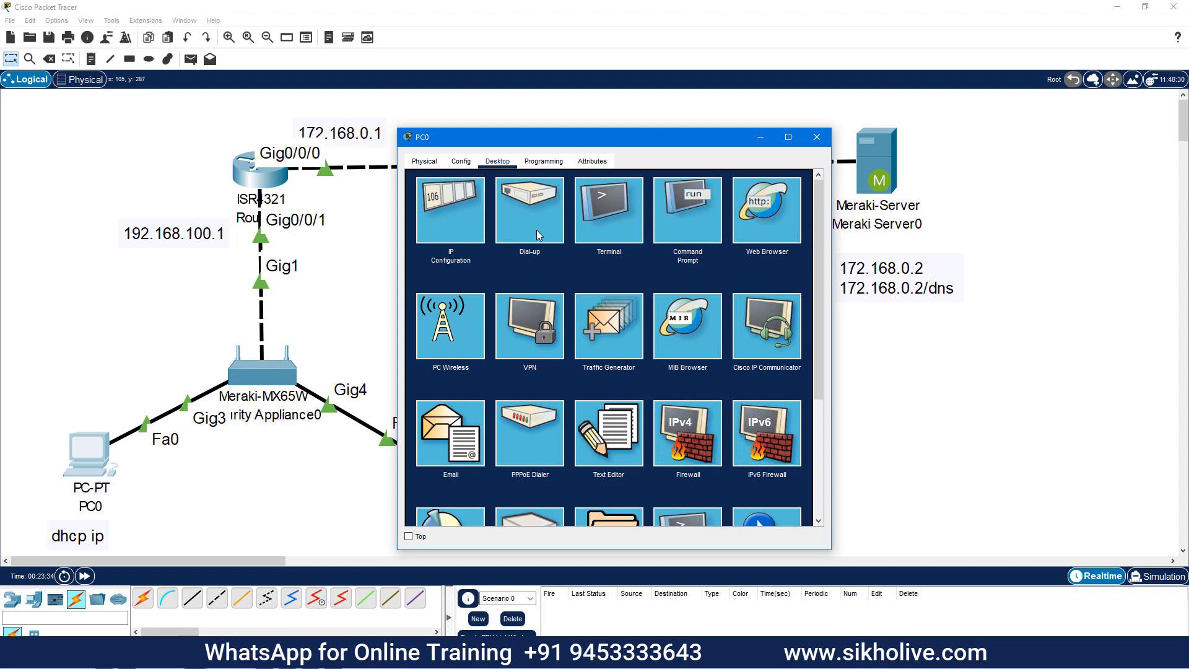
{"action": "left_click", "coordinate": [746, 213]}
{"action": "left_click", "coordinate": [584, 195]}
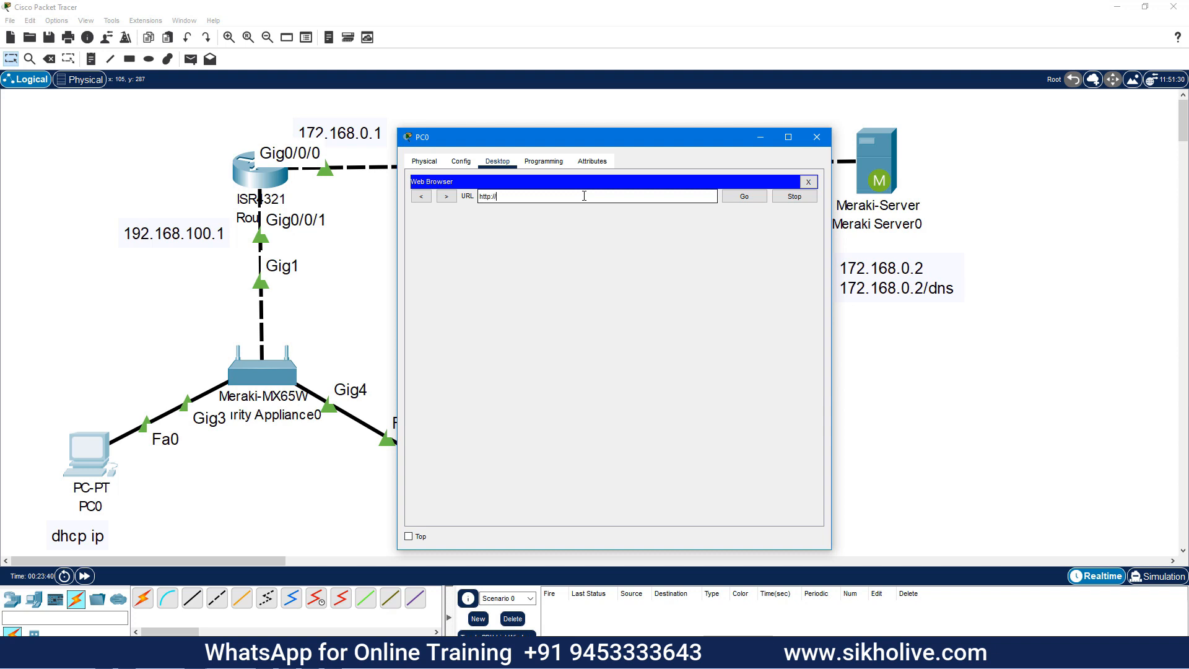
{"action": "type", "text": "http://192.168.0.1"}
{"action": "key", "text": "Return"}
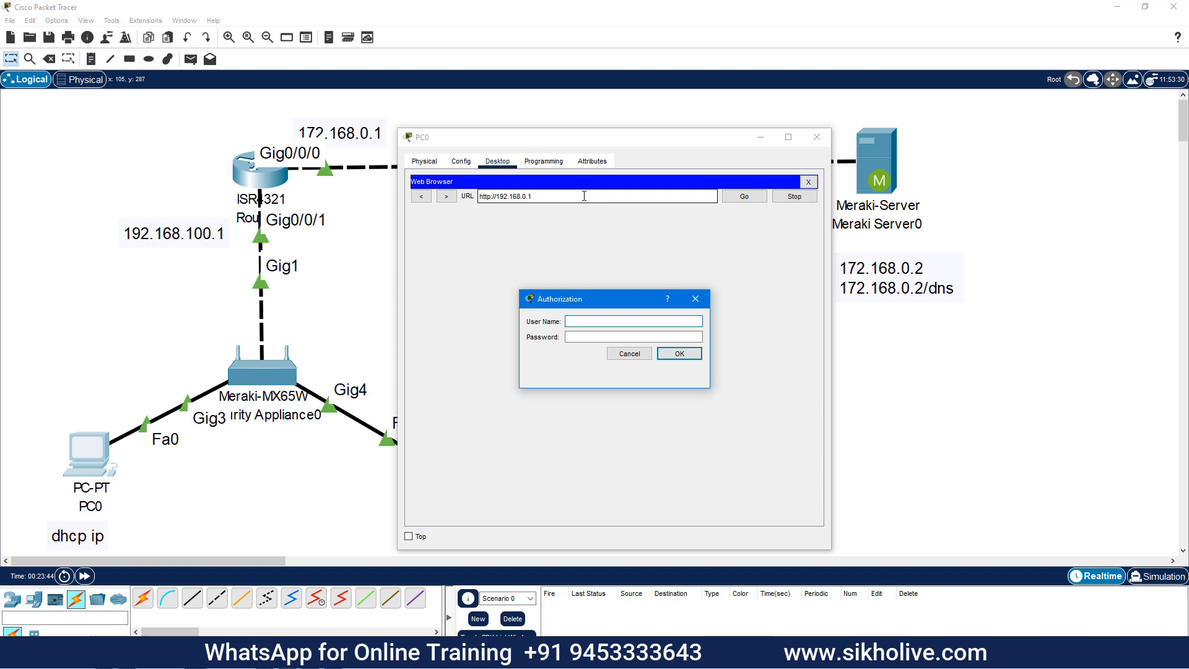
Copy the MX65W serial number and log in to the appliance page using it as user name
{"action": "left_click", "coordinate": [263, 387]}
{"action": "left_click", "coordinate": [436, 140]}
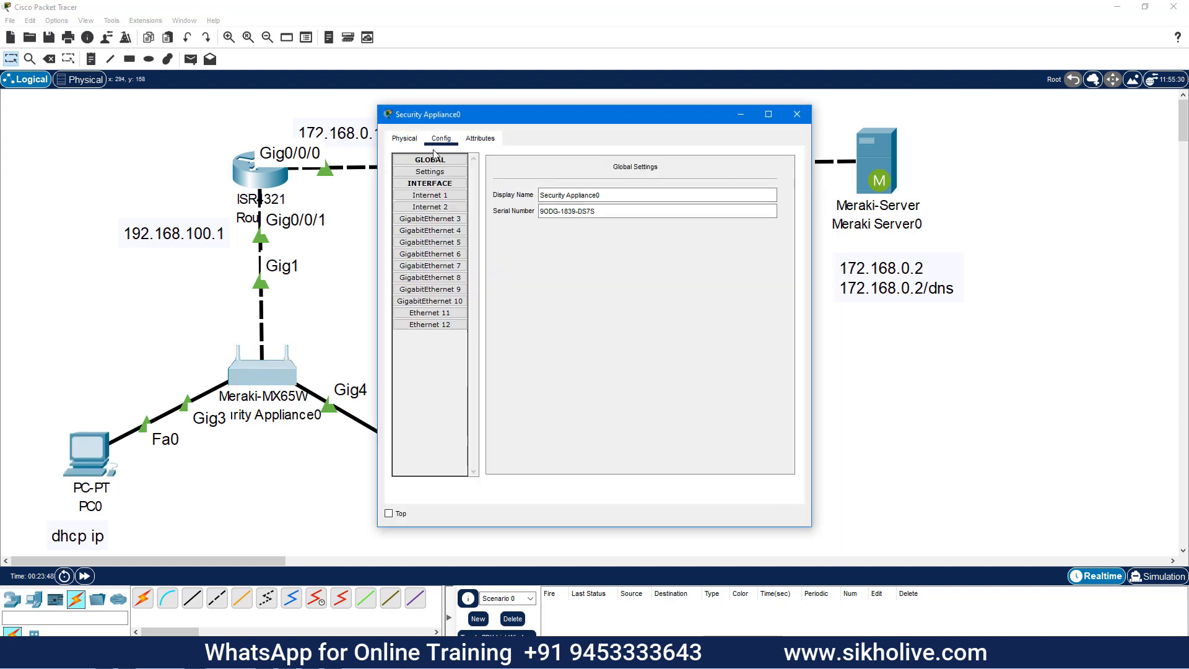
{"action": "left_click_drag", "start_coordinate": [610, 212], "coordinate": [538, 215]}
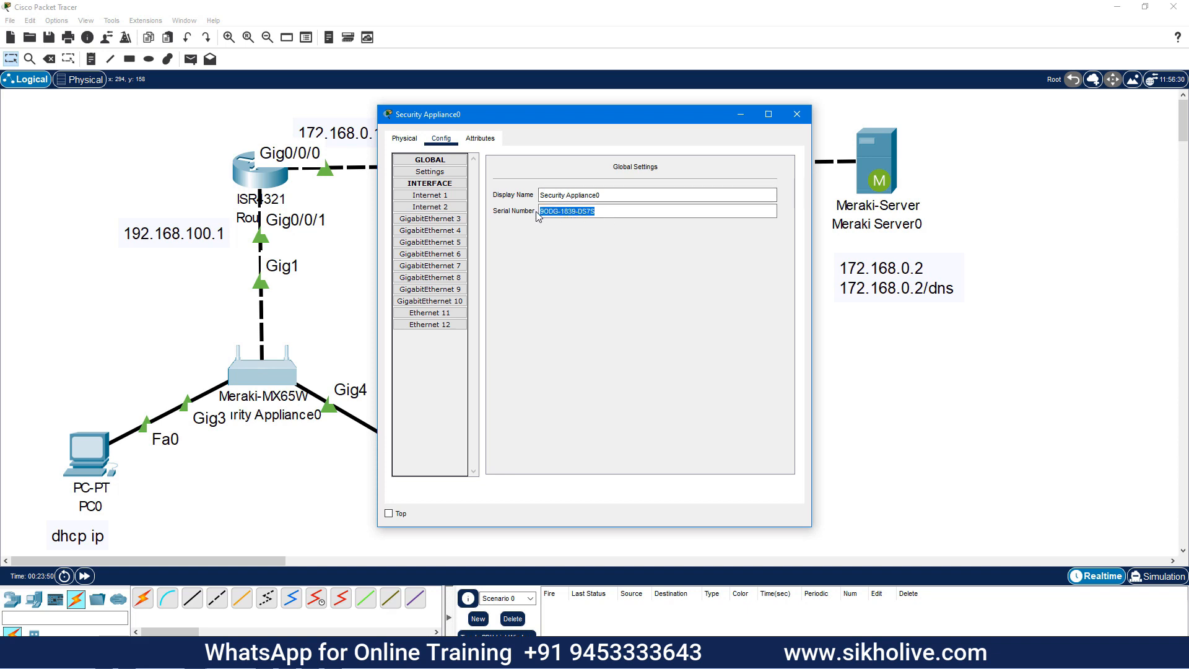
{"action": "right_click", "coordinate": [546, 214]}
{"action": "left_click", "coordinate": [567, 225]}
{"action": "left_click", "coordinate": [796, 114]}
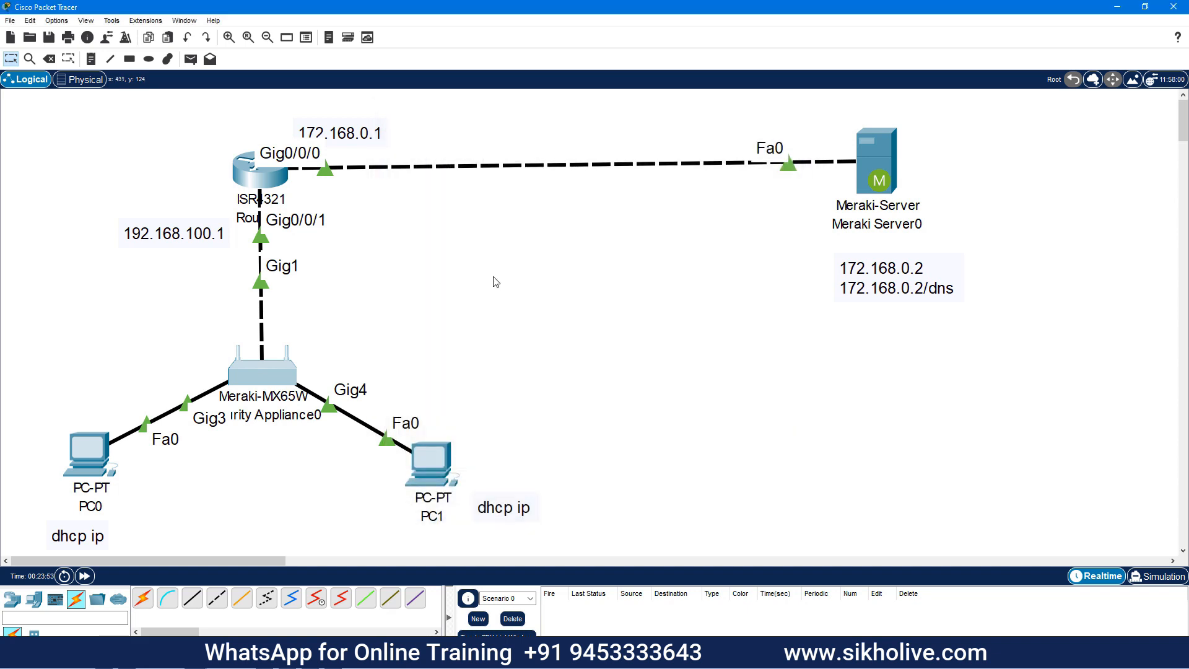
{"action": "left_click", "coordinate": [74, 433]}
{"action": "left_click", "coordinate": [579, 322]}
{"action": "key", "text": "ctrl+v"}
{"action": "left_click", "coordinate": [568, 337]}
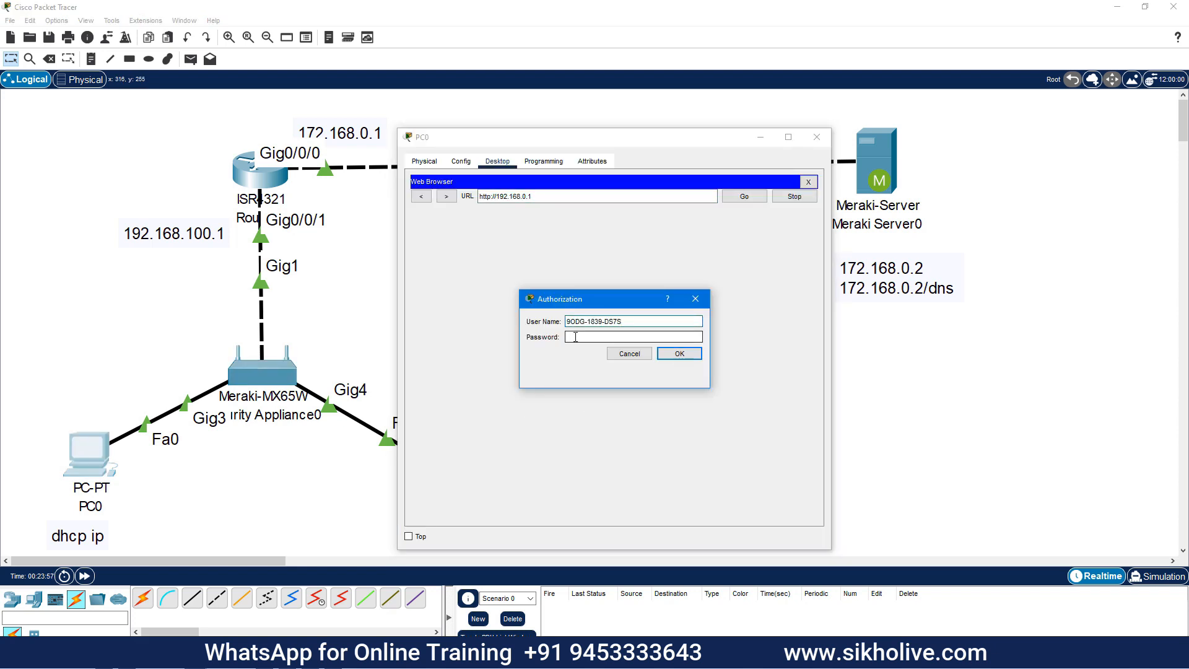
{"action": "left_click", "coordinate": [679, 354]}
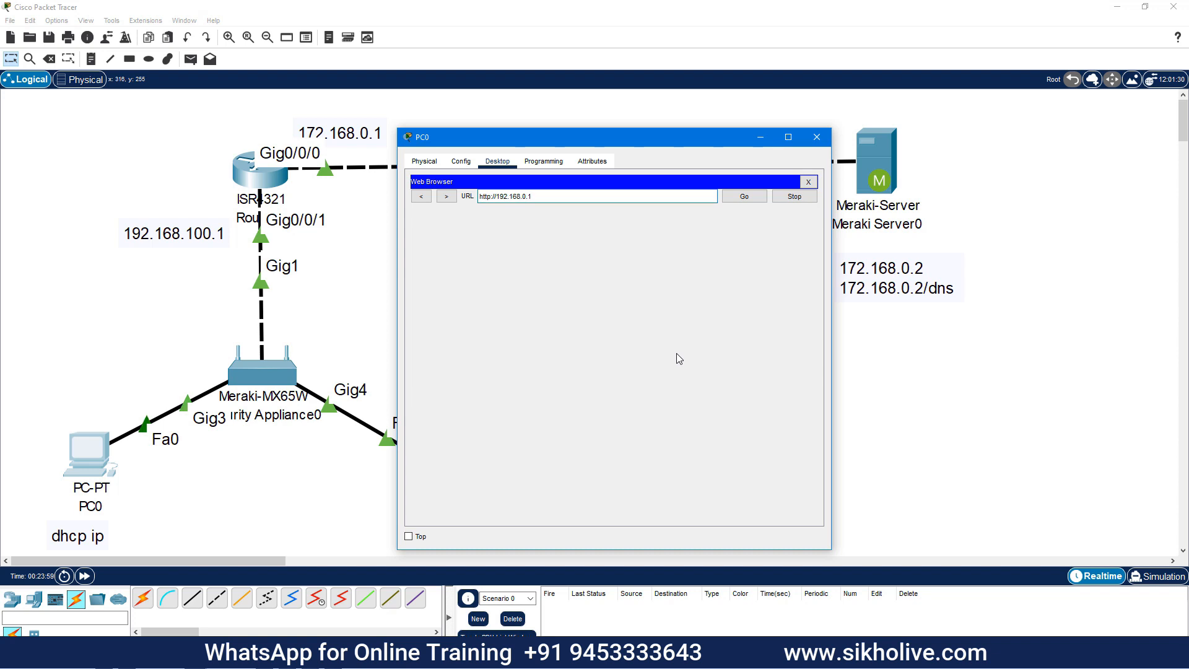
{"action": "key", "text": "Return"}
Move and enlarge PC0's window to read the client IP on the Meraki Connection page
{"action": "left_click_drag", "start_coordinate": [545, 137], "coordinate": [508, 75]}
{"action": "left_click_drag", "start_coordinate": [797, 491], "coordinate": [1108, 633]}
{"action": "left_click_drag", "start_coordinate": [702, 76], "coordinate": [652, 32]}
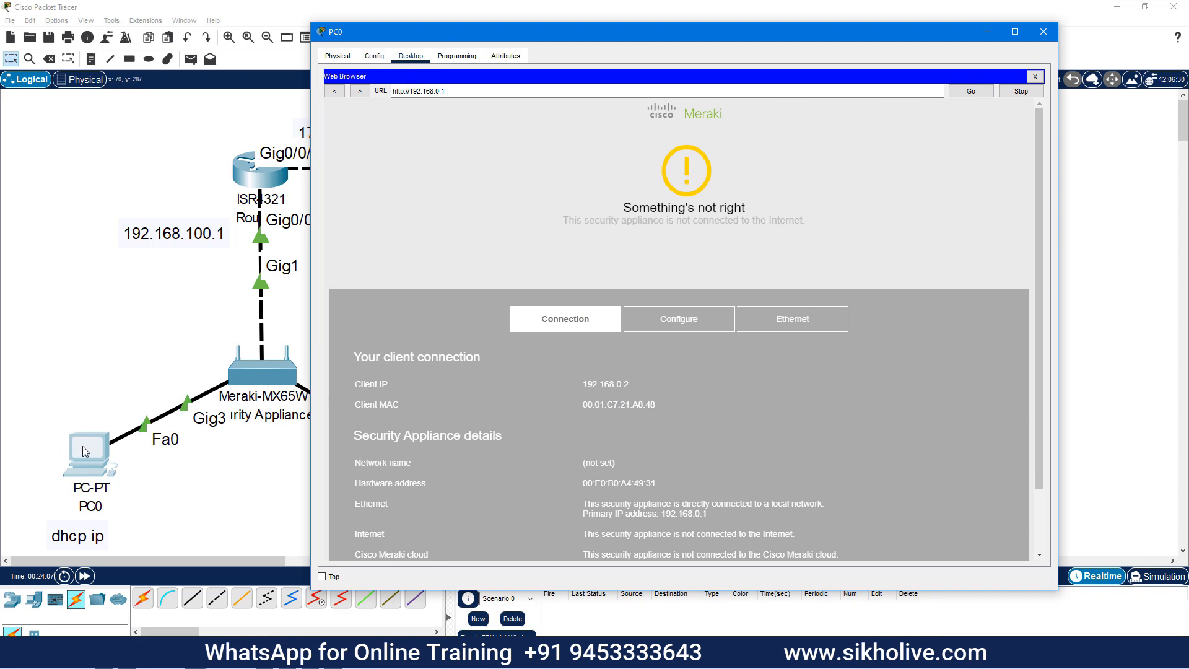
{"action": "left_click_drag", "start_coordinate": [592, 385], "coordinate": [651, 407]}
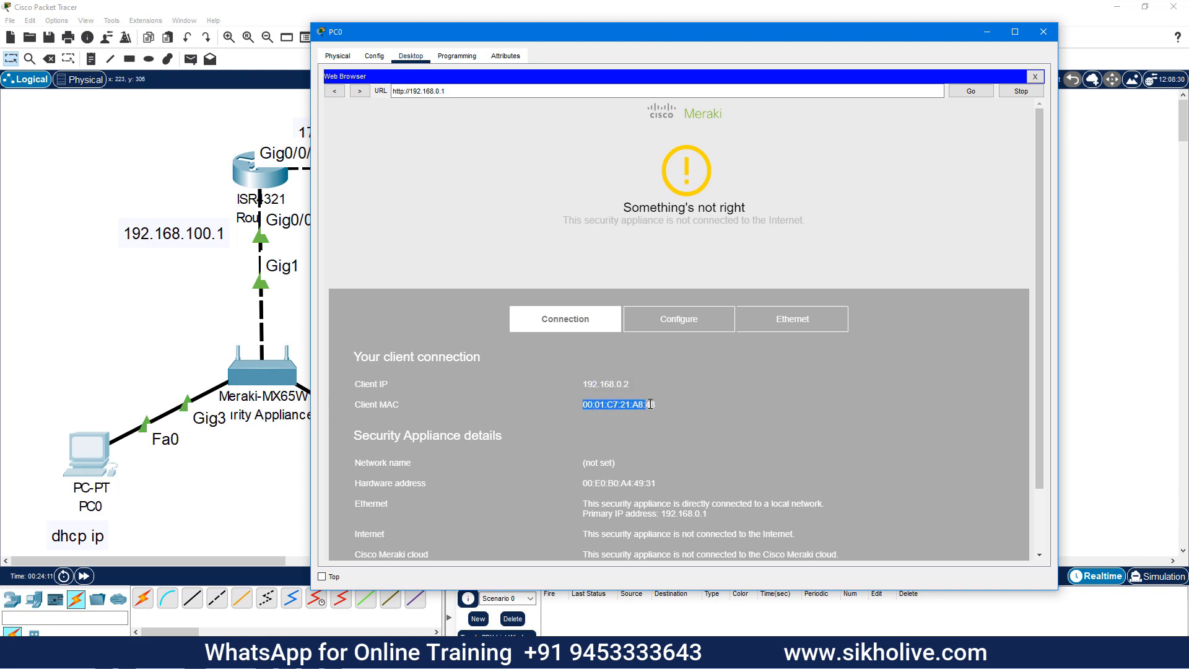
Bring PC0's window forward, check the MAC and browser address, then close the web browser
{"action": "left_click", "coordinate": [85, 442]}
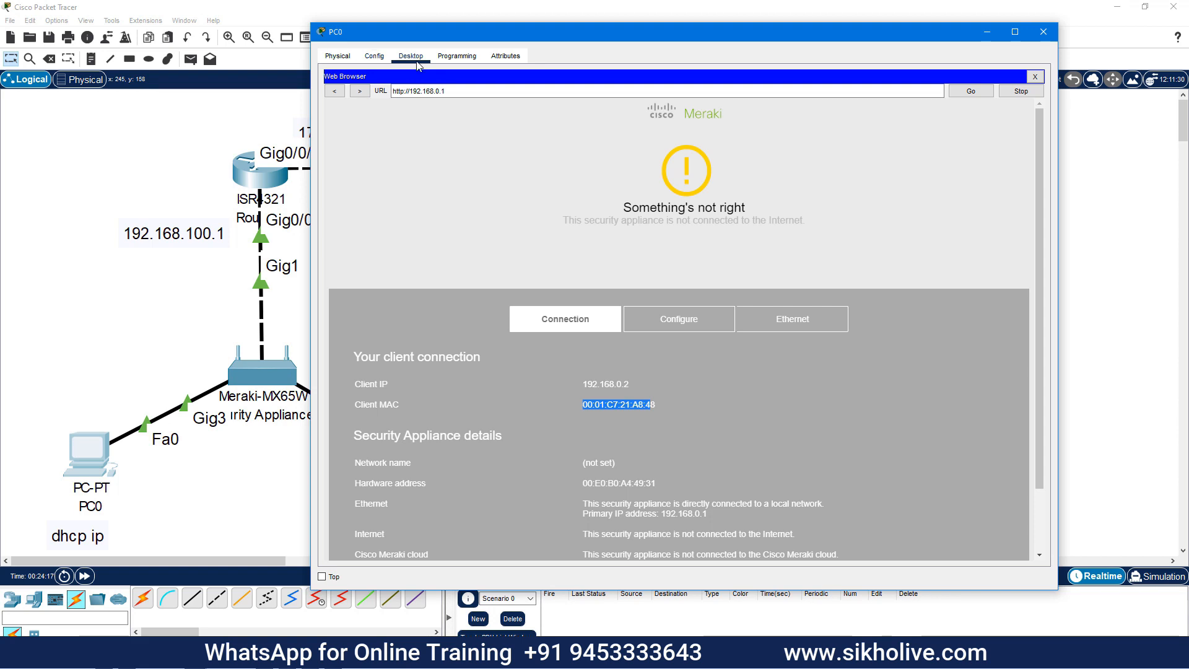
{"action": "left_click", "coordinate": [638, 134]}
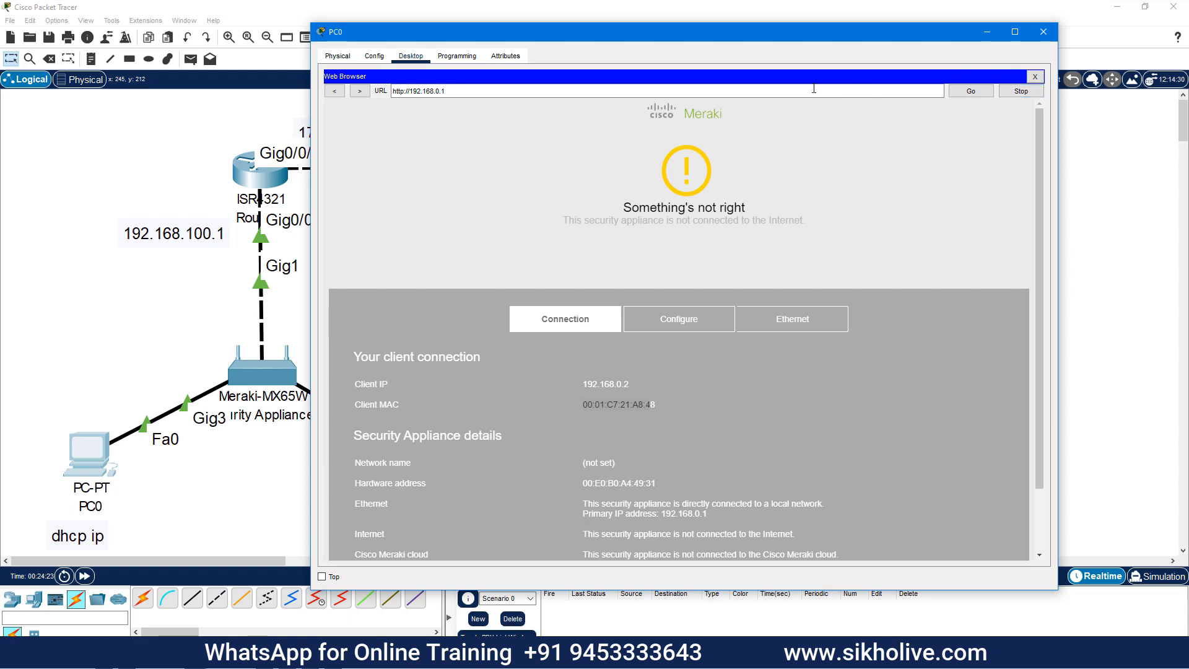
{"action": "left_click_drag", "start_coordinate": [655, 88], "coordinate": [282, 88]}
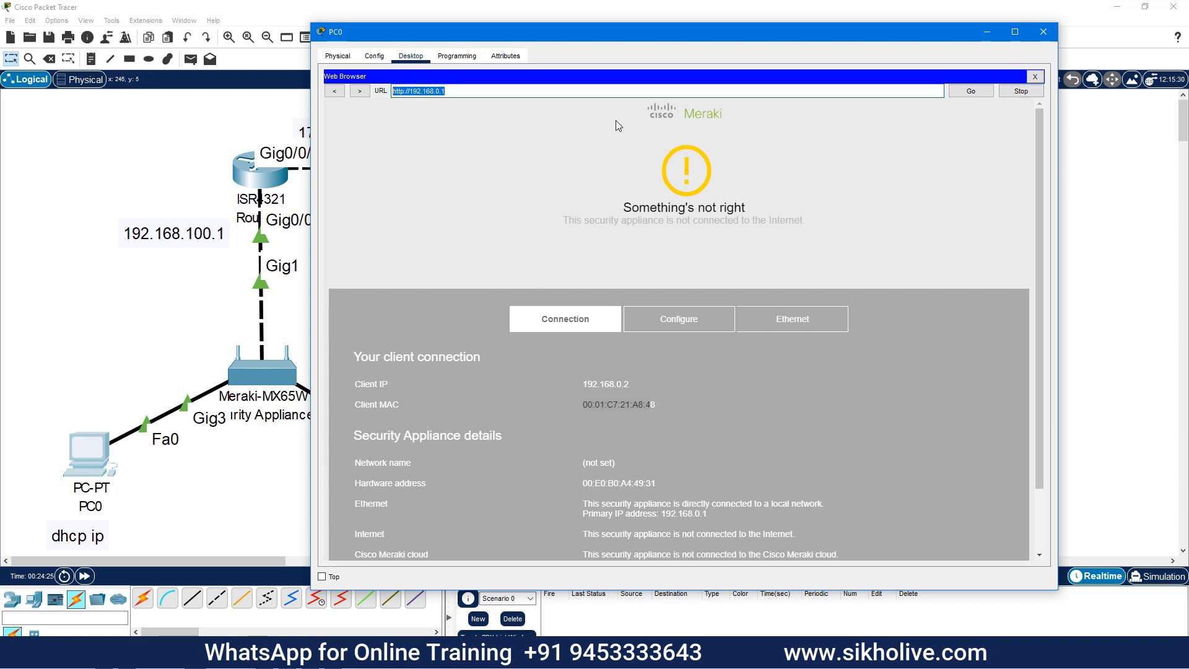
{"action": "left_click", "coordinate": [1035, 76]}
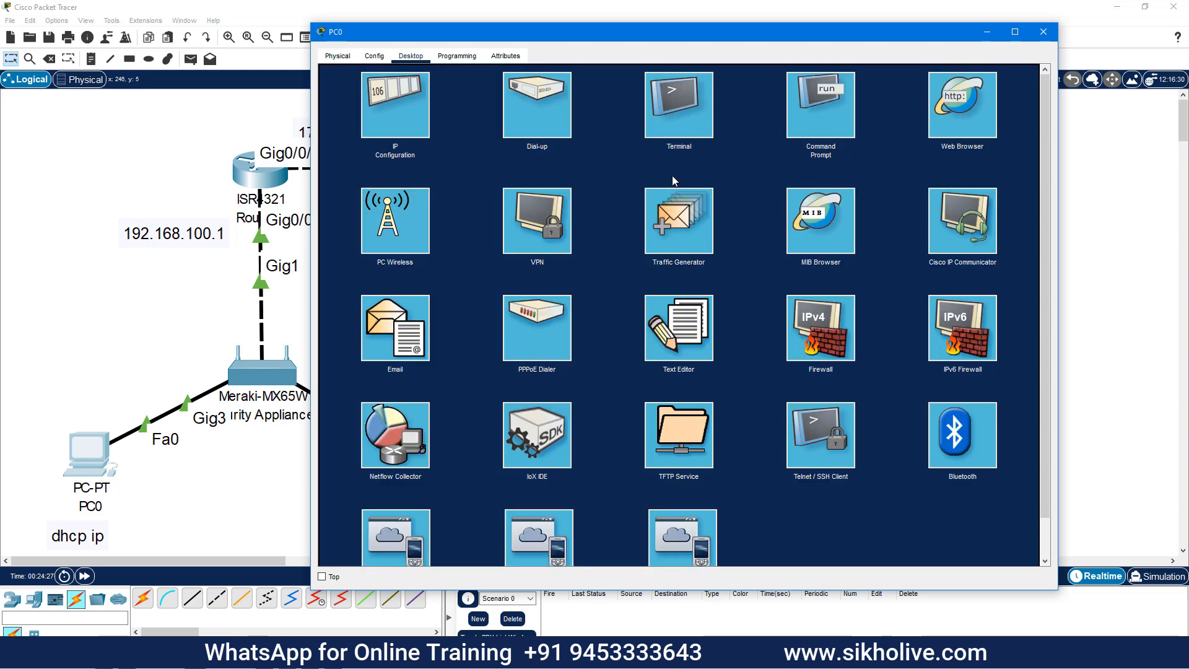
Run ipconfig /all on PC0 to check physical address 0001.C721.A848
{"action": "left_click", "coordinate": [826, 119]}
{"action": "type", "text": "ipconfig"}
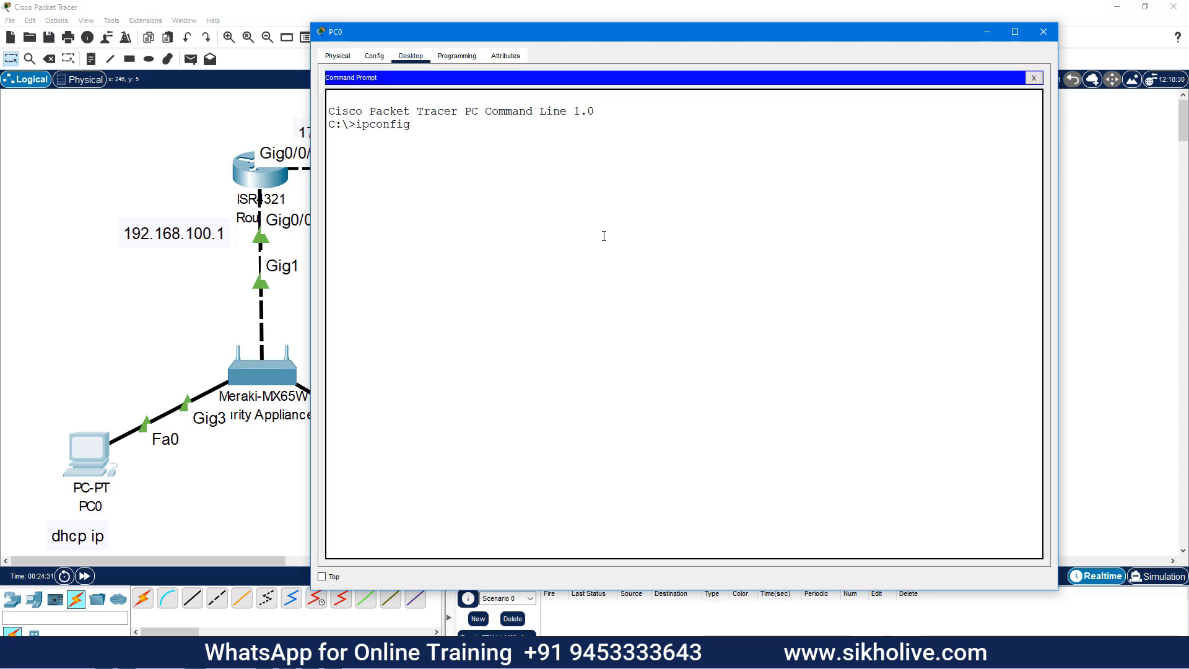
{"action": "type", "text": " /all"}
{"action": "key", "text": "Return"}
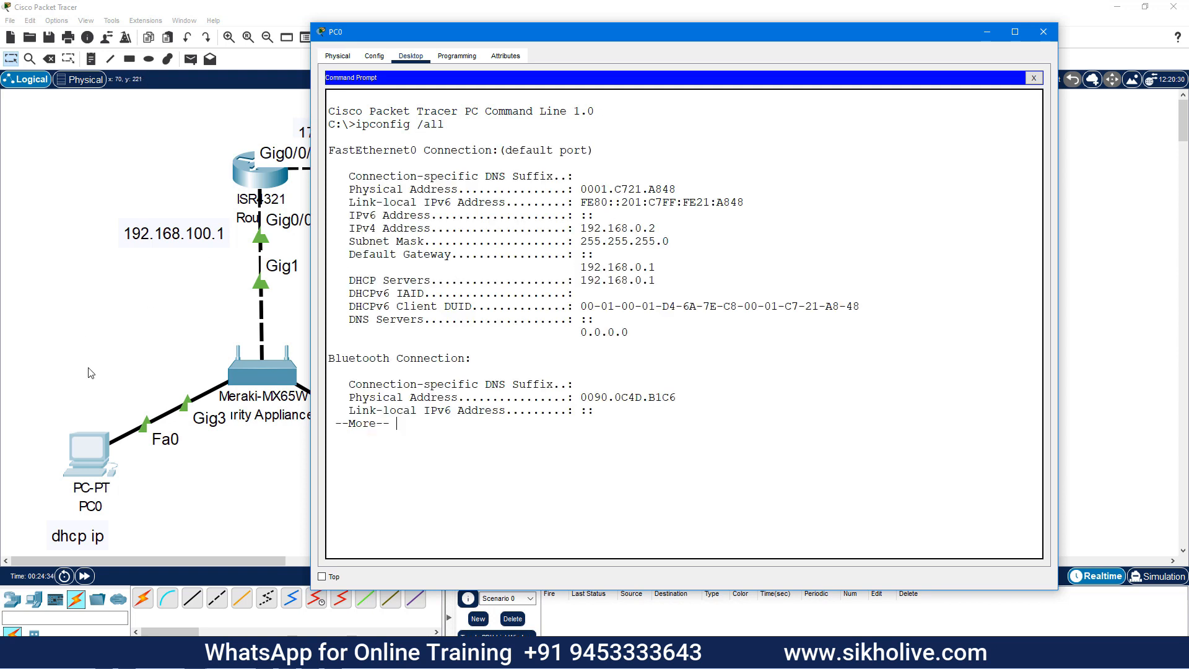
{"action": "left_click_drag", "start_coordinate": [607, 189], "coordinate": [677, 187]}
{"action": "left_click", "coordinate": [1034, 77]}
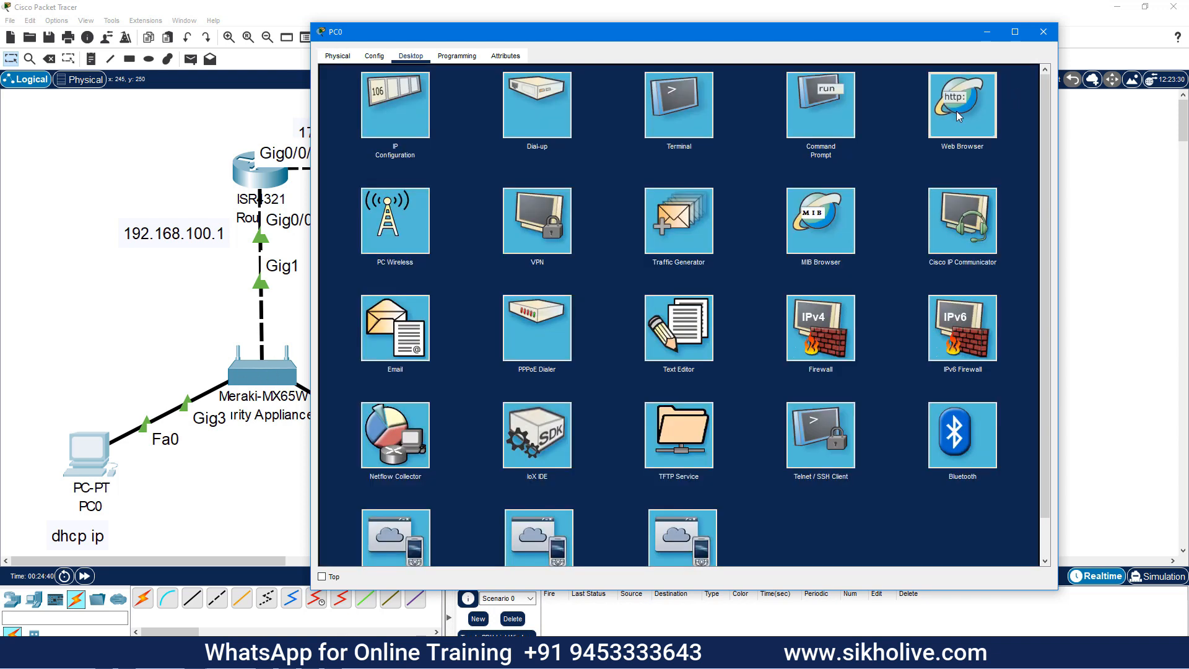
{"action": "left_click", "coordinate": [946, 119]}
{"action": "left_click", "coordinate": [500, 93]}
{"action": "type", "text": "192.168.0.1"}
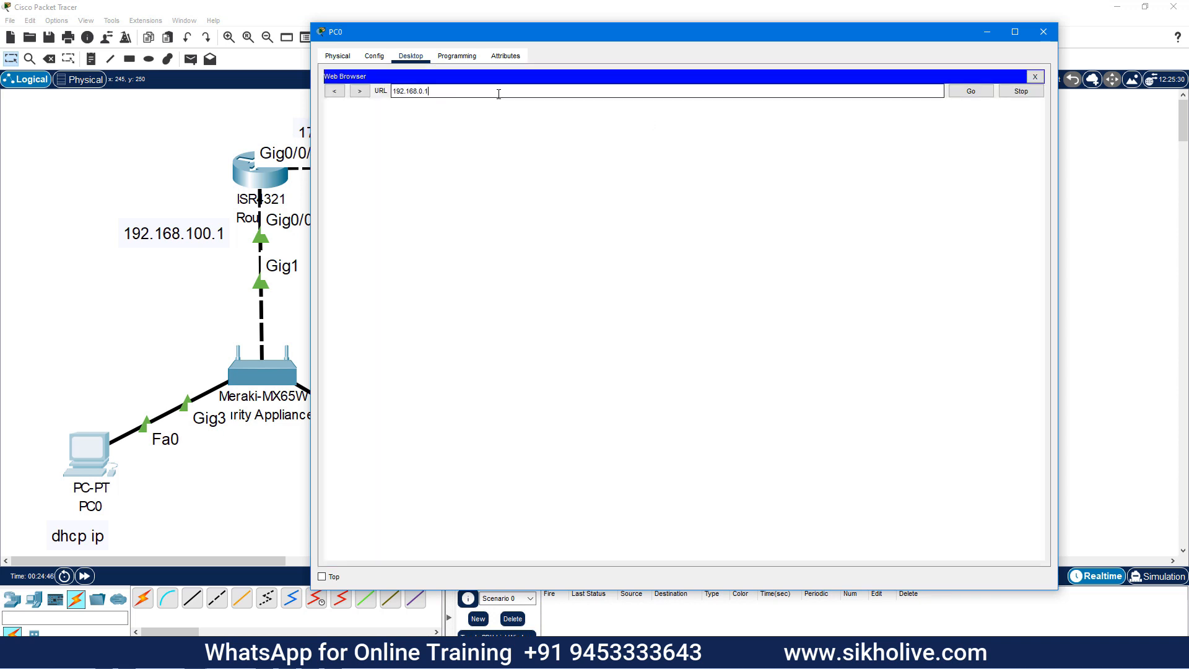
{"action": "key", "text": "Return"}
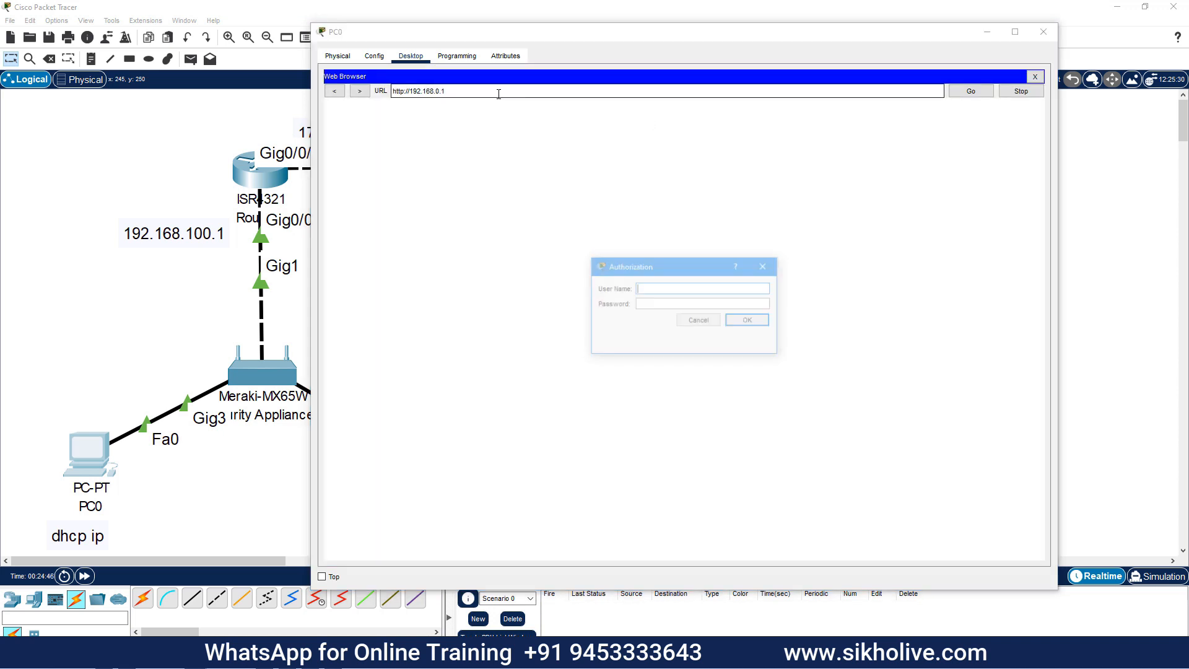
{"action": "type", "text": "9ODG-1839-DS7S"}
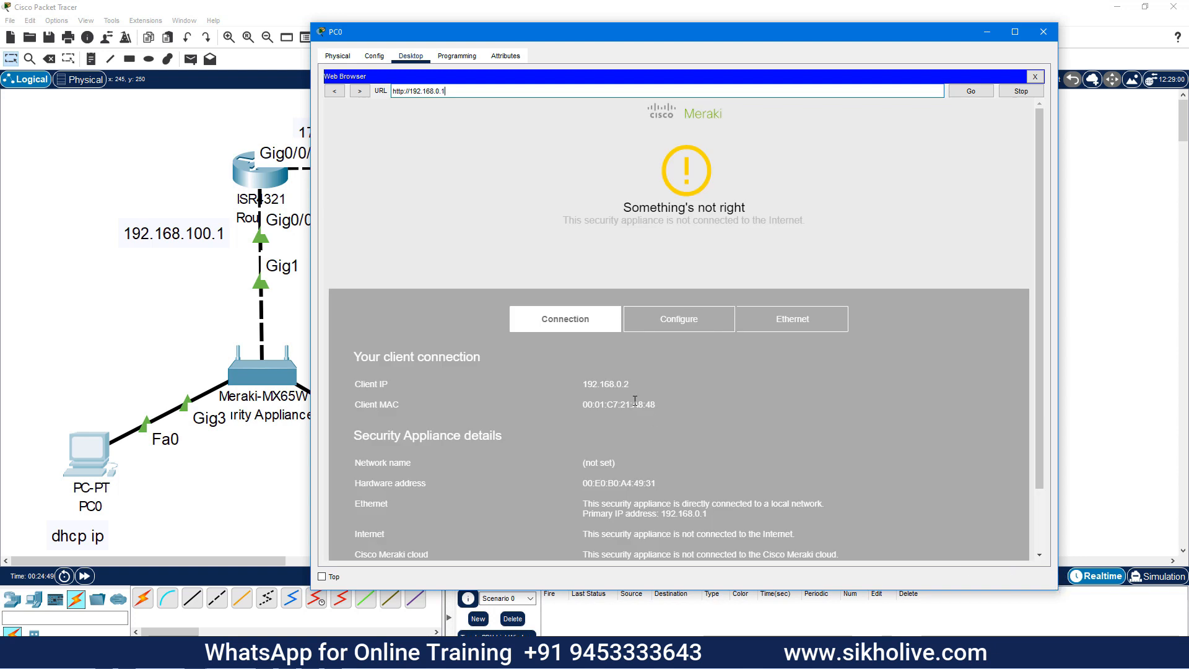
{"action": "scroll", "coordinate": [619, 413], "scroll_direction": "down", "scroll_amount": 3}
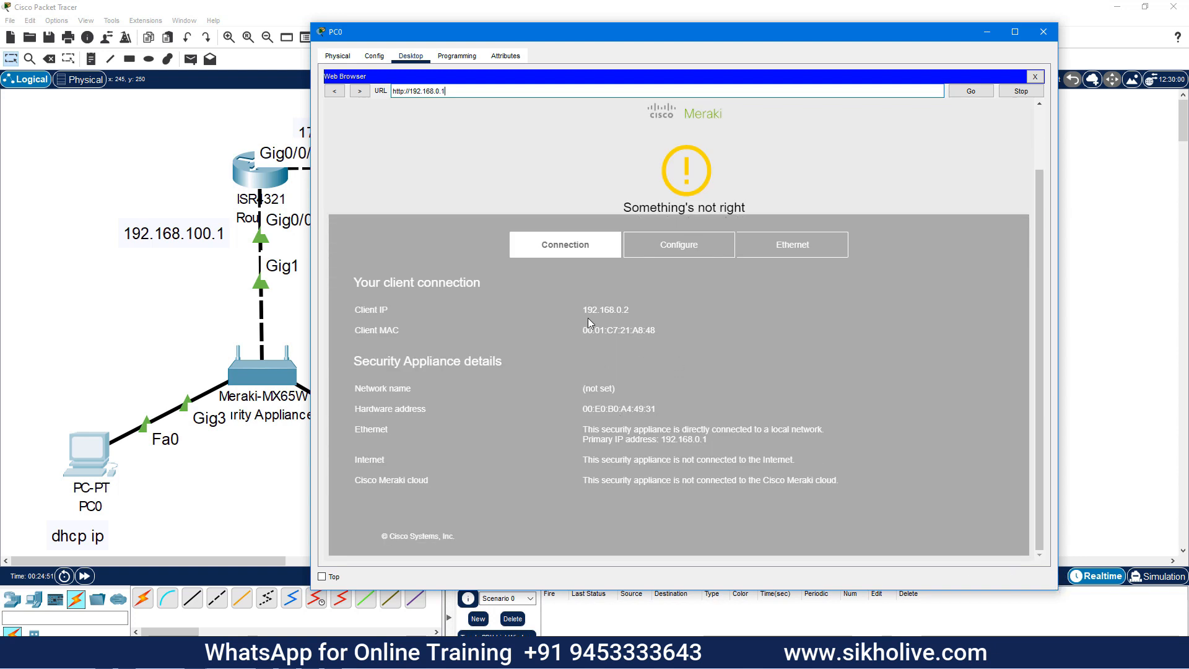
{"action": "left_click_drag", "start_coordinate": [580, 310], "coordinate": [657, 330]}
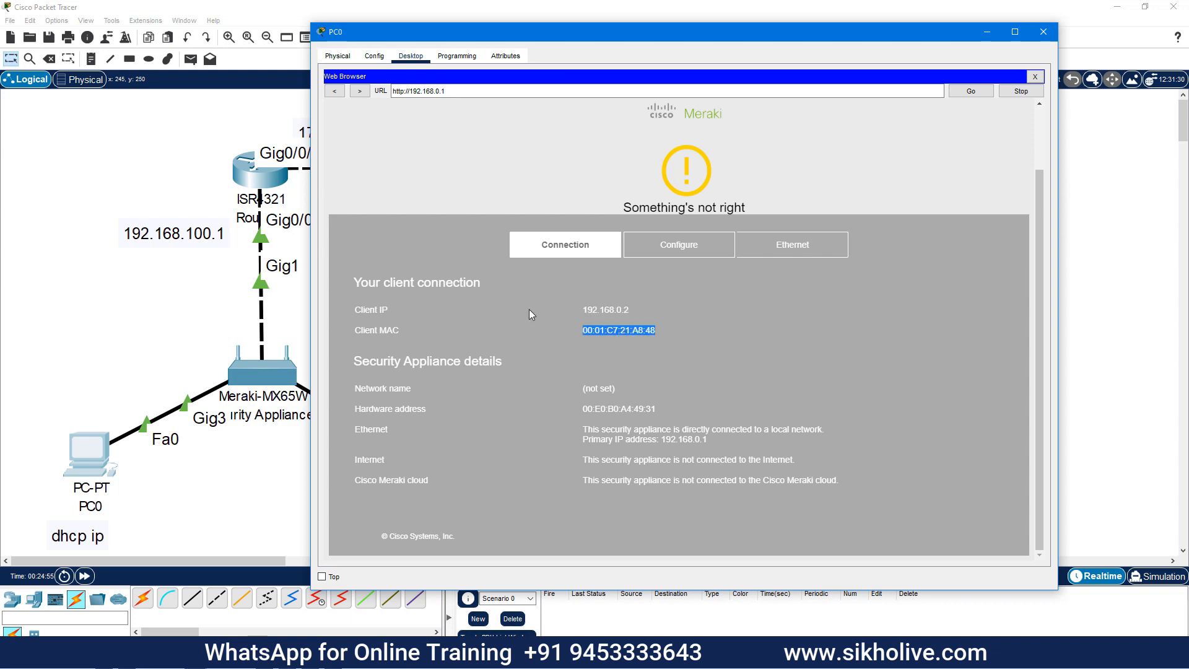
{"action": "left_click_drag", "start_coordinate": [581, 409], "coordinate": [656, 409]}
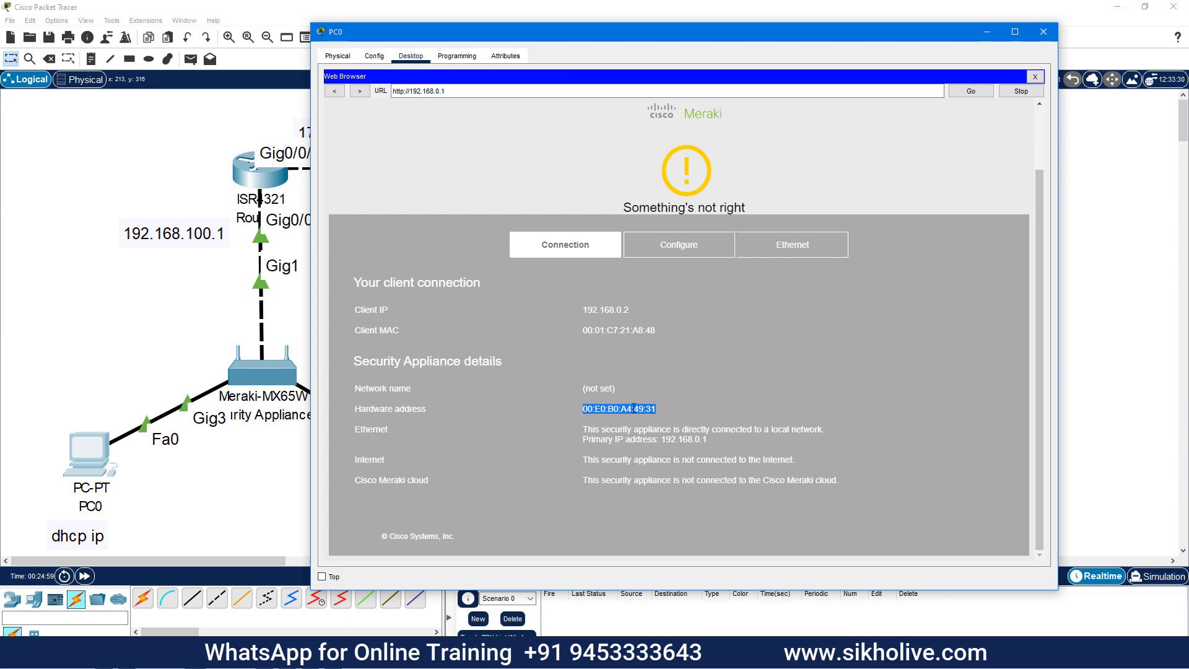
{"action": "left_click_drag", "start_coordinate": [589, 431], "coordinate": [638, 430]}
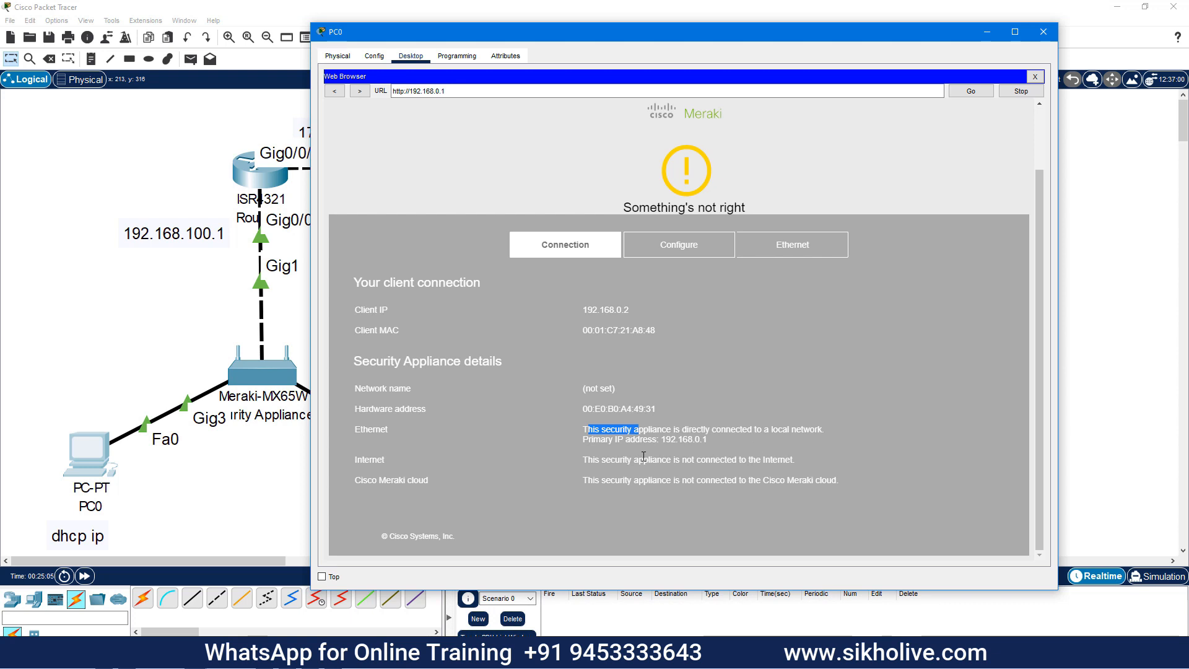
{"action": "left_click_drag", "start_coordinate": [660, 440], "coordinate": [708, 440]}
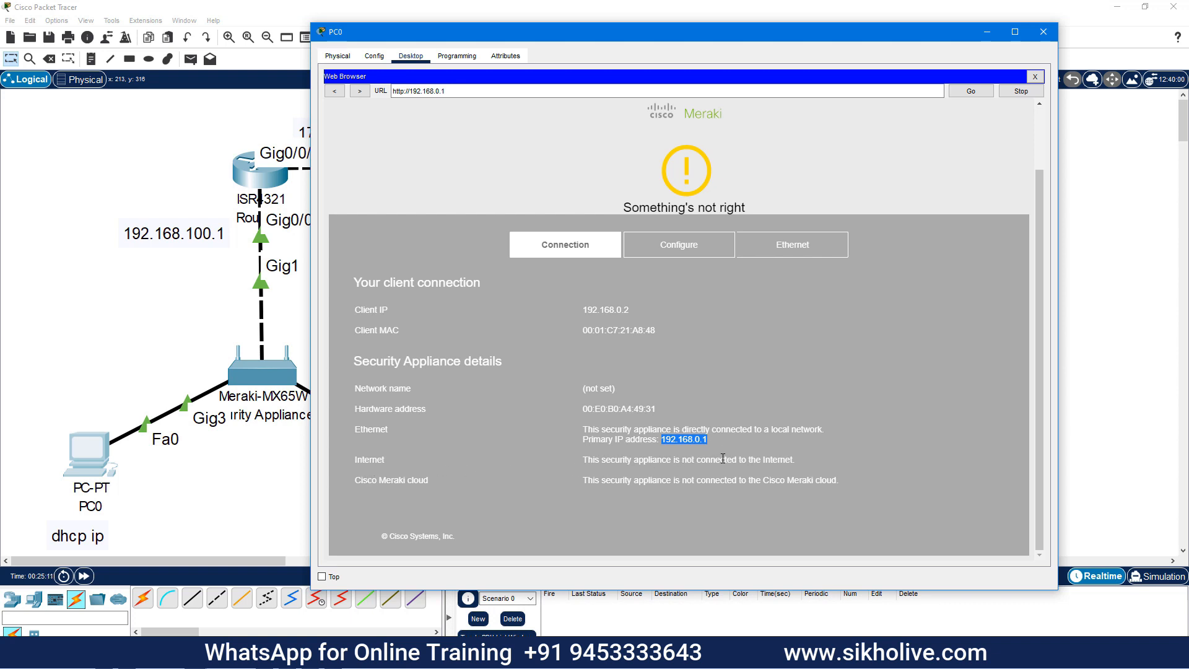
{"action": "left_click_drag", "start_coordinate": [720, 460], "coordinate": [796, 461]}
{"action": "left_click_drag", "start_coordinate": [592, 481], "coordinate": [746, 495]}
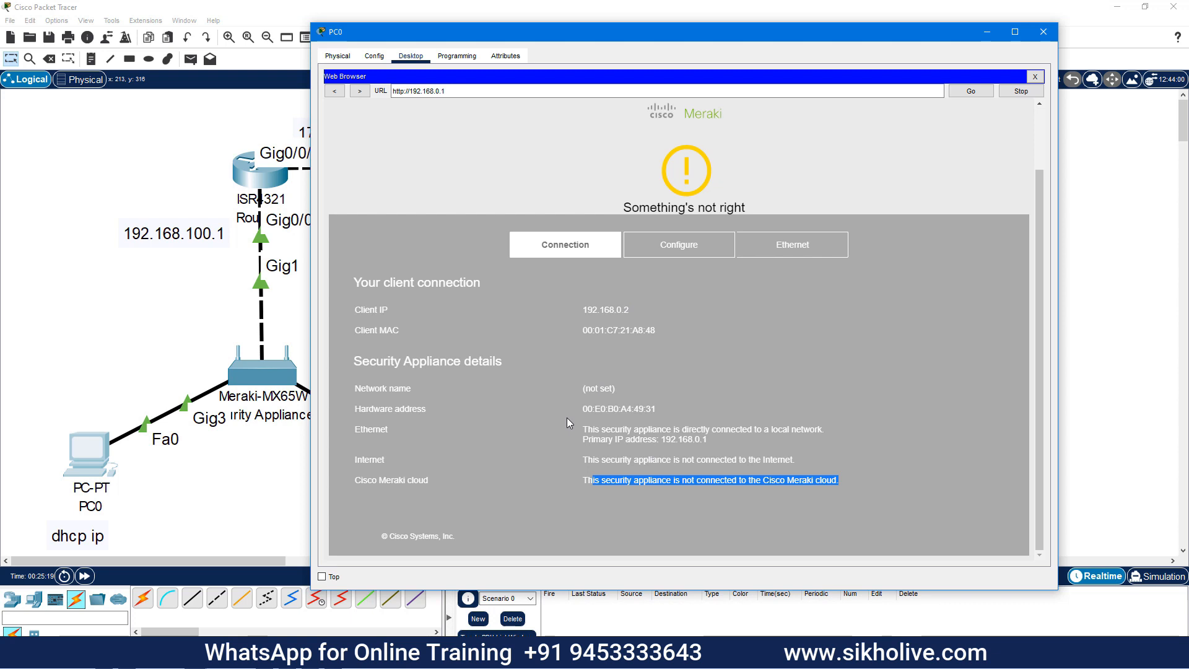
{"action": "left_click", "coordinate": [667, 244]}
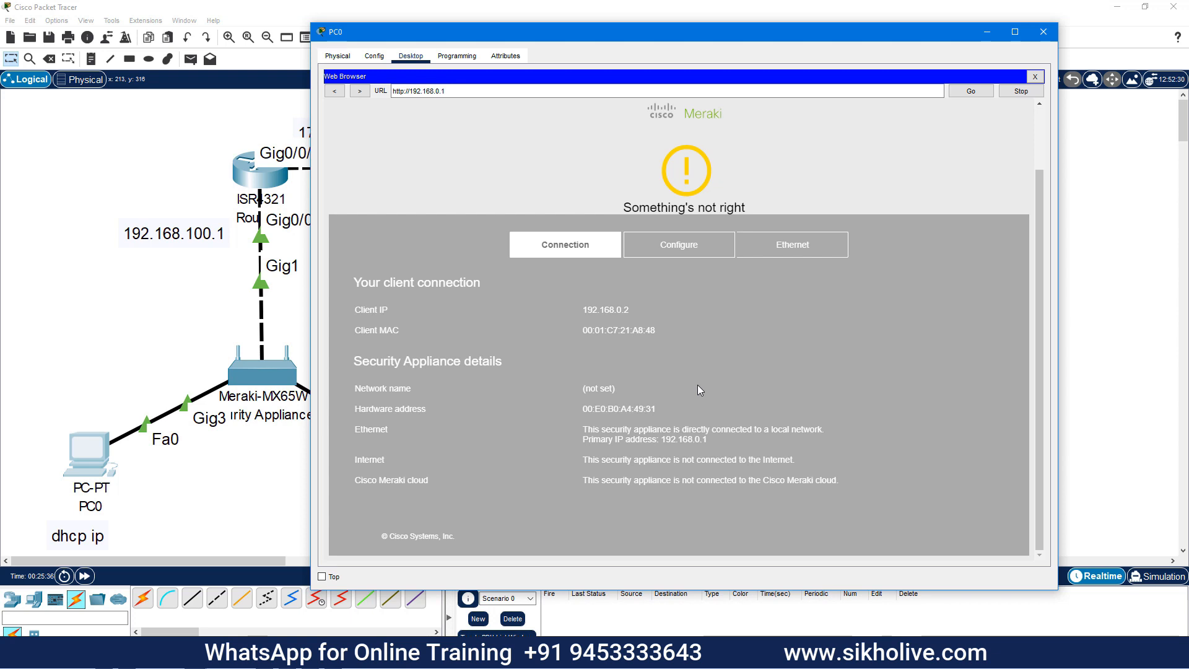
Open the appliance's Configure page and review Internet 1's connection type and IP assignment options
{"action": "left_click", "coordinate": [654, 248]}
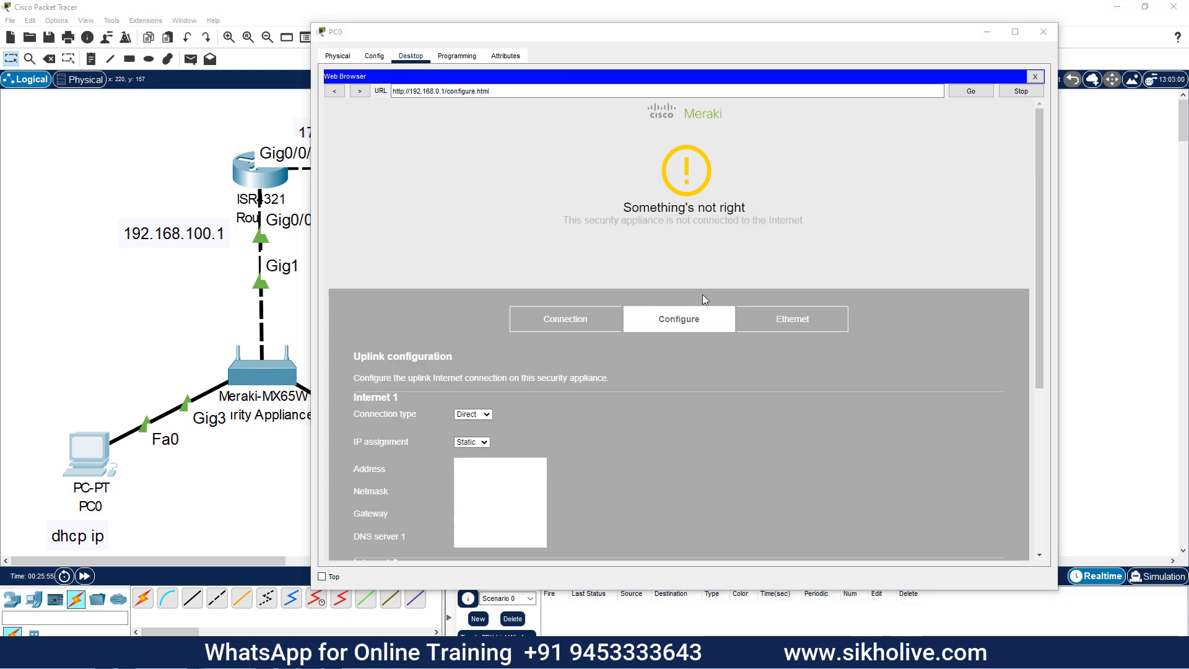
{"action": "scroll", "coordinate": [647, 298], "scroll_direction": "down", "scroll_amount": 3}
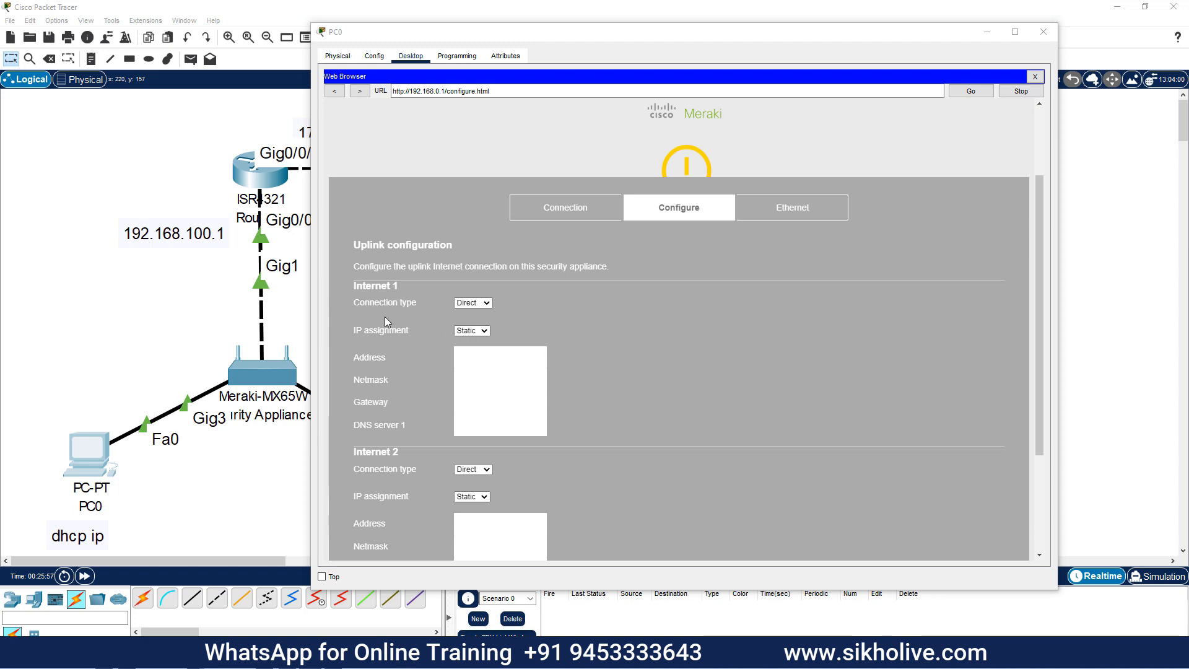
{"action": "left_click", "coordinate": [486, 304]}
{"action": "left_click", "coordinate": [577, 325]}
{"action": "left_click", "coordinate": [478, 332]}
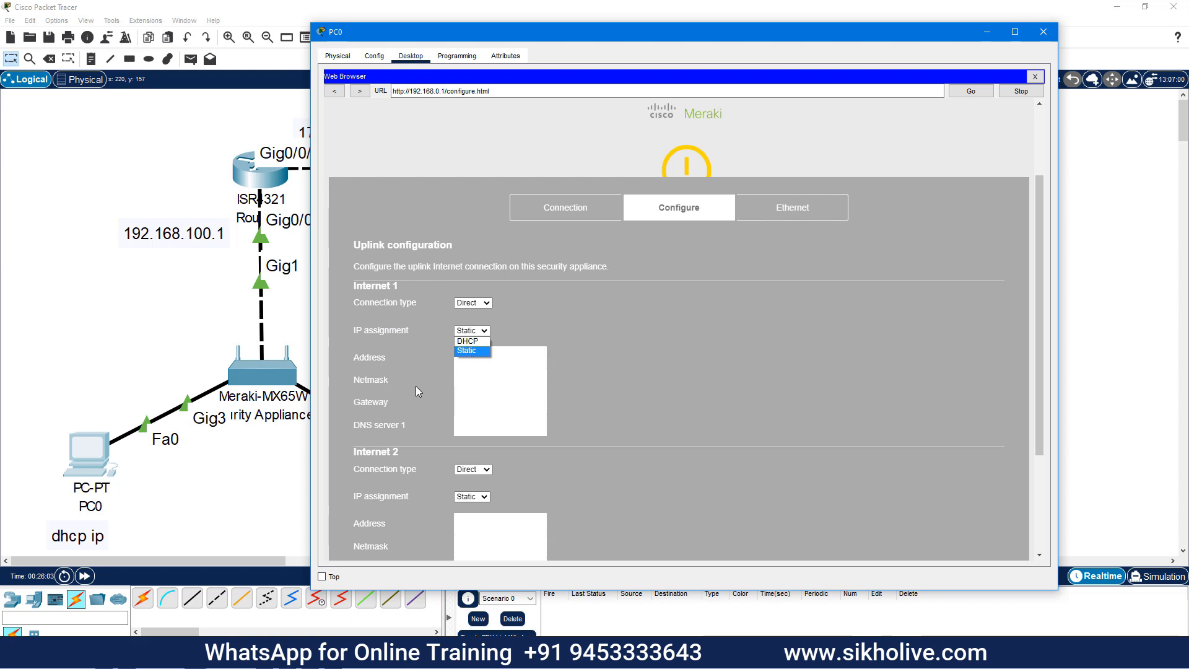
{"action": "left_click", "coordinate": [562, 380]}
{"action": "scroll", "coordinate": [400, 429], "scroll_direction": "down", "scroll_amount": 3}
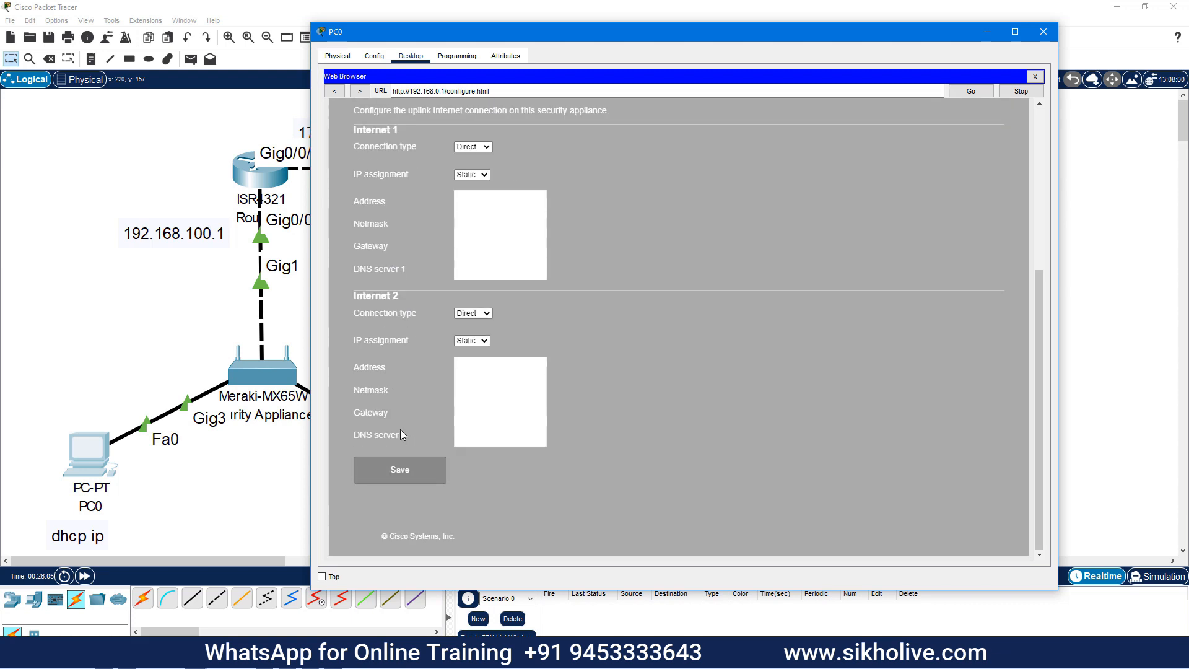
{"action": "scroll", "coordinate": [445, 399], "scroll_direction": "up", "scroll_amount": 2}
Set IP assignment to DHCP for Internet 1 and Internet 2, keeping connection type Direct
{"action": "left_click", "coordinate": [472, 286]}
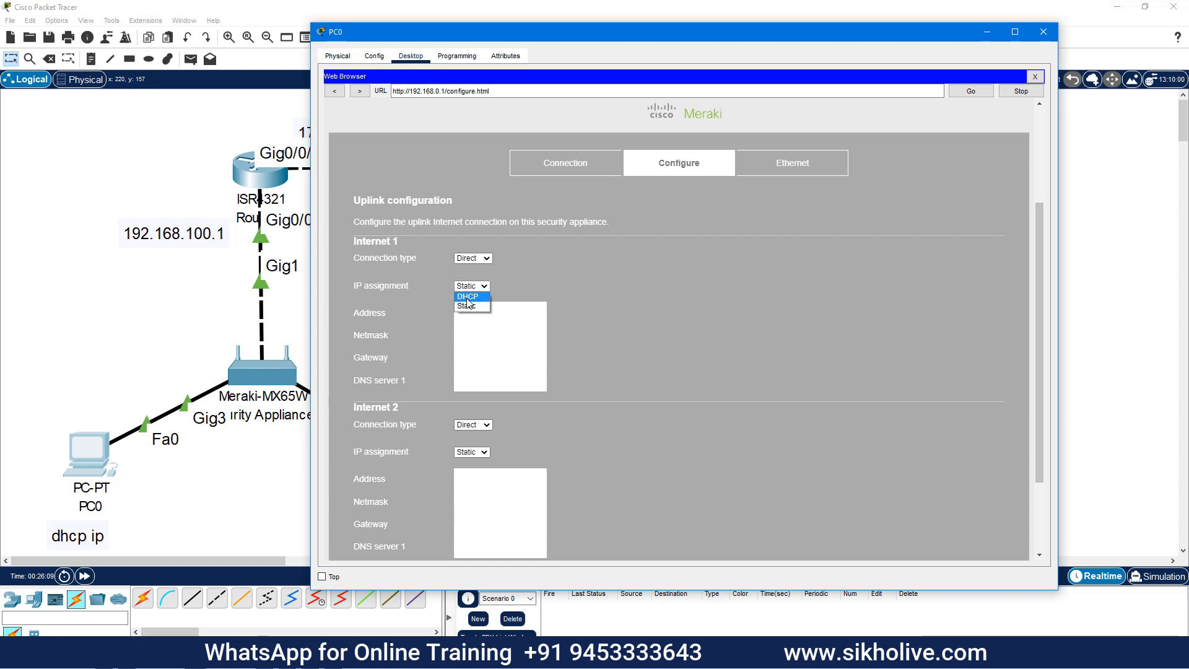
{"action": "left_click", "coordinate": [467, 298]}
{"action": "left_click", "coordinate": [473, 365]}
{"action": "left_click", "coordinate": [467, 375]}
{"action": "left_click", "coordinate": [472, 392]}
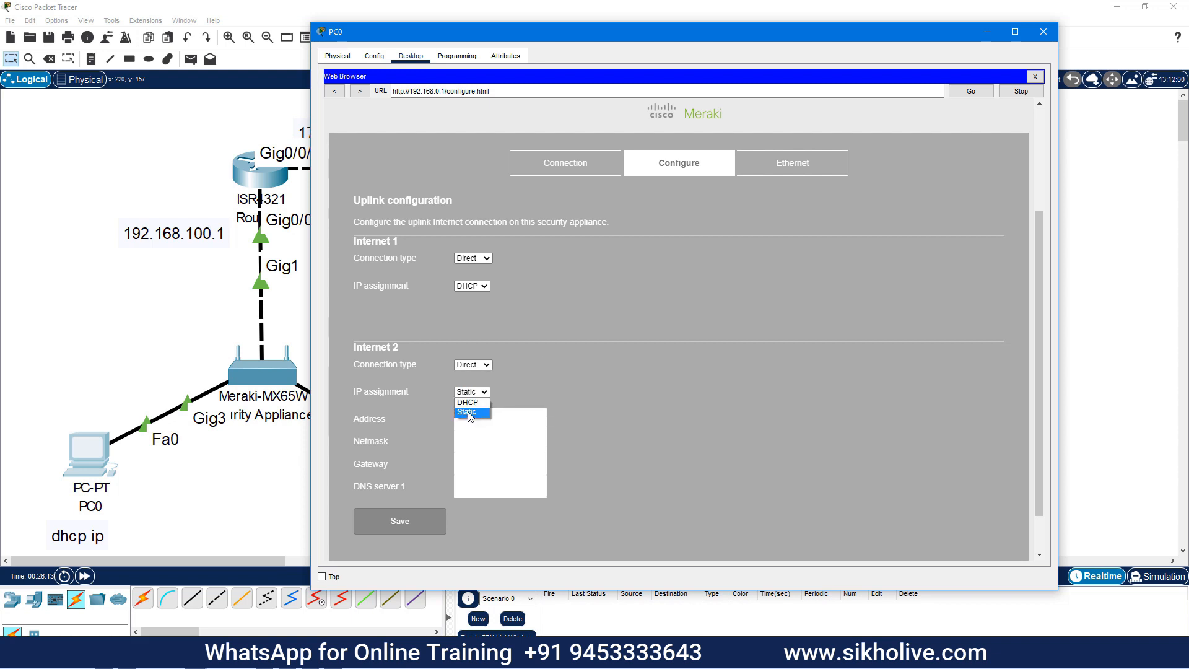
{"action": "left_click", "coordinate": [467, 402]}
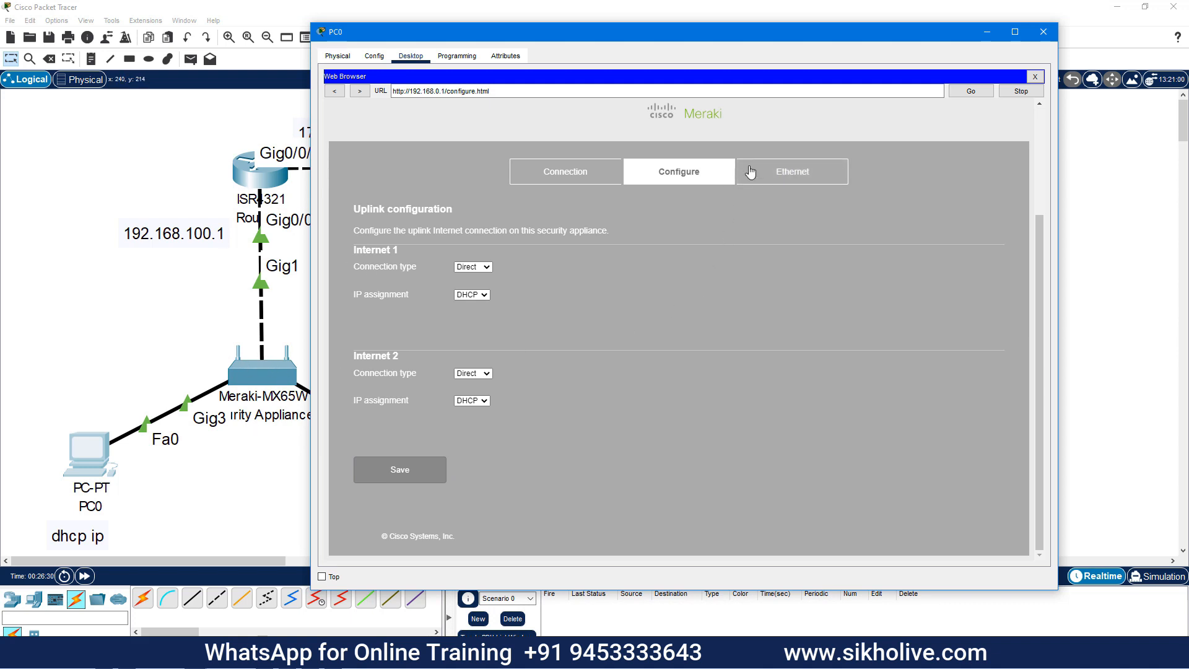
Inspect Internet 1's Enabled and Link Negotiation (Auto) options on the Ethernet page, then return to Connection
{"action": "left_click", "coordinate": [785, 178]}
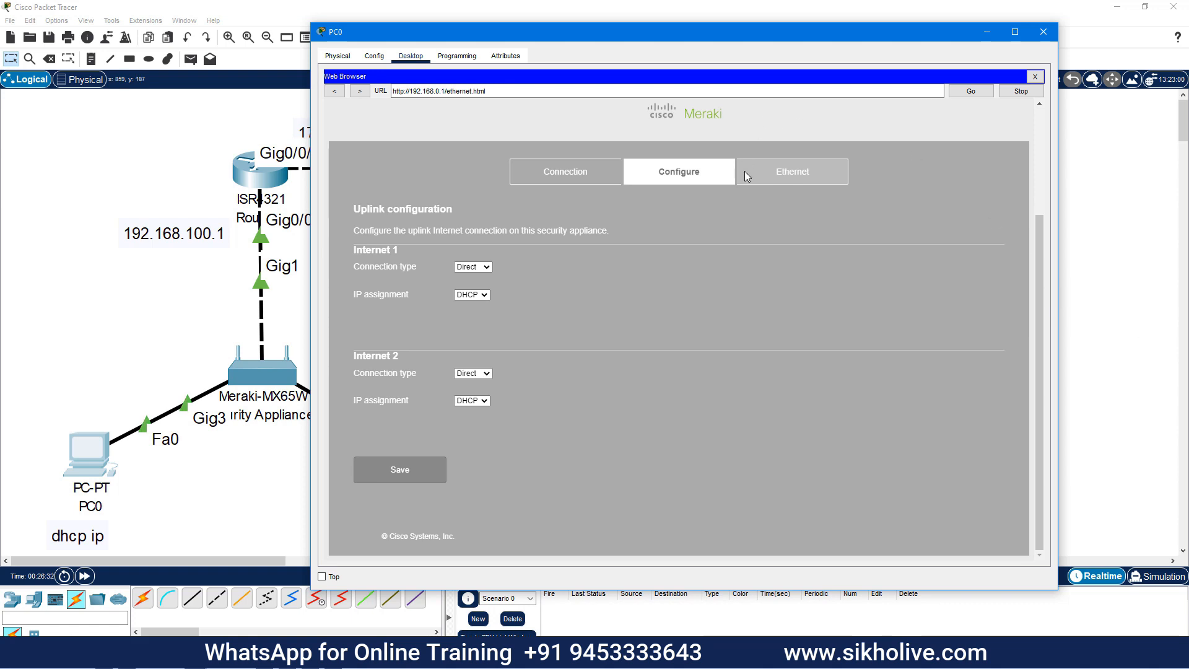
{"action": "left_click", "coordinate": [788, 168]}
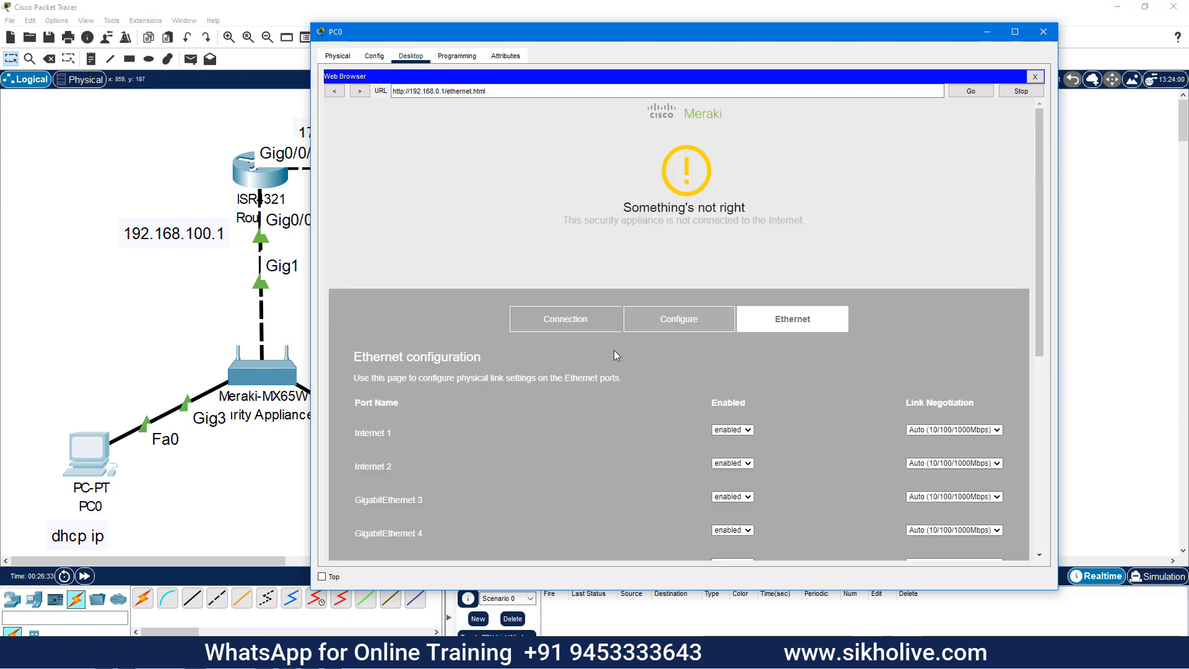
{"action": "scroll", "coordinate": [450, 328], "scroll_direction": "down", "scroll_amount": 3}
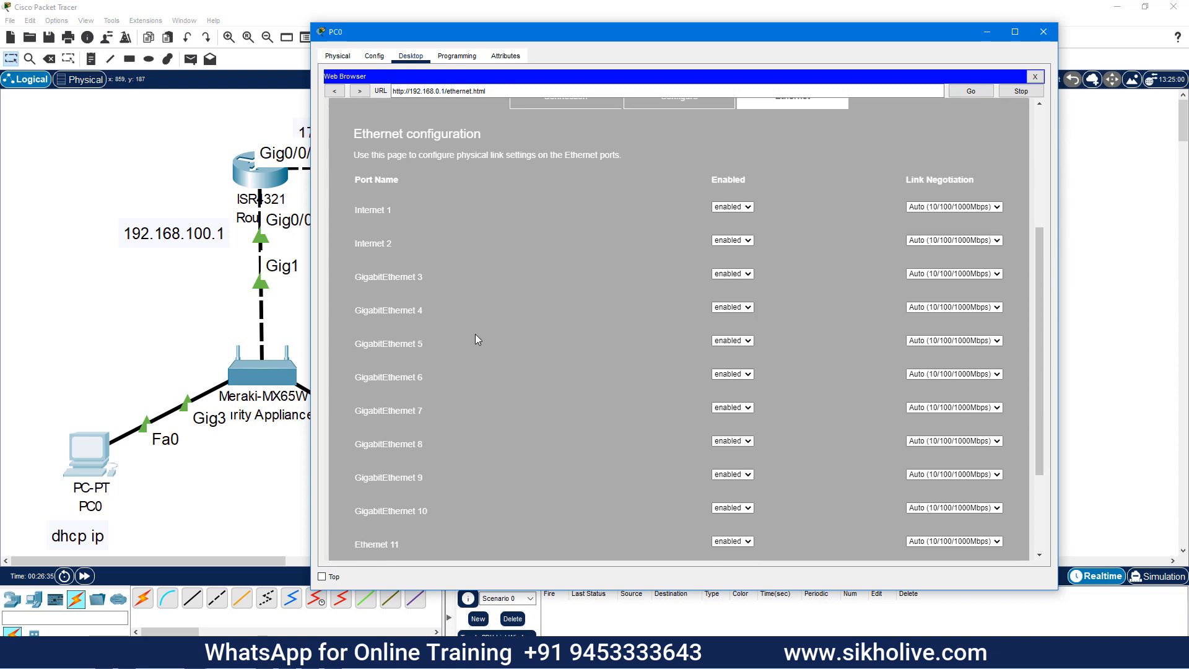
{"action": "left_click", "coordinate": [748, 205]}
{"action": "scroll", "coordinate": [652, 403], "scroll_direction": "down", "scroll_amount": 5}
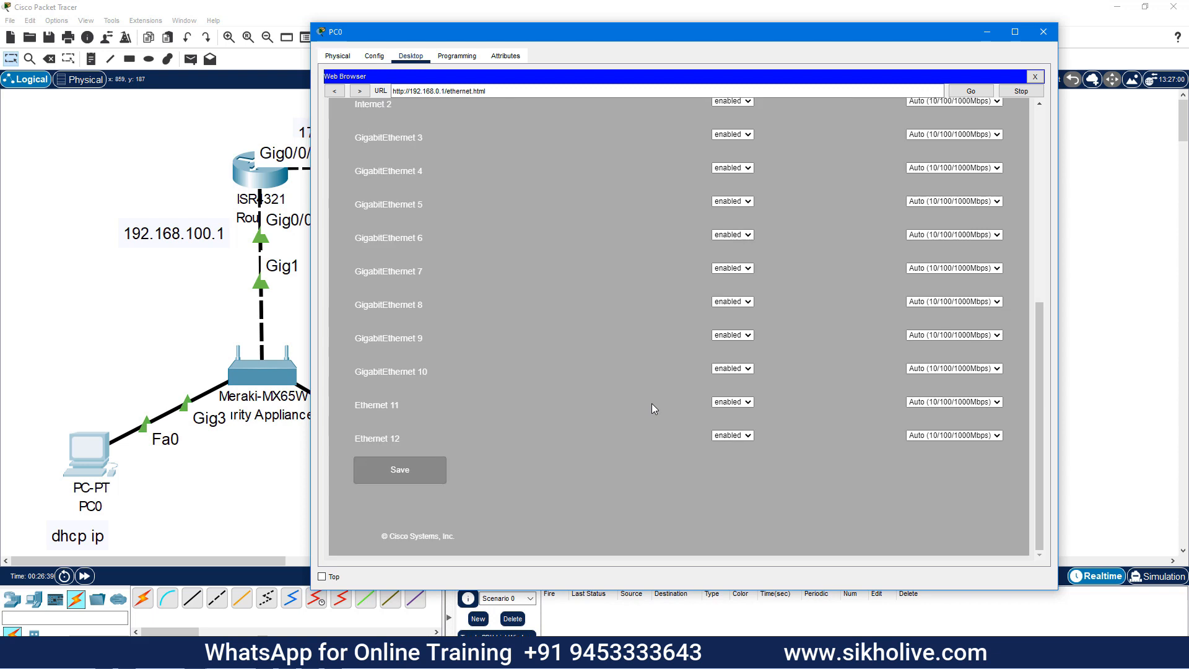
{"action": "scroll", "coordinate": [754, 358], "scroll_direction": "up", "scroll_amount": 5}
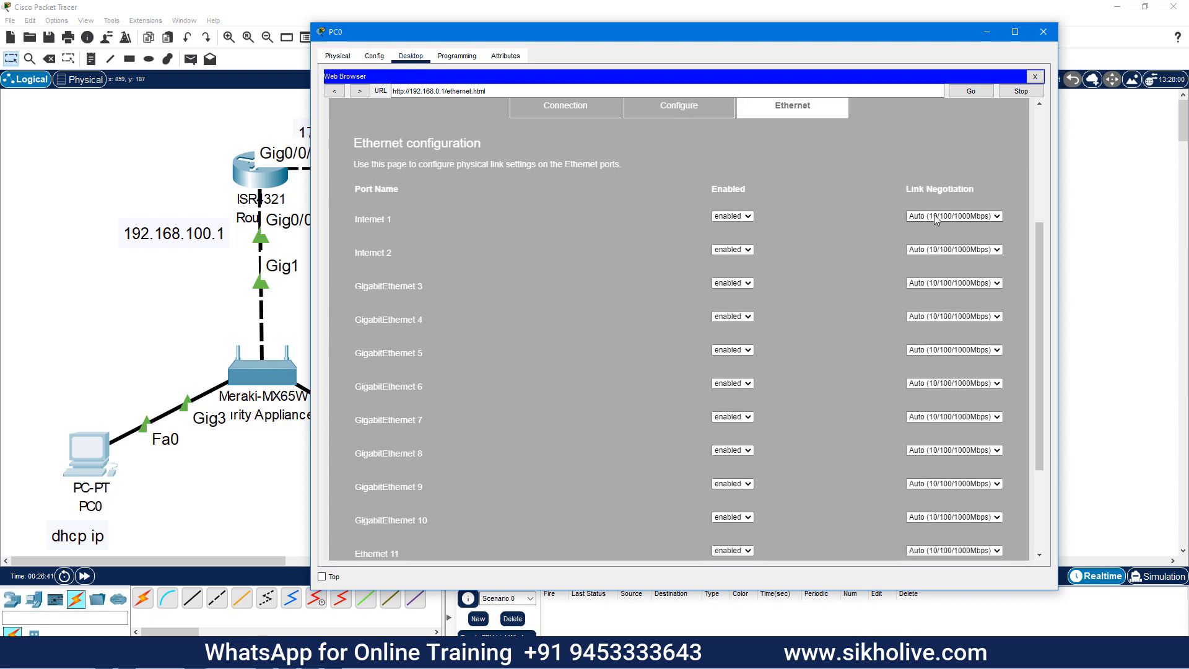
{"action": "left_click", "coordinate": [935, 220]}
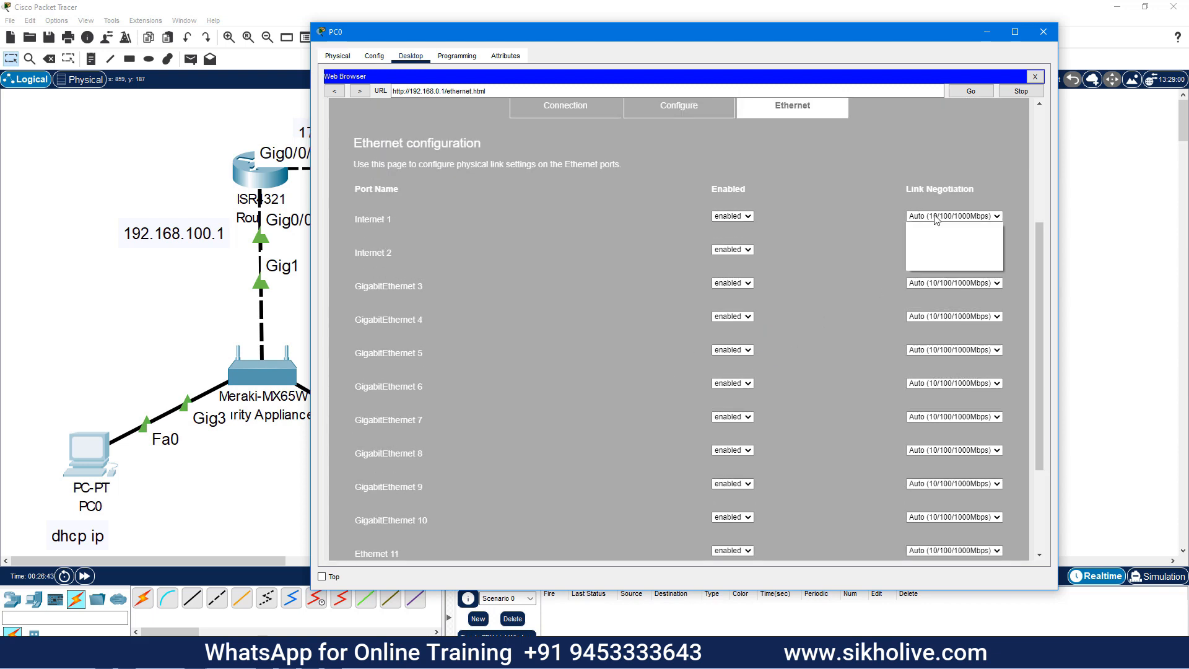
{"action": "left_click", "coordinate": [861, 283]}
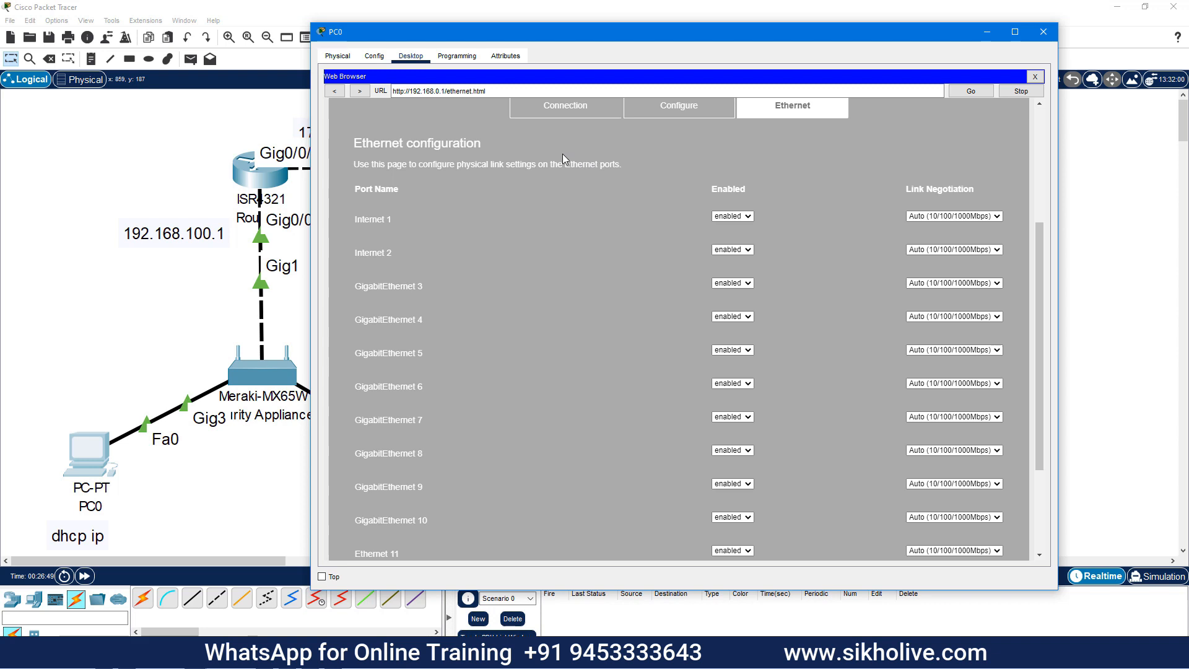
{"action": "left_click", "coordinate": [571, 112]}
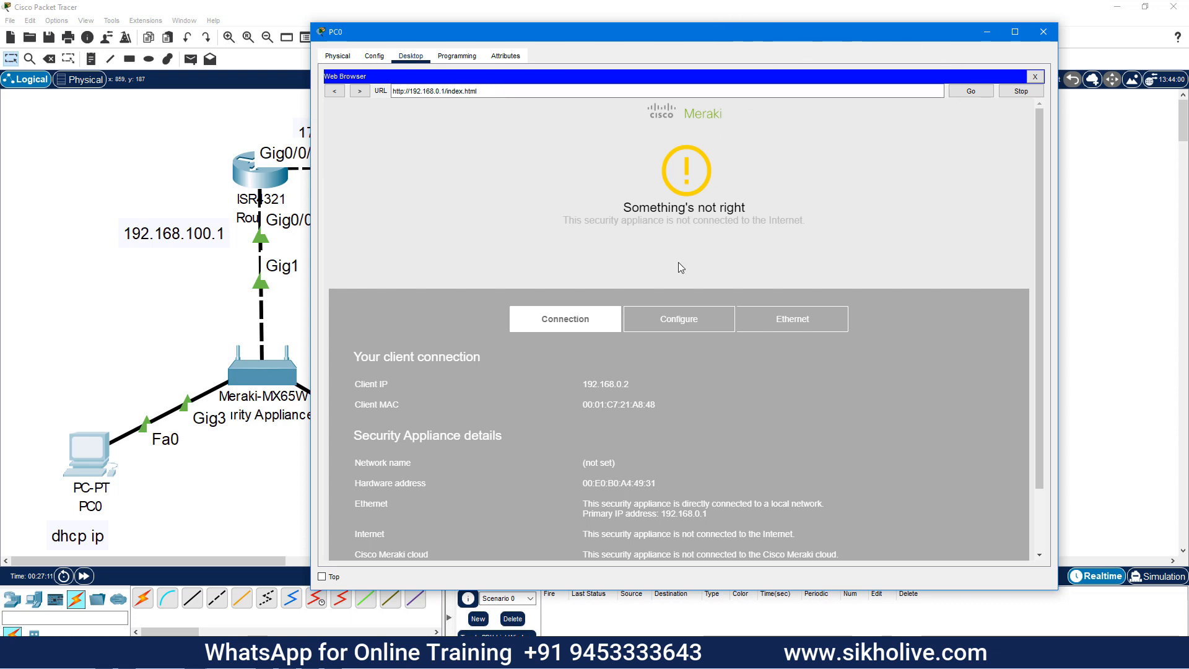
Move and narrow PC0's window to uncover the router and PC1 on the canvas
{"action": "left_click_drag", "start_coordinate": [693, 30], "coordinate": [315, 217]}
{"action": "scroll", "coordinate": [221, 421], "scroll_direction": "down", "scroll_amount": 4}
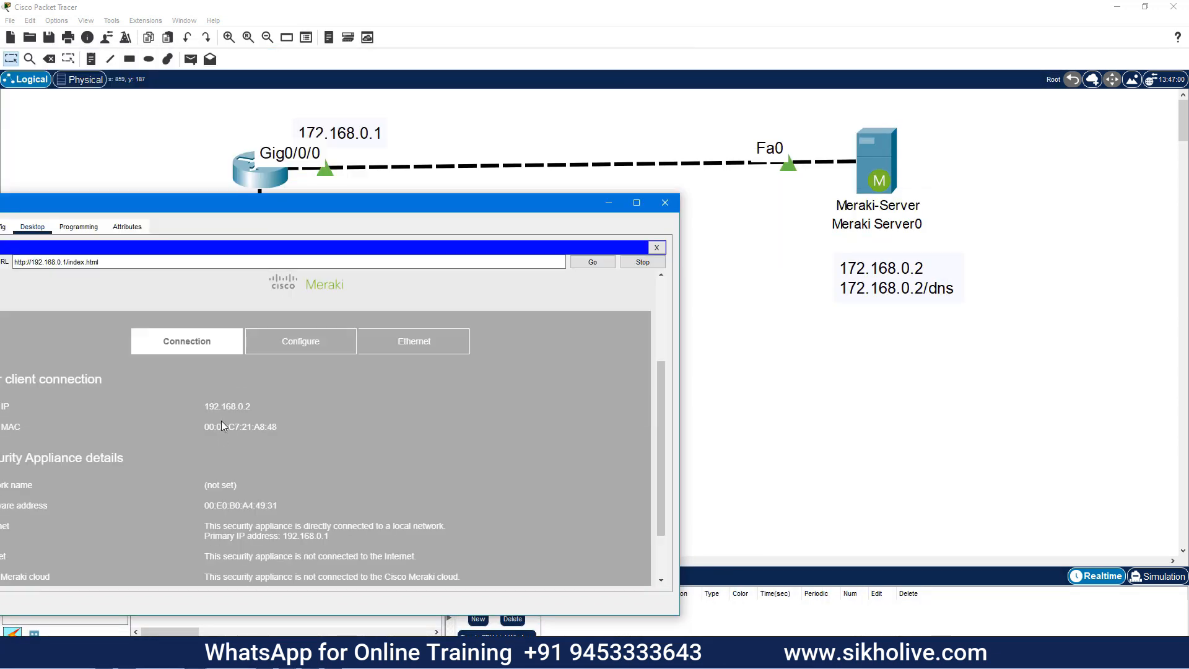
{"action": "left_click_drag", "start_coordinate": [114, 165], "coordinate": [725, 273]}
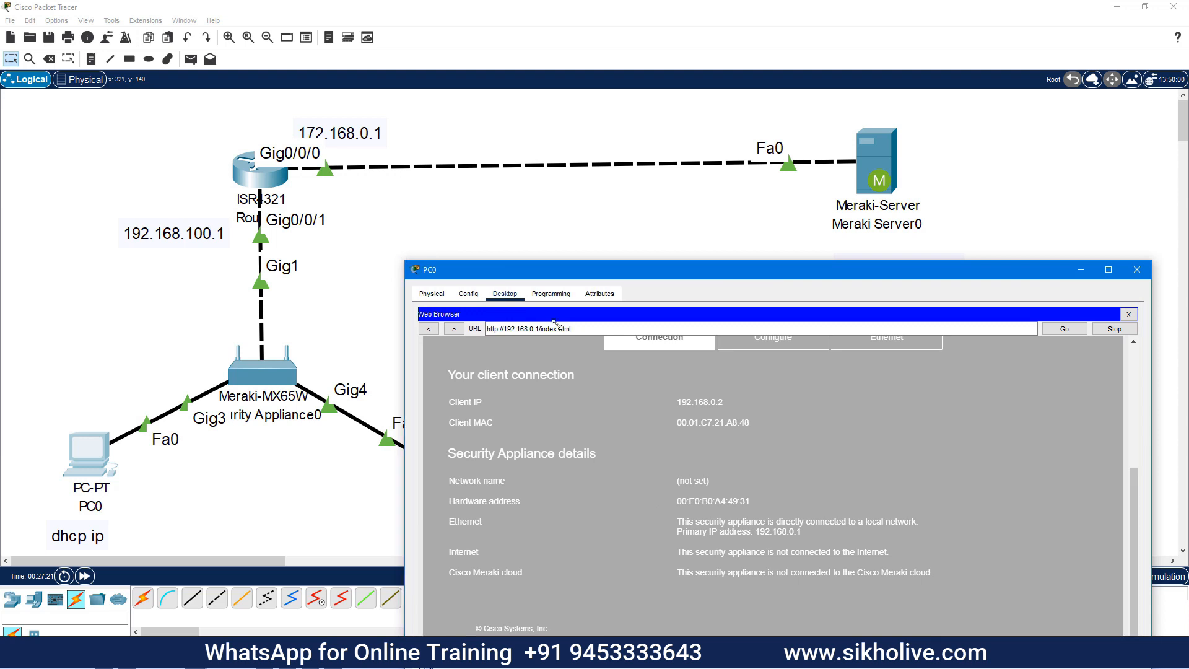
{"action": "left_click_drag", "start_coordinate": [402, 268], "coordinate": [717, 268]}
{"action": "scroll", "coordinate": [861, 518], "scroll_direction": "down", "scroll_amount": 1}
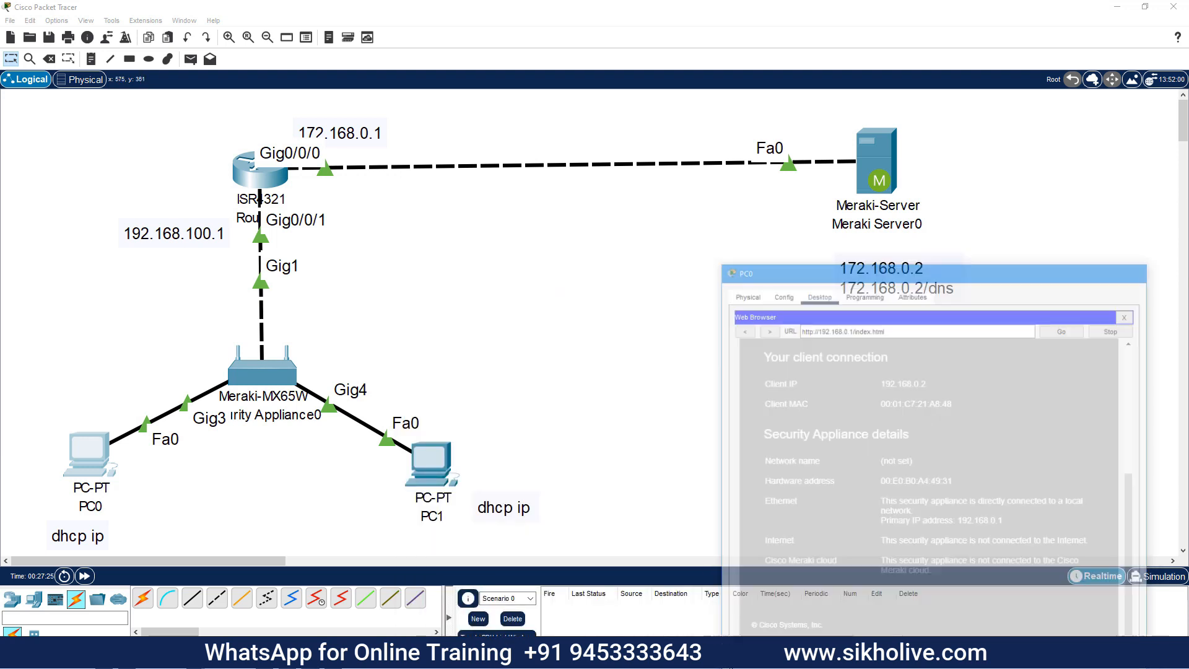
{"action": "left_click_drag", "start_coordinate": [829, 277], "coordinate": [878, 300]}
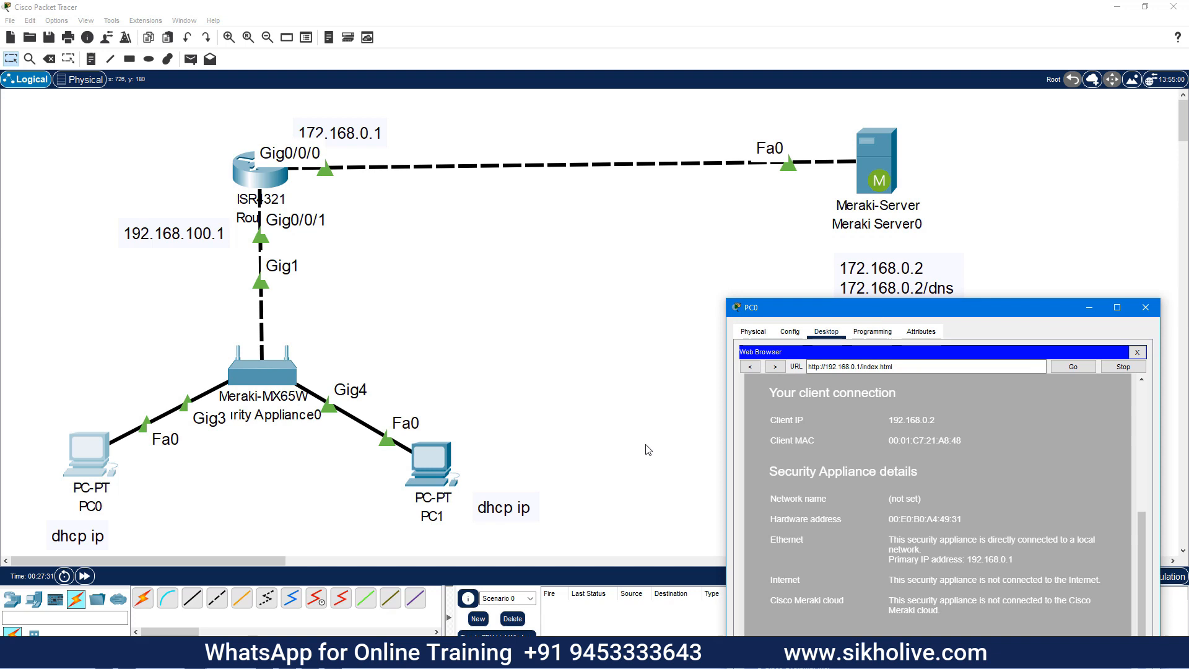
Open PC1's window, position it lower left, and launch its web browser
{"action": "left_click", "coordinate": [427, 458]}
{"action": "left_click_drag", "start_coordinate": [477, 119], "coordinate": [146, 202]}
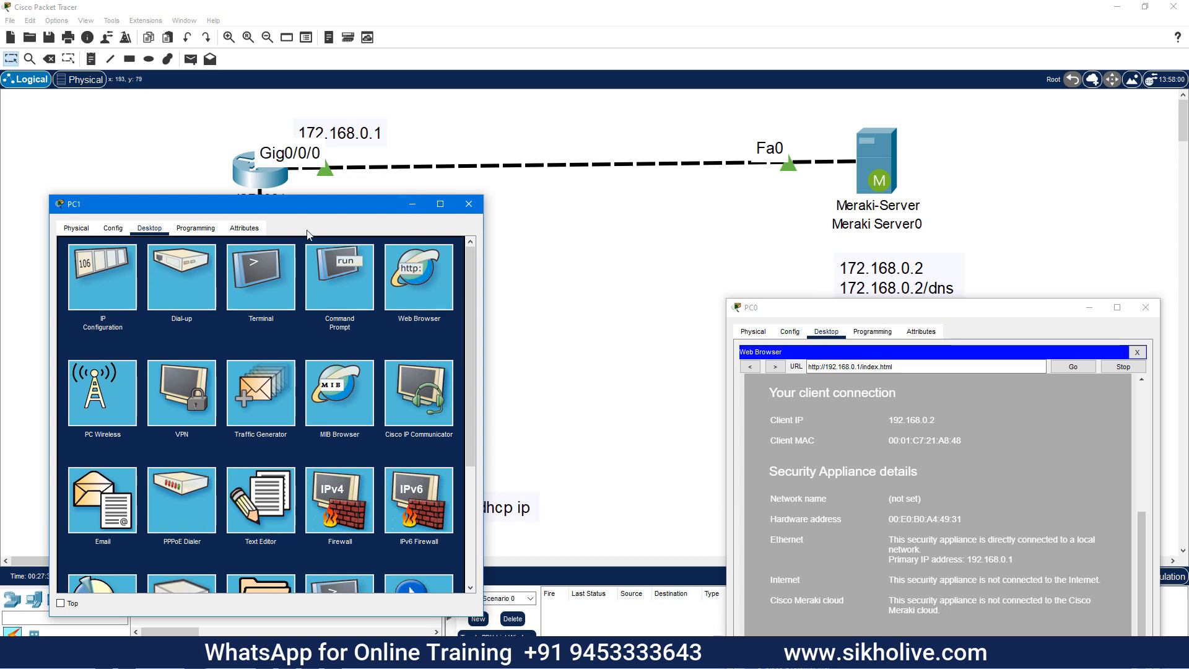
{"action": "mouse_move", "coordinate": [275, 208]}
{"action": "left_mouse_down"}
{"action": "mouse_move", "coordinate": [259, 344]}
{"action": "mouse_move", "coordinate": [295, 157]}
{"action": "mouse_move", "coordinate": [268, 199]}
{"action": "left_mouse_up"}
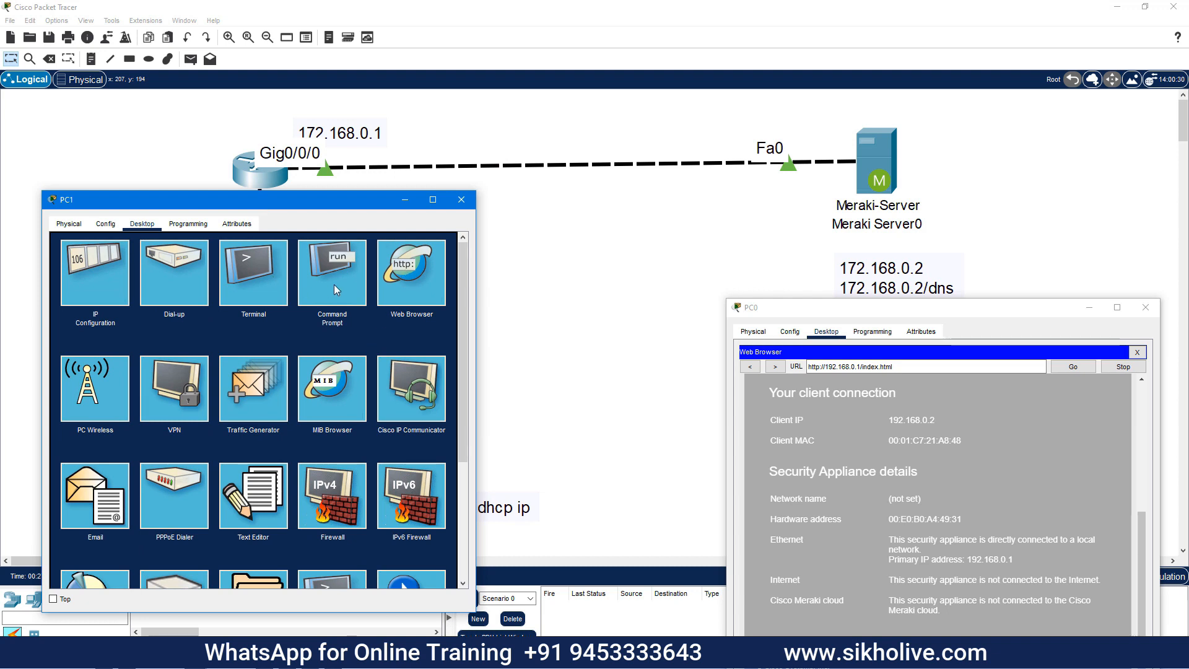
{"action": "left_click", "coordinate": [388, 280]}
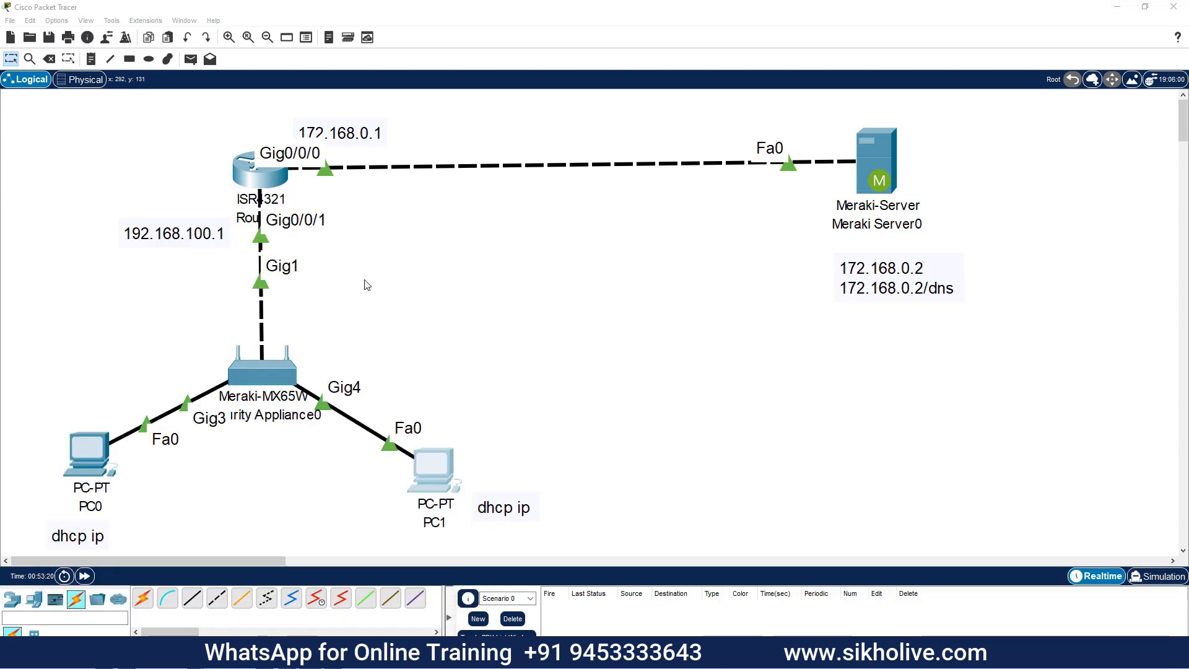
Reopen PC0's Meraki page, view the Internet 1 and Internet 2 uplink settings, then minimize PC0
{"action": "left_click", "coordinate": [99, 444]}
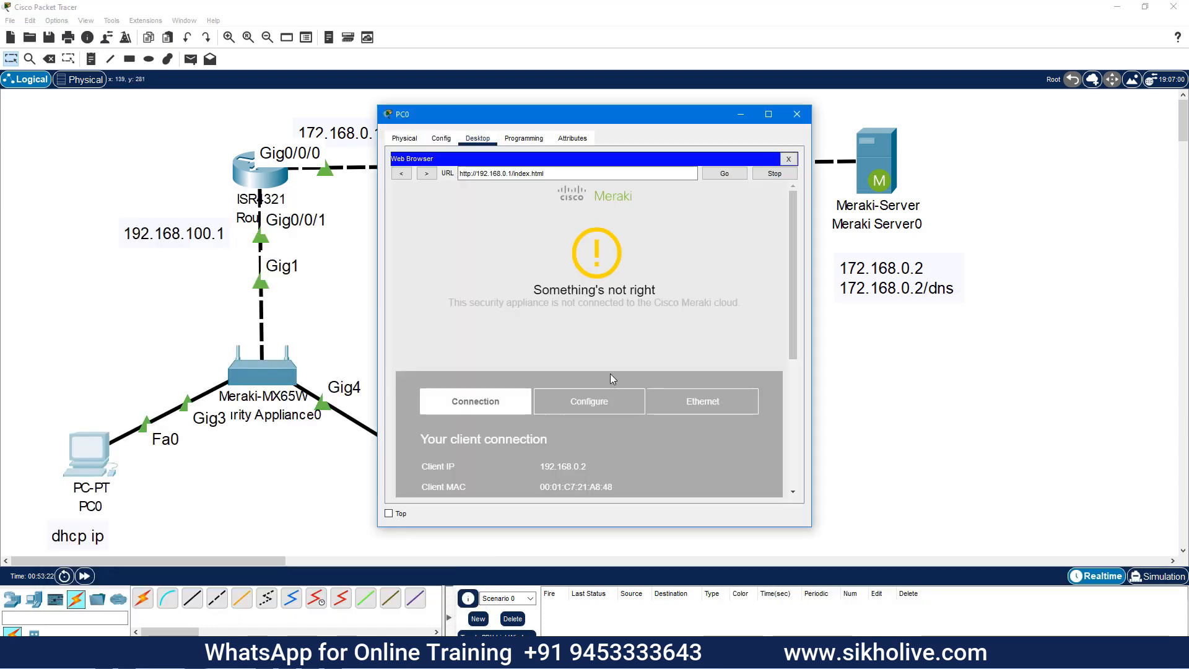
{"action": "scroll", "coordinate": [574, 303], "scroll_direction": "down", "scroll_amount": 3}
{"action": "left_click", "coordinate": [583, 255]}
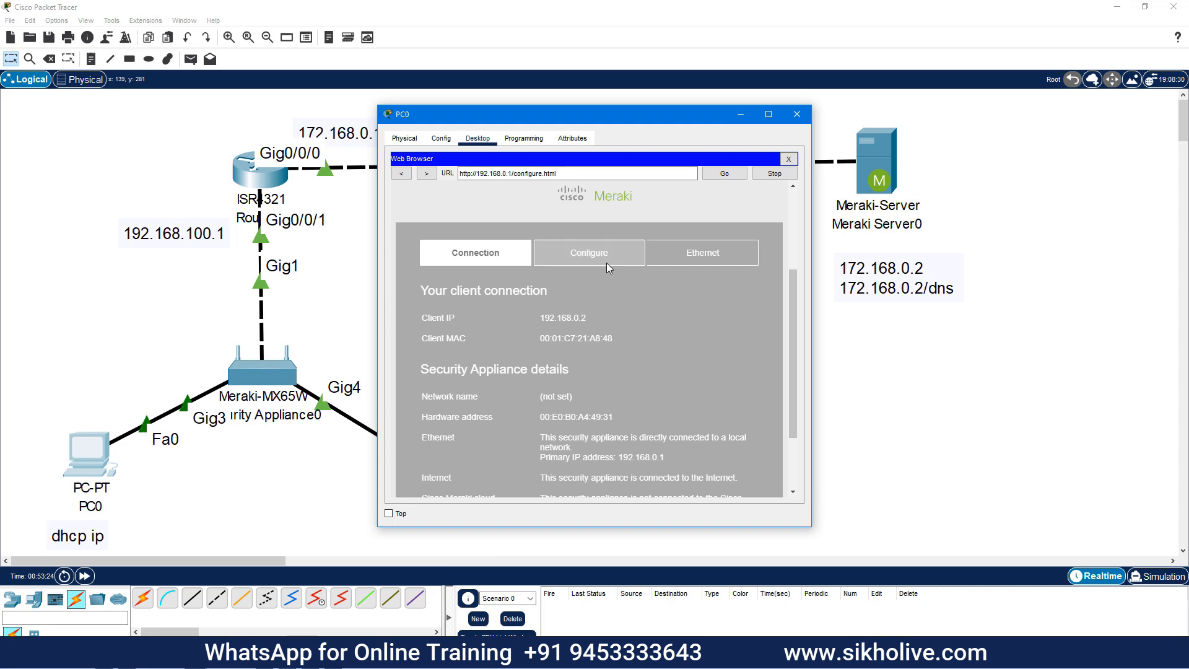
{"action": "left_click", "coordinate": [582, 257]}
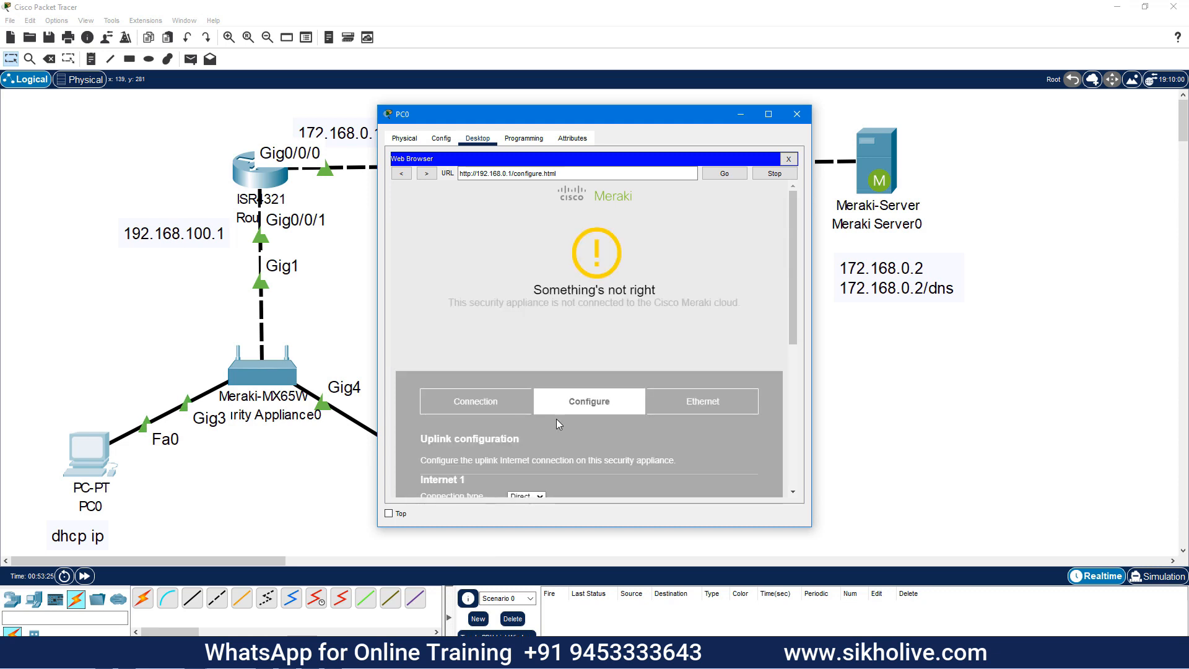
{"action": "scroll", "coordinate": [557, 419], "scroll_direction": "down", "scroll_amount": 3}
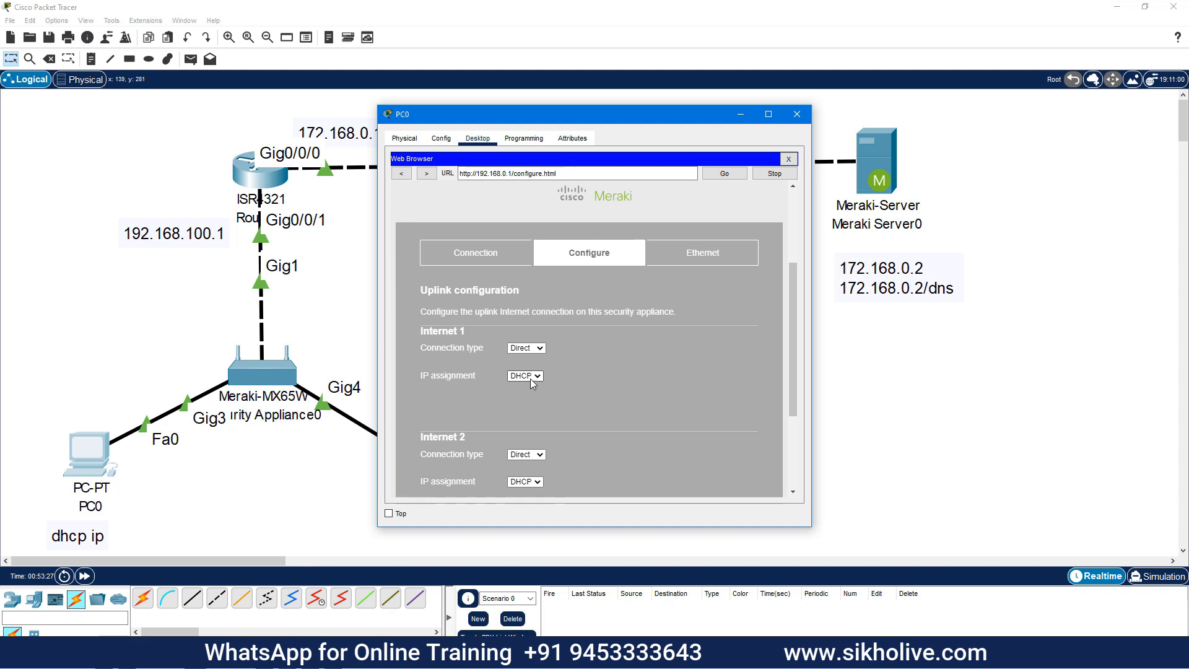
{"action": "left_click", "coordinate": [742, 115]}
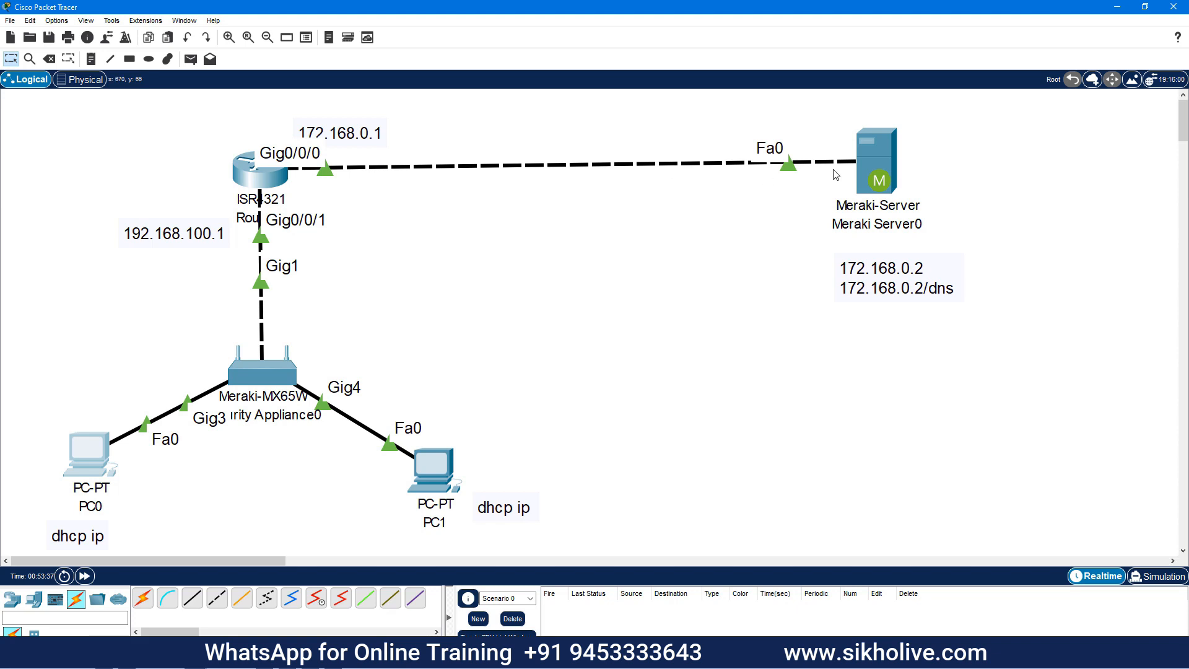
Check Meraki Server0's gateway 172.168.0.1 and FastEthernet0 address 172.168.0.2, then open PC1's desktop
{"action": "left_click", "coordinate": [878, 154]}
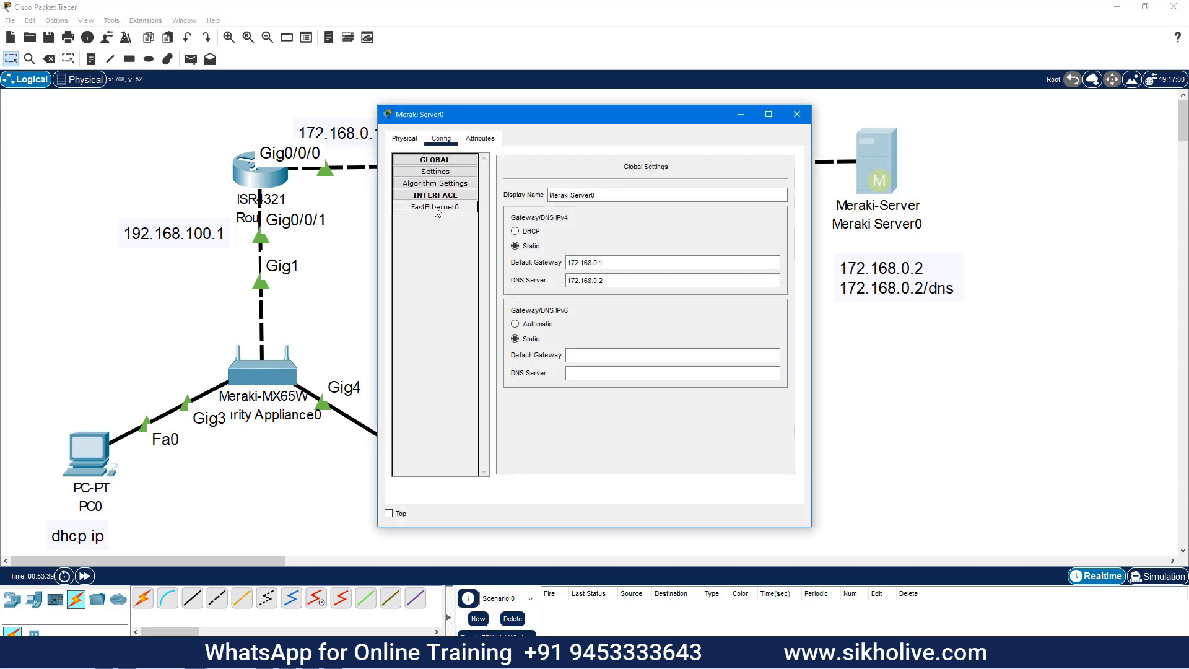
{"action": "double_click", "coordinate": [619, 262]}
{"action": "left_click_drag", "start_coordinate": [623, 278], "coordinate": [551, 266]}
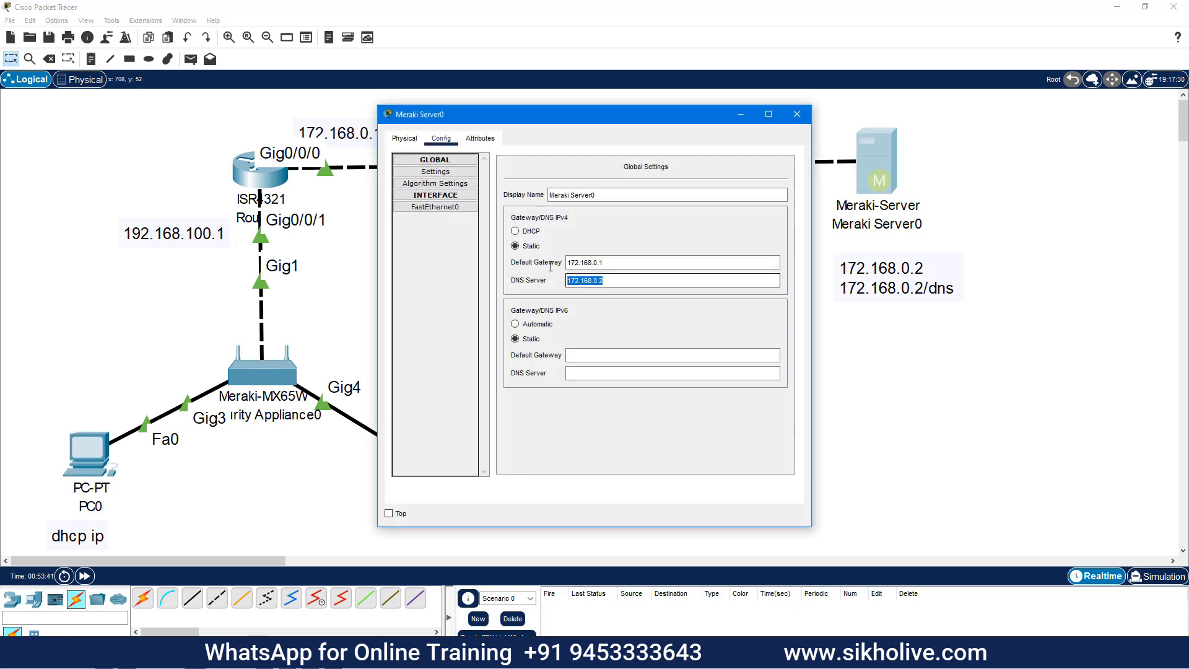
{"action": "left_click", "coordinate": [451, 208]}
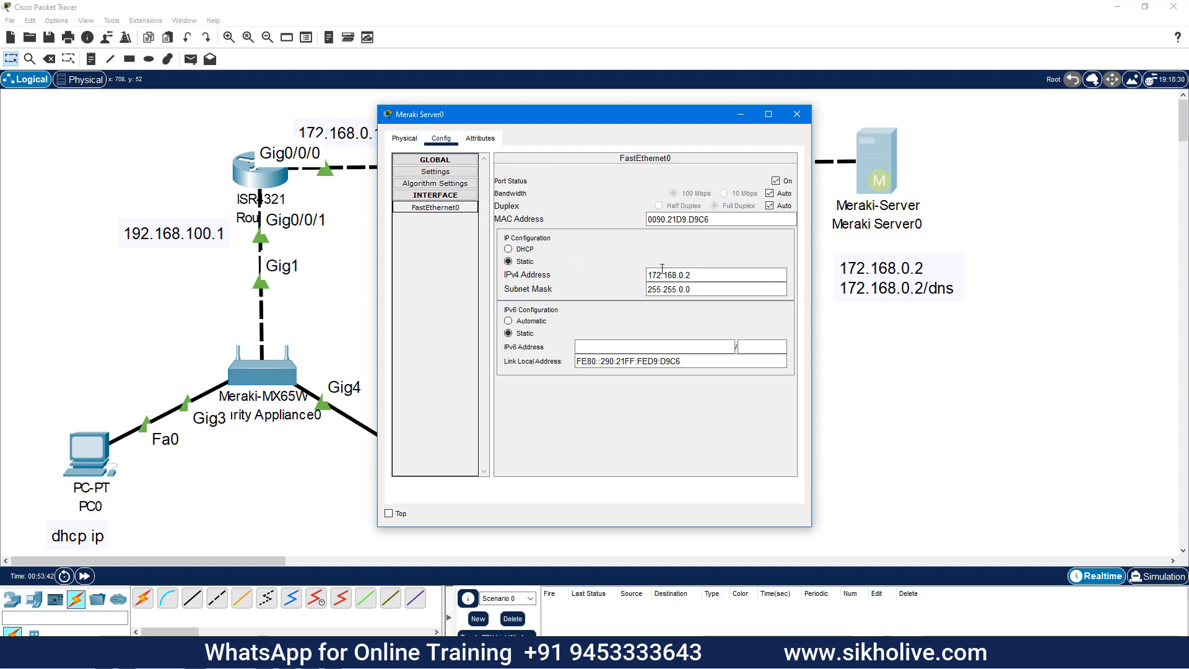
{"action": "left_click_drag", "start_coordinate": [692, 275], "coordinate": [618, 273]}
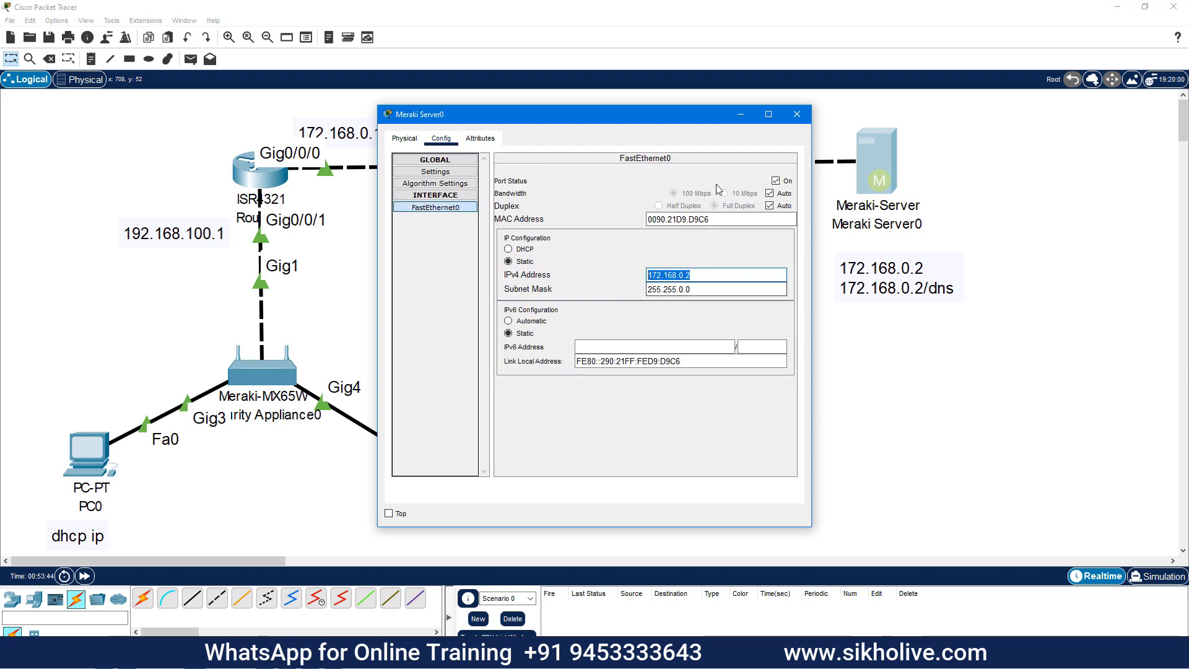
{"action": "left_click", "coordinate": [830, 154]}
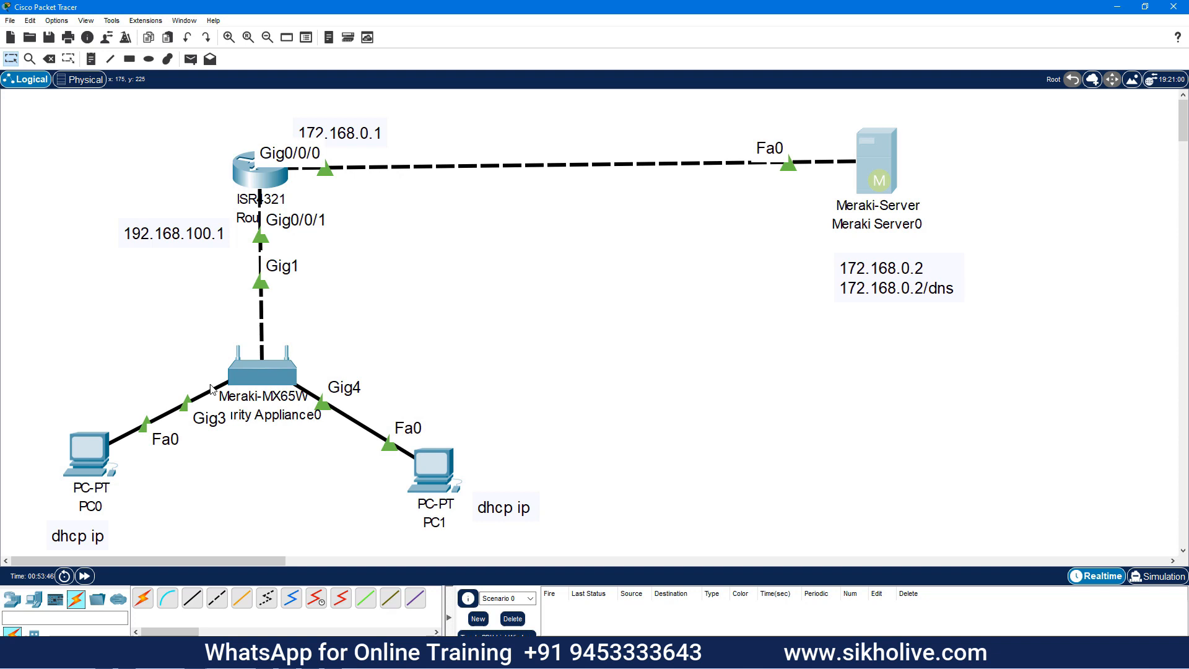
{"action": "left_click", "coordinate": [441, 469]}
{"action": "left_click", "coordinate": [751, 184]}
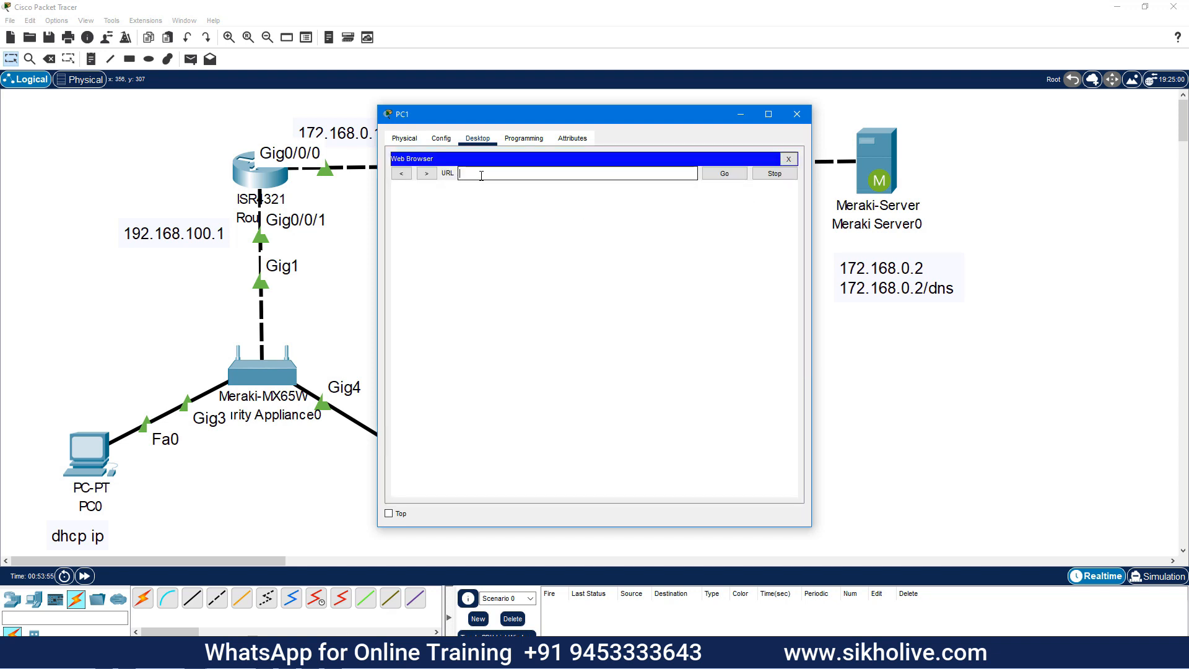
{"action": "type", "text": "https"}
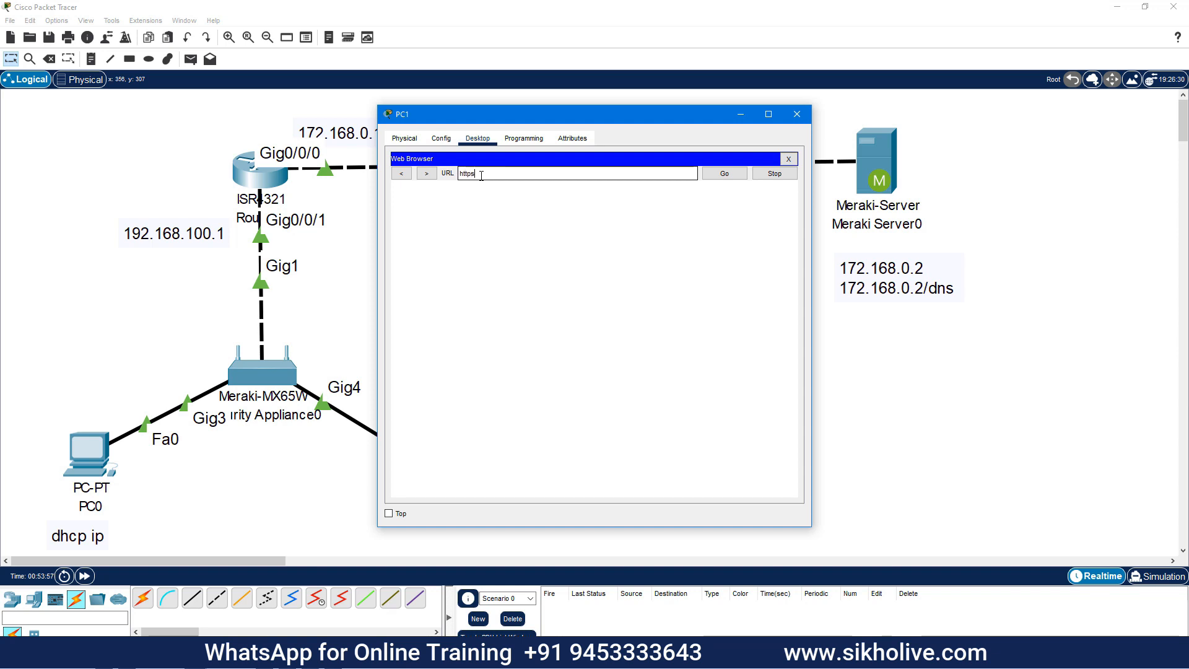
{"action": "type", "text": "://172.168.0.2"}
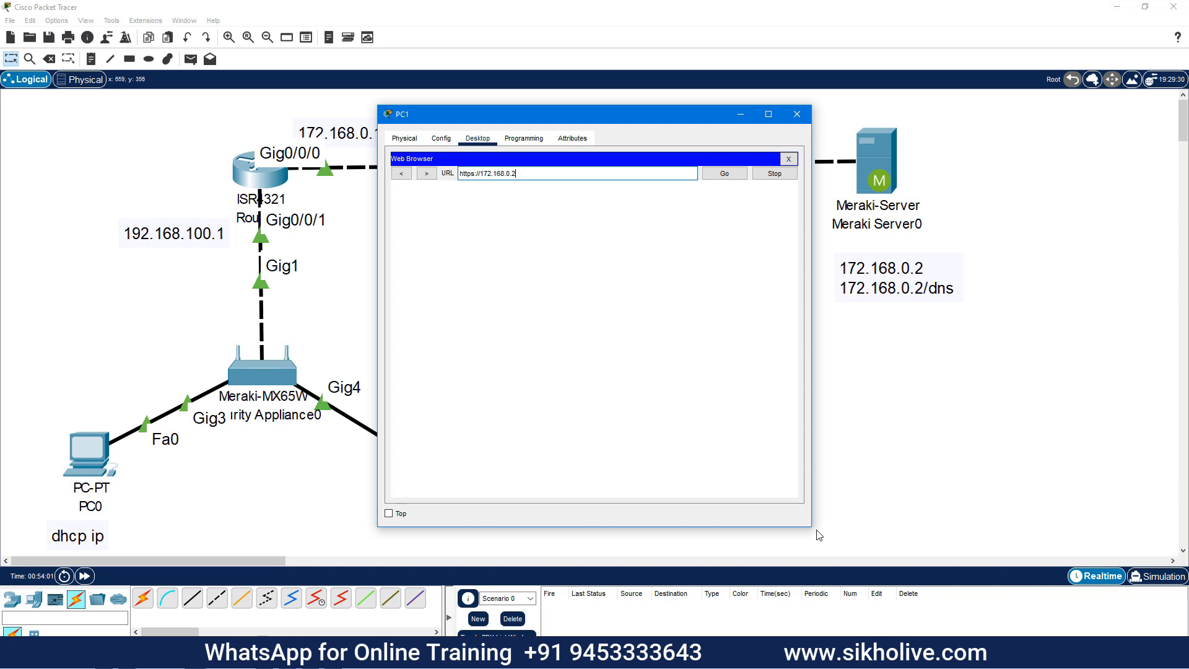
{"action": "left_click_drag", "start_coordinate": [810, 526], "coordinate": [1088, 626]}
{"action": "type", "text": "/dashboard_login"}
{"action": "left_click_drag", "start_coordinate": [671, 122], "coordinate": [733, 93]}
{"action": "key", "text": "Return"}
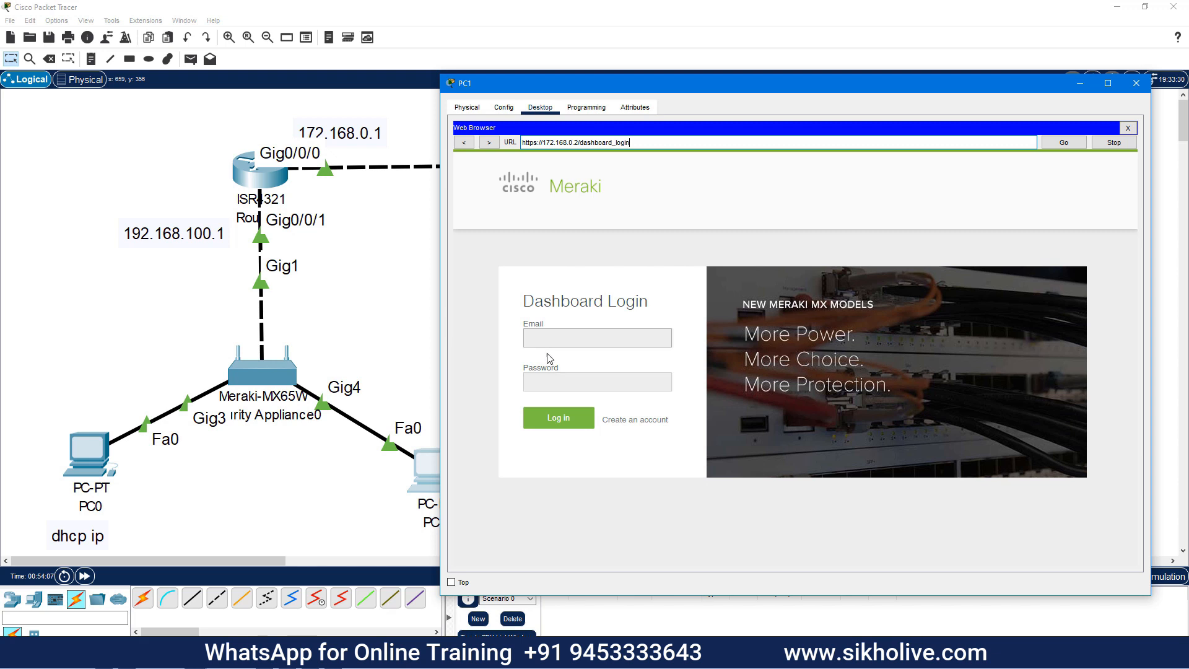
{"action": "left_click", "coordinate": [626, 421]}
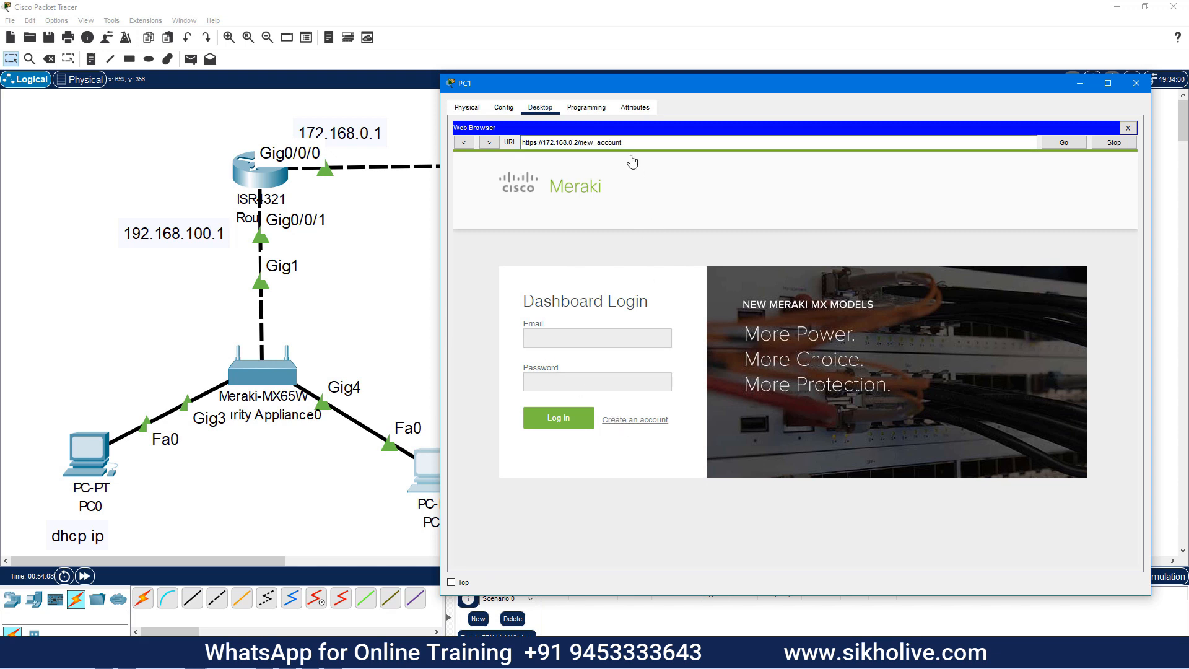
{"action": "left_click_drag", "start_coordinate": [607, 84], "coordinate": [457, 66]}
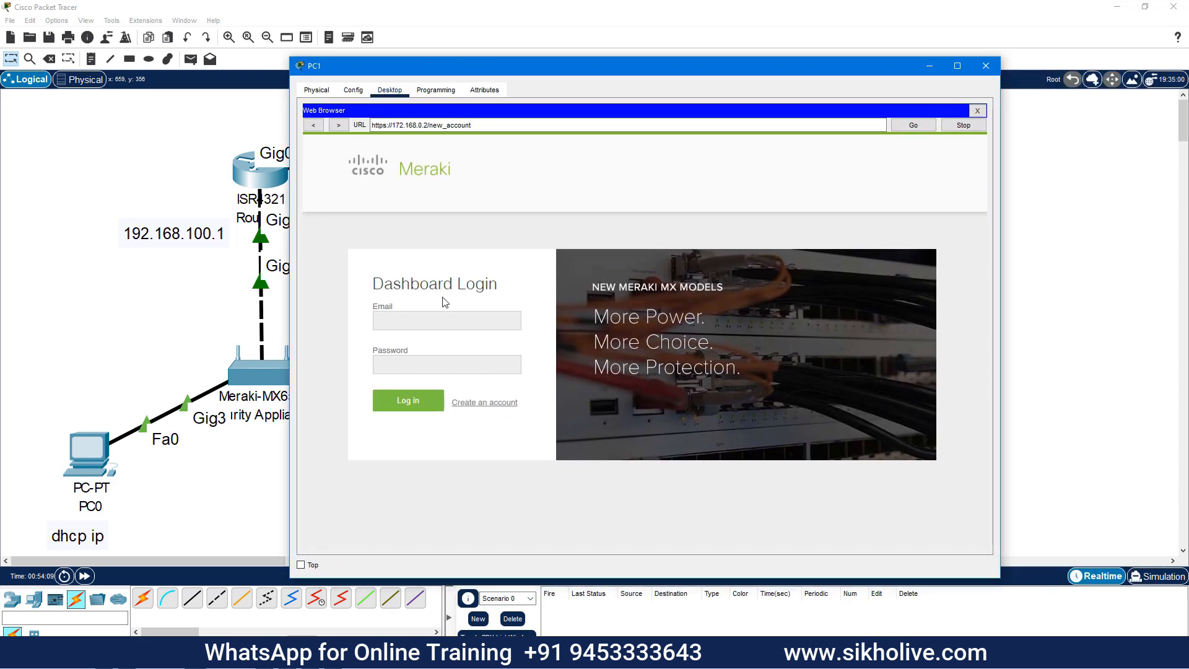
Enter the account e-mail address and the user's full name on the sign-up form
{"action": "left_click", "coordinate": [547, 218]}
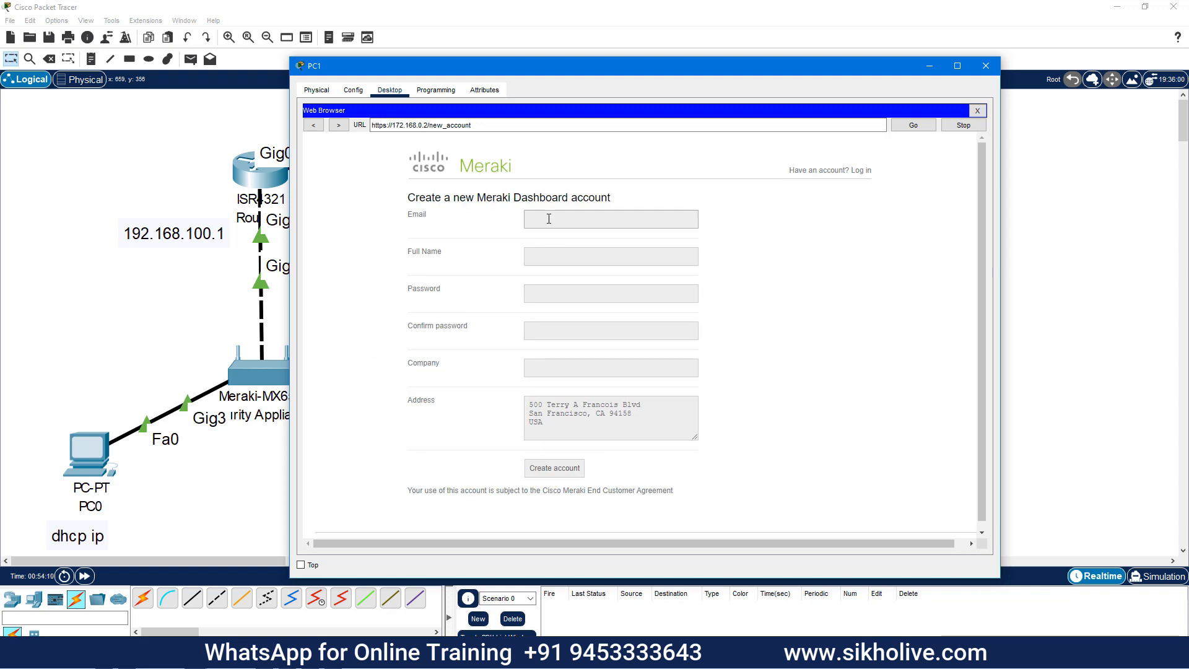
{"action": "key", "text": "Tab"}
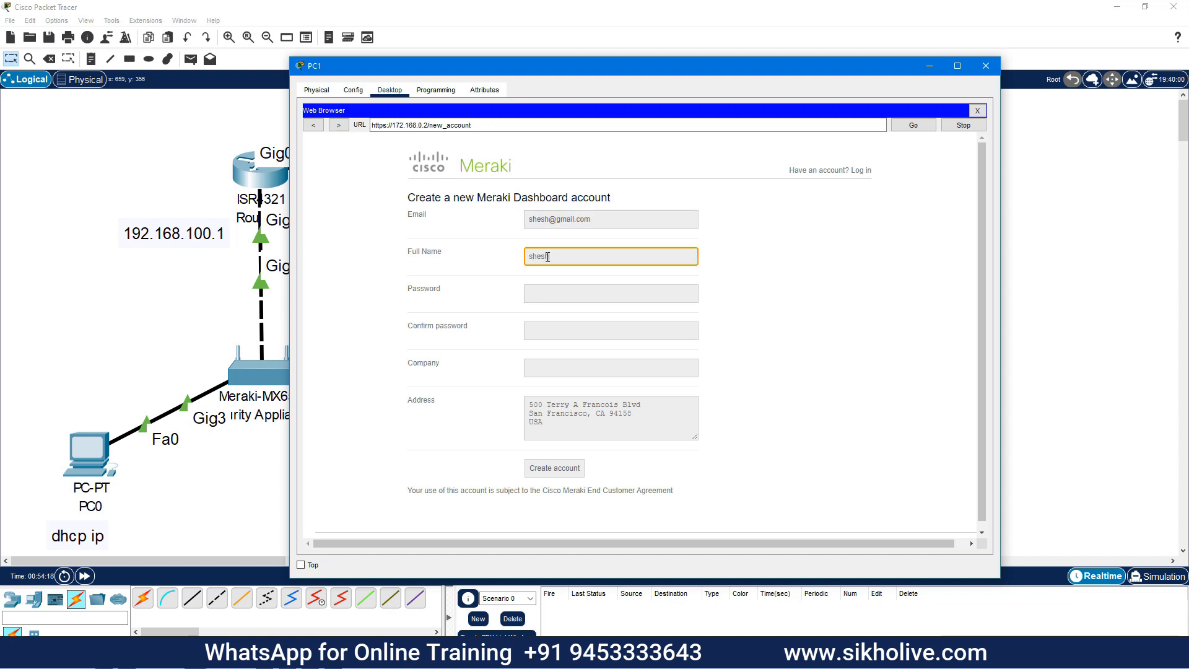
{"action": "key", "text": "BackSpace"}
{"action": "key", "text": "BackSpace"}
{"action": "key", "text": "BackSpace"}
Enter and confirm the password, set Company to 'individual', and submit the new account
{"action": "left_click", "coordinate": [557, 303]}
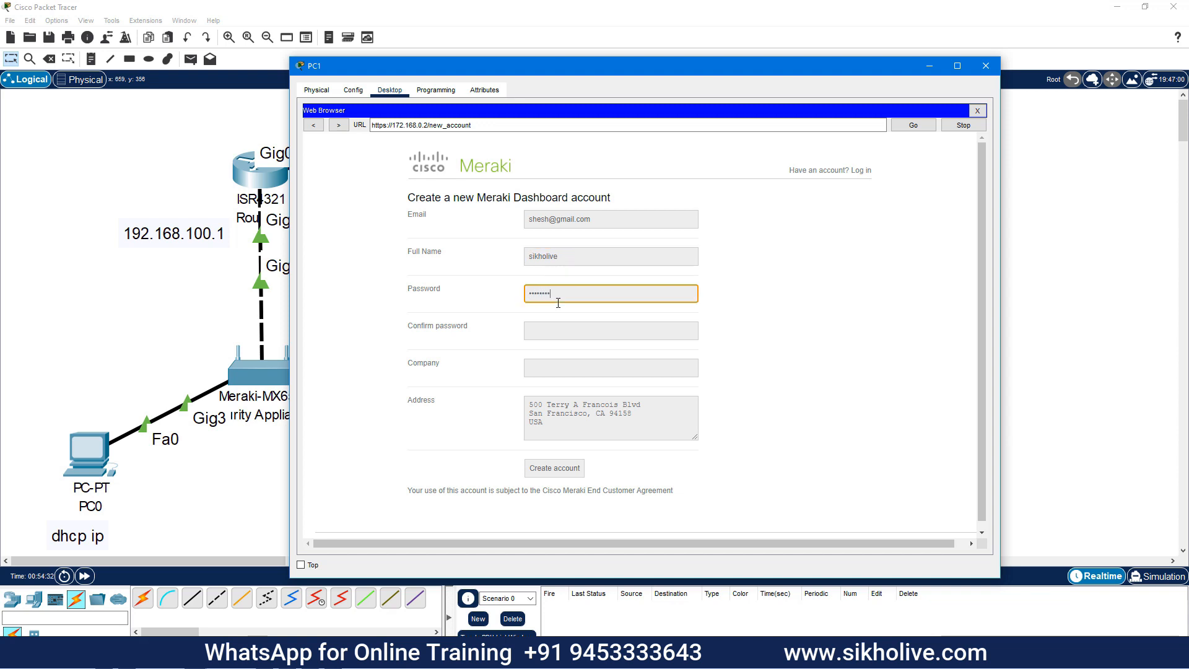
{"action": "key", "text": "Tab"}
{"action": "type", "text": "•••••••"}
{"action": "left_click", "coordinate": [546, 361]}
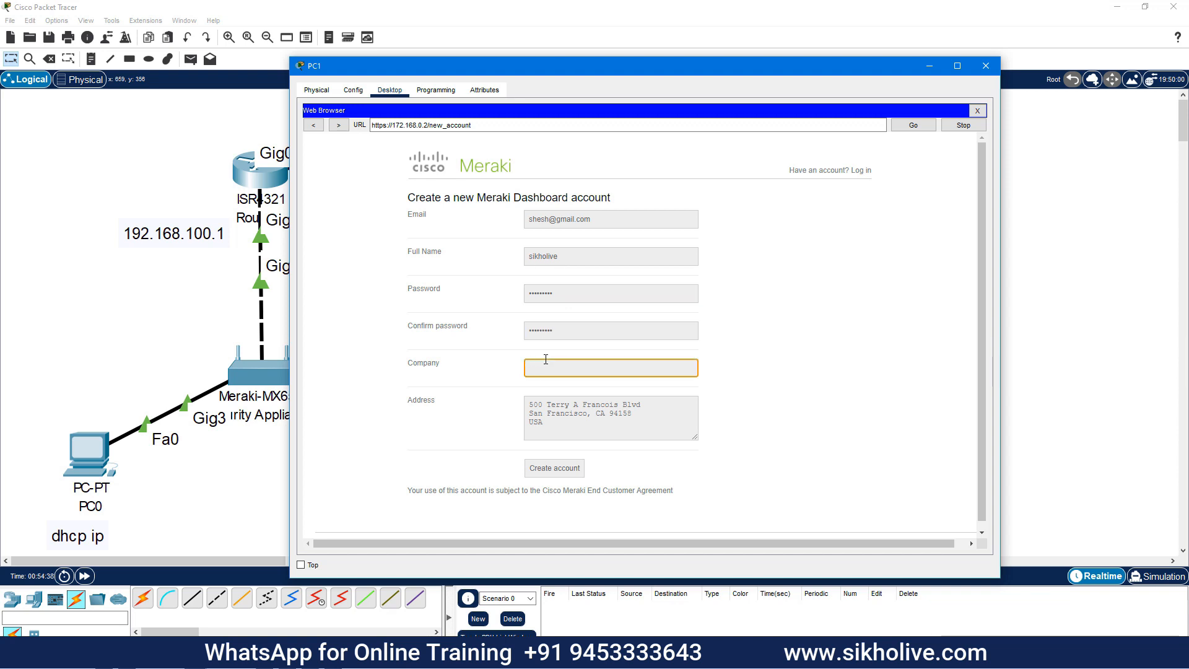
{"action": "type", "text": "individual"}
{"action": "key", "text": "Tab"}
{"action": "left_click", "coordinate": [550, 468]}
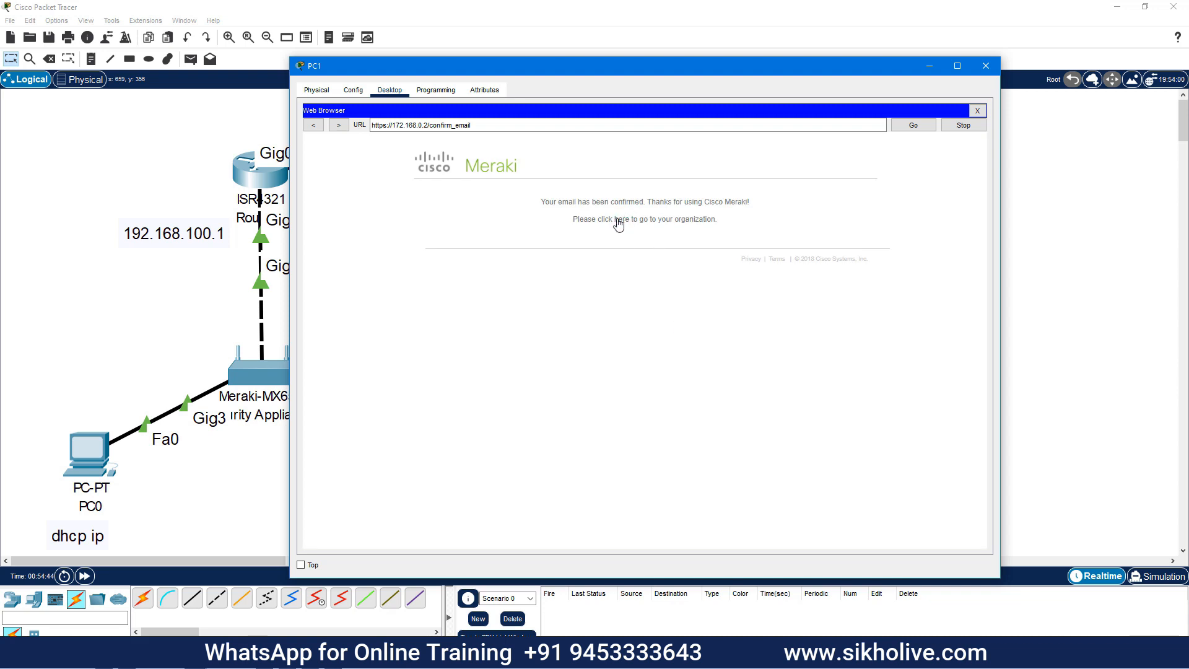
Follow the 'here' link into the new organization and click Next on the Welcome to Meraki Dashboard page
{"action": "left_click", "coordinate": [620, 220]}
{"action": "left_click_drag", "start_coordinate": [548, 63], "coordinate": [702, 291]}
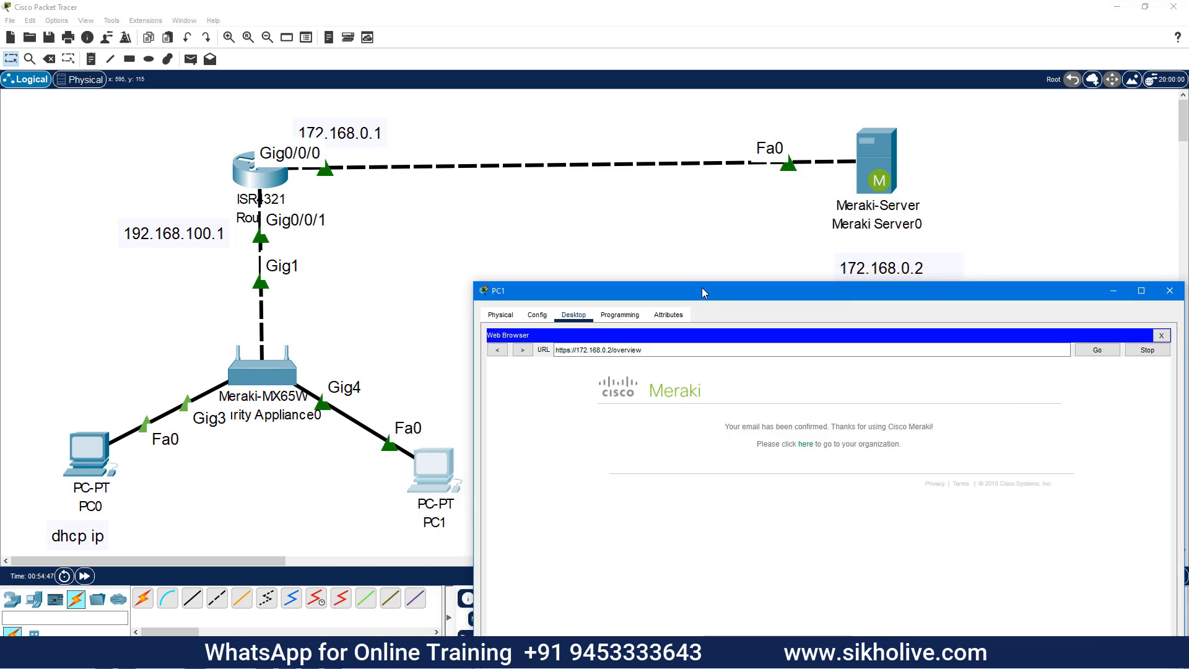
{"action": "left_click_drag", "start_coordinate": [697, 291], "coordinate": [512, 112]}
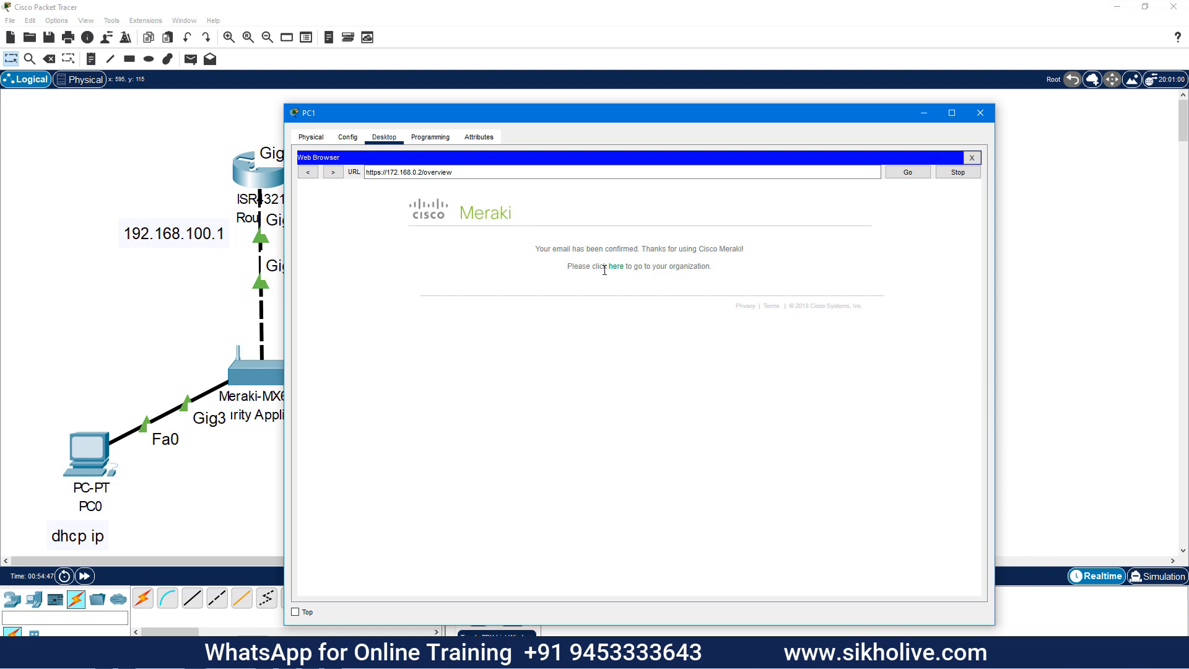
{"action": "left_click_drag", "start_coordinate": [482, 116], "coordinate": [561, 103]}
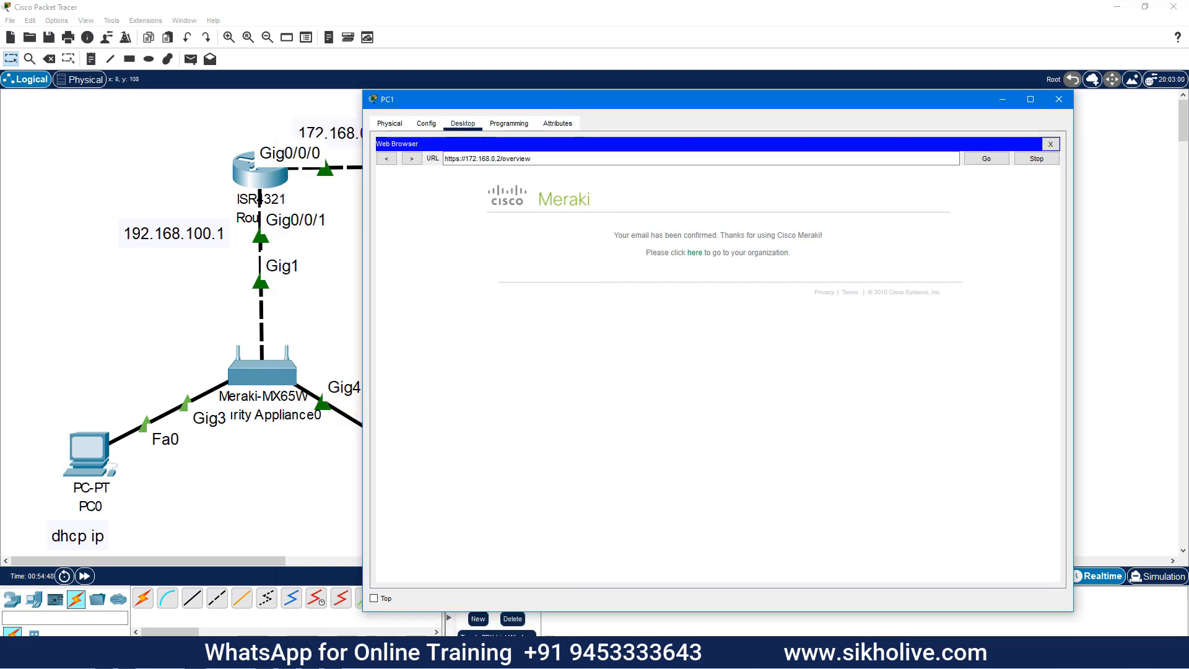
{"action": "left_click", "coordinate": [694, 253]}
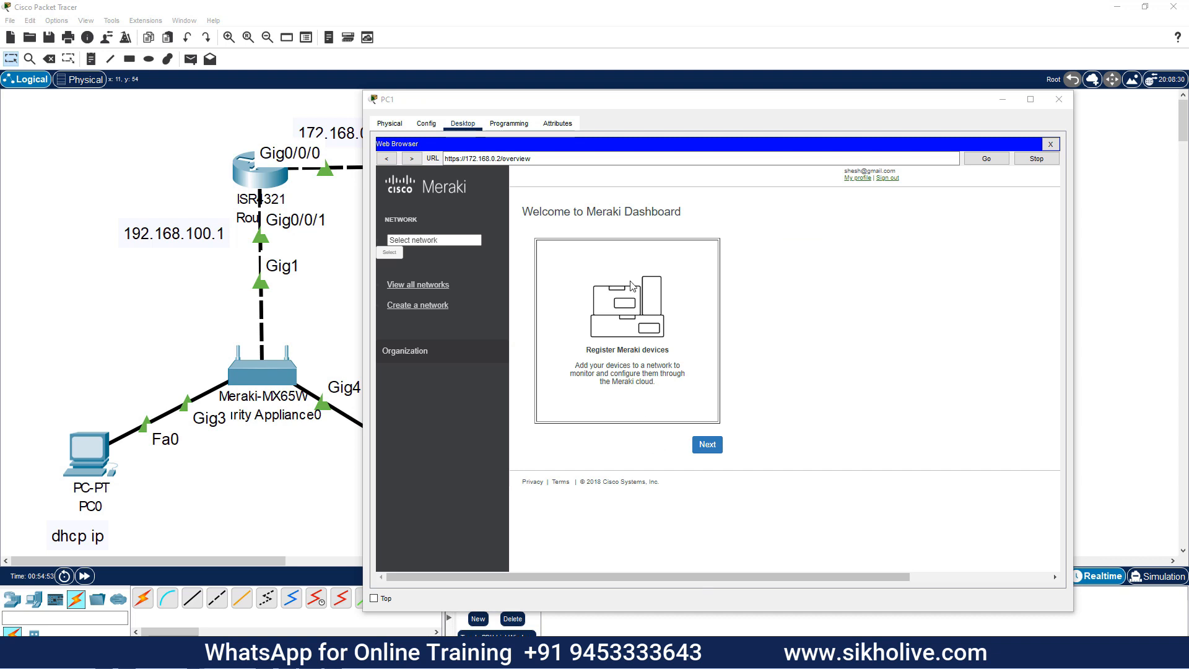
{"action": "left_click_drag", "start_coordinate": [627, 100], "coordinate": [618, 68]}
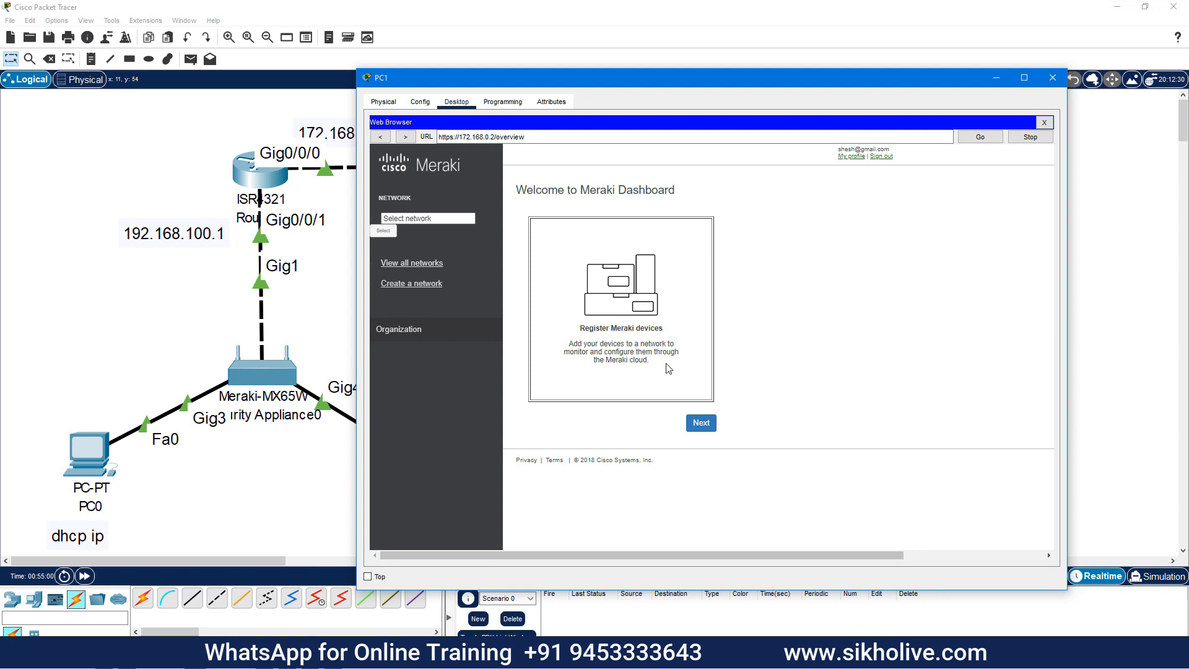
{"action": "left_click", "coordinate": [706, 431]}
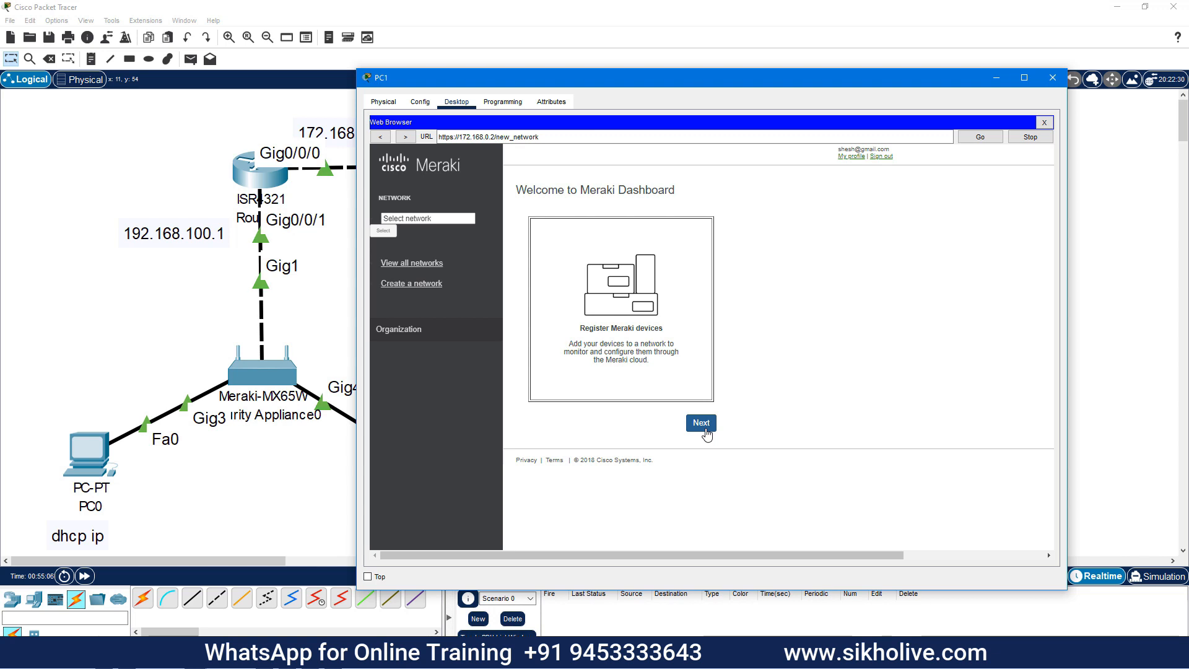
Create Security appliance network 'network1' and show it with 0 devices in the all-networks Dash Board
{"action": "left_click", "coordinate": [590, 321]}
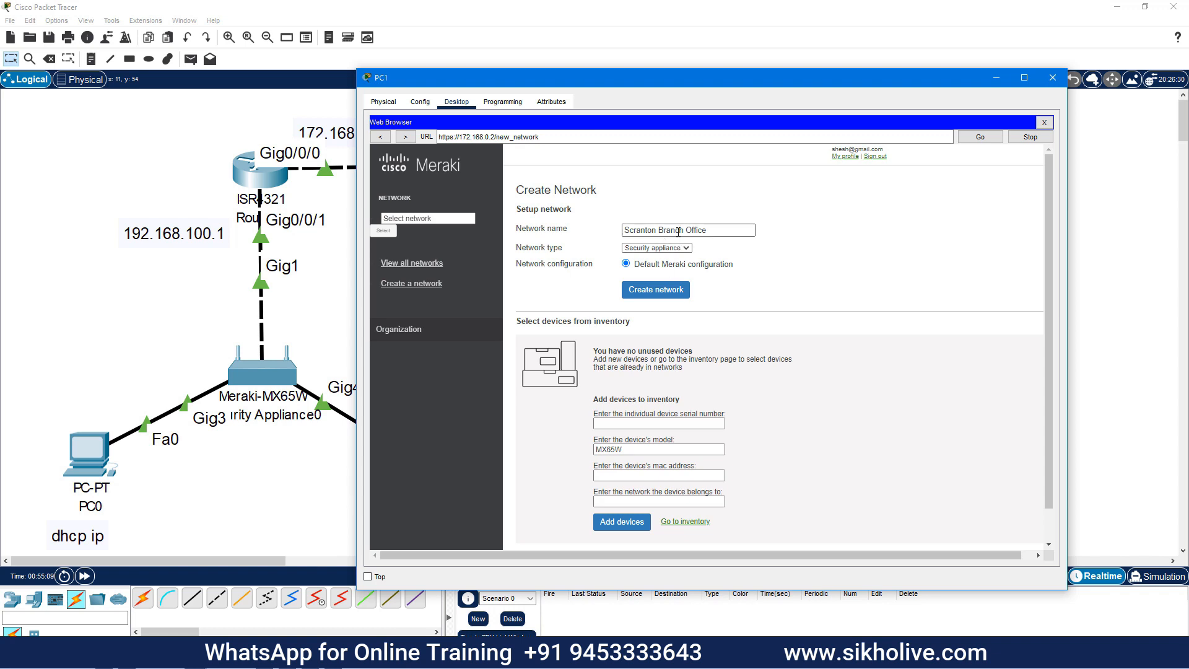
{"action": "left_click_drag", "start_coordinate": [716, 228], "coordinate": [619, 239]}
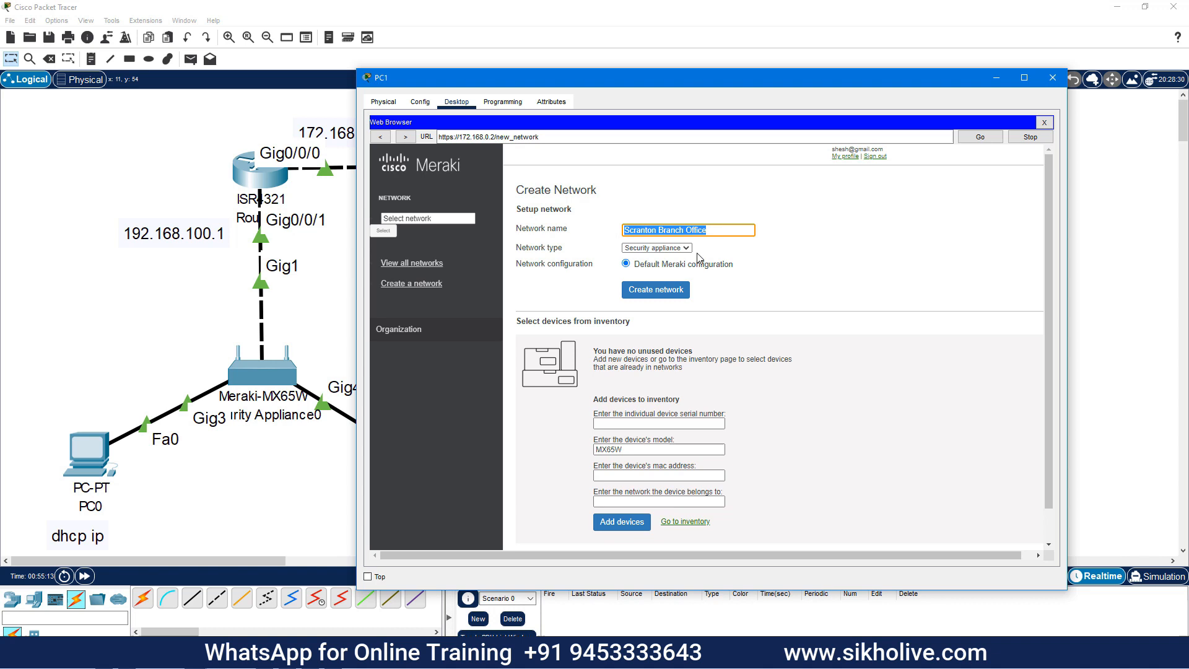
{"action": "type", "text": "network1"}
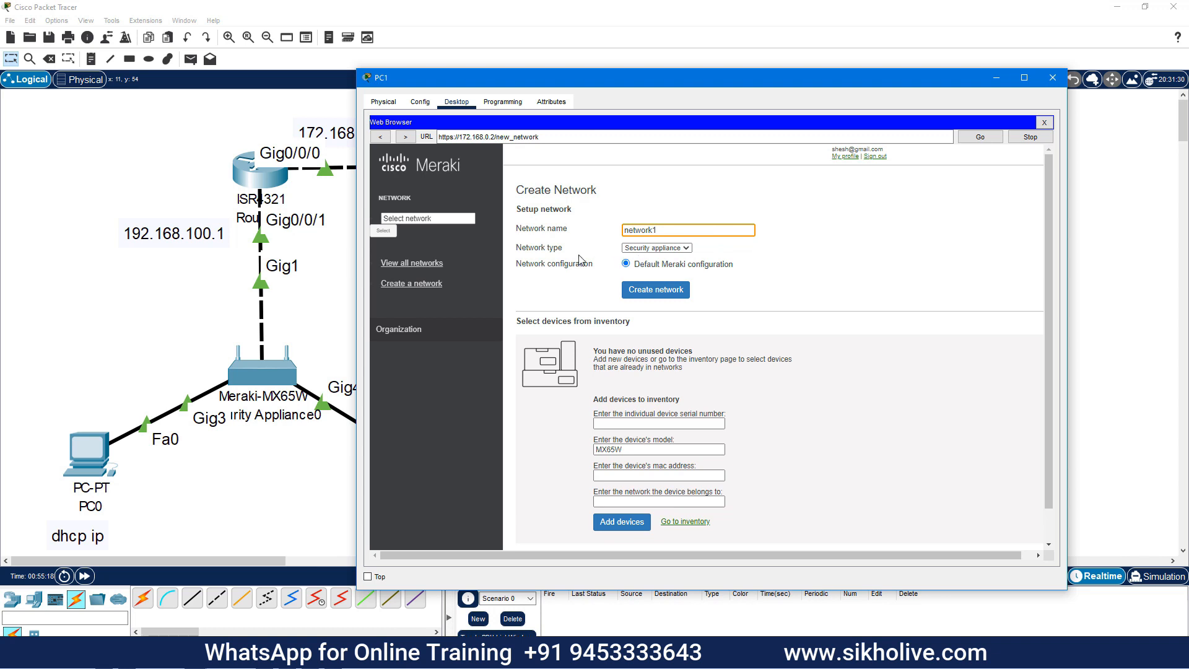
{"action": "left_click", "coordinate": [667, 248]}
{"action": "left_click", "coordinate": [724, 265]}
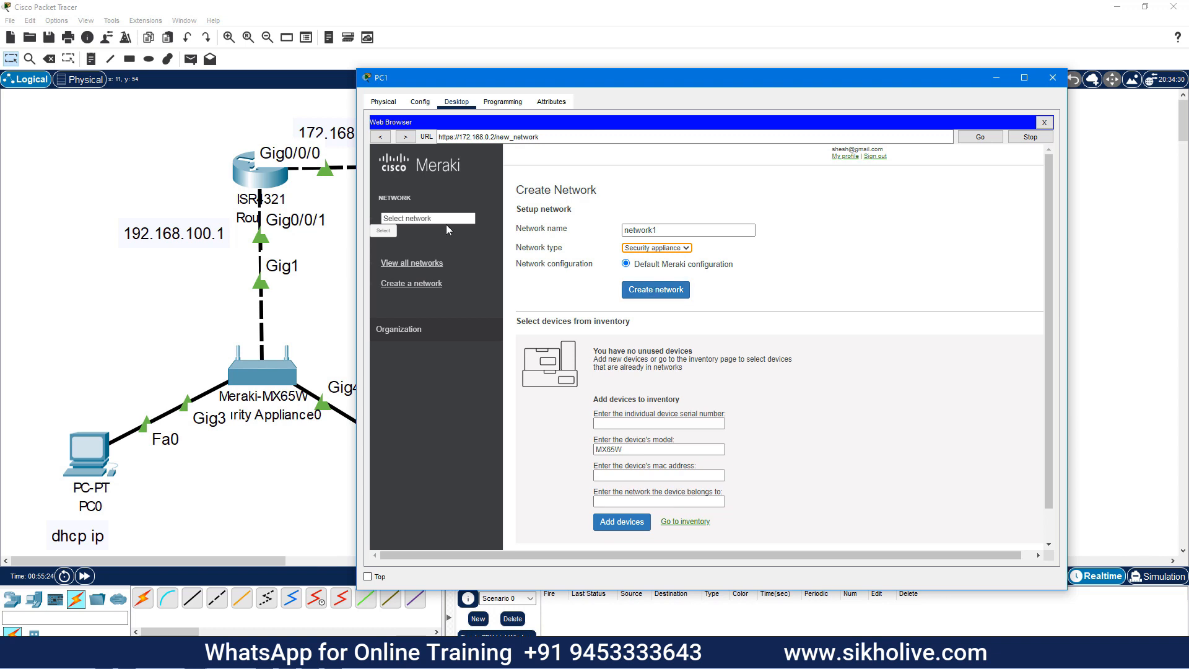
{"action": "left_click", "coordinate": [654, 294]}
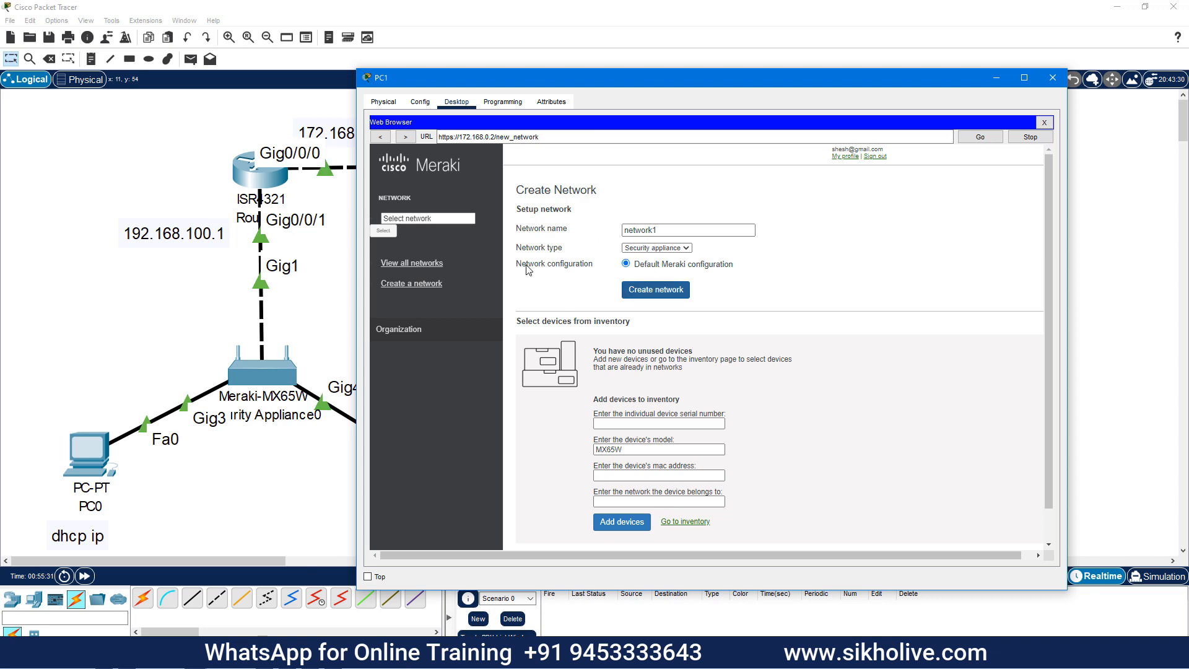
{"action": "left_click", "coordinate": [398, 265]}
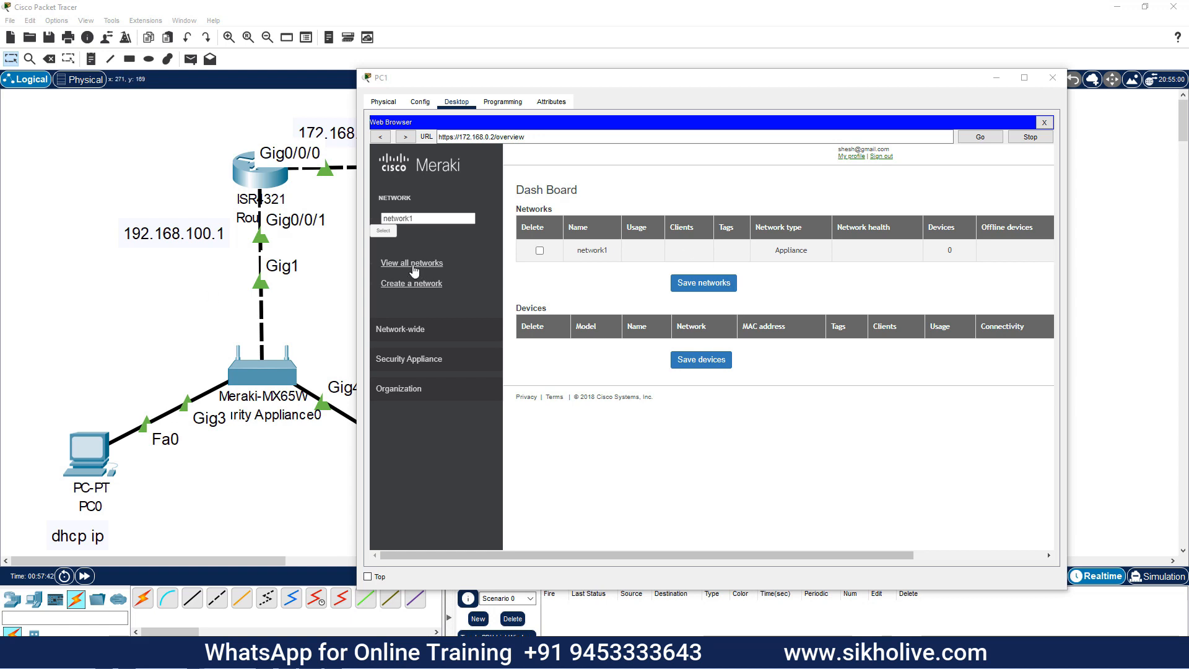
Paste the appliance's serial number into the add-device form's serial field
{"action": "left_click", "coordinate": [384, 231]}
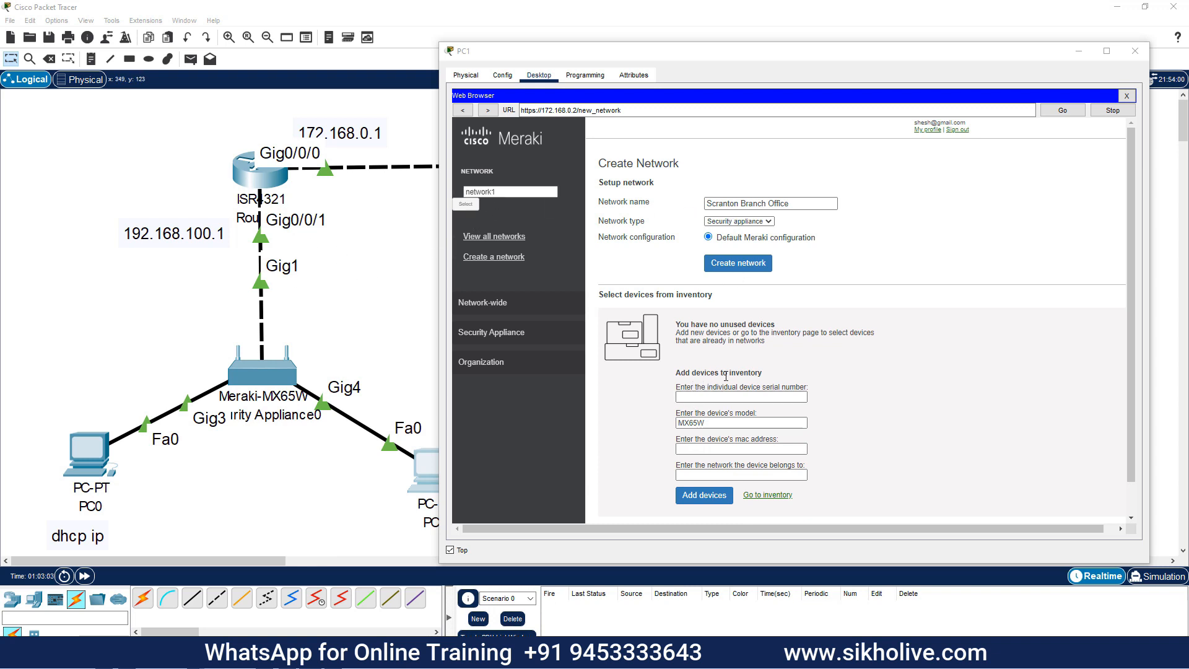
{"action": "left_click", "coordinate": [717, 395]}
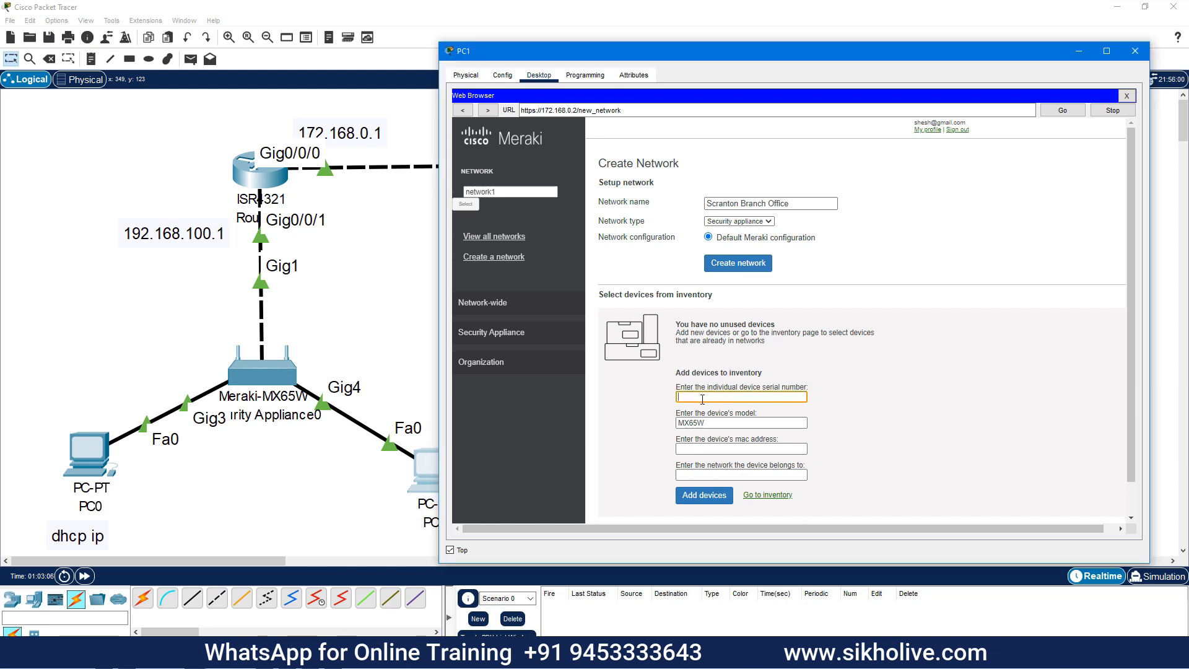
{"action": "key", "text": "ctrl+v"}
Verify the serial against Security Appliance0's Config settings, then bring up PC0
{"action": "left_click", "coordinate": [267, 393]}
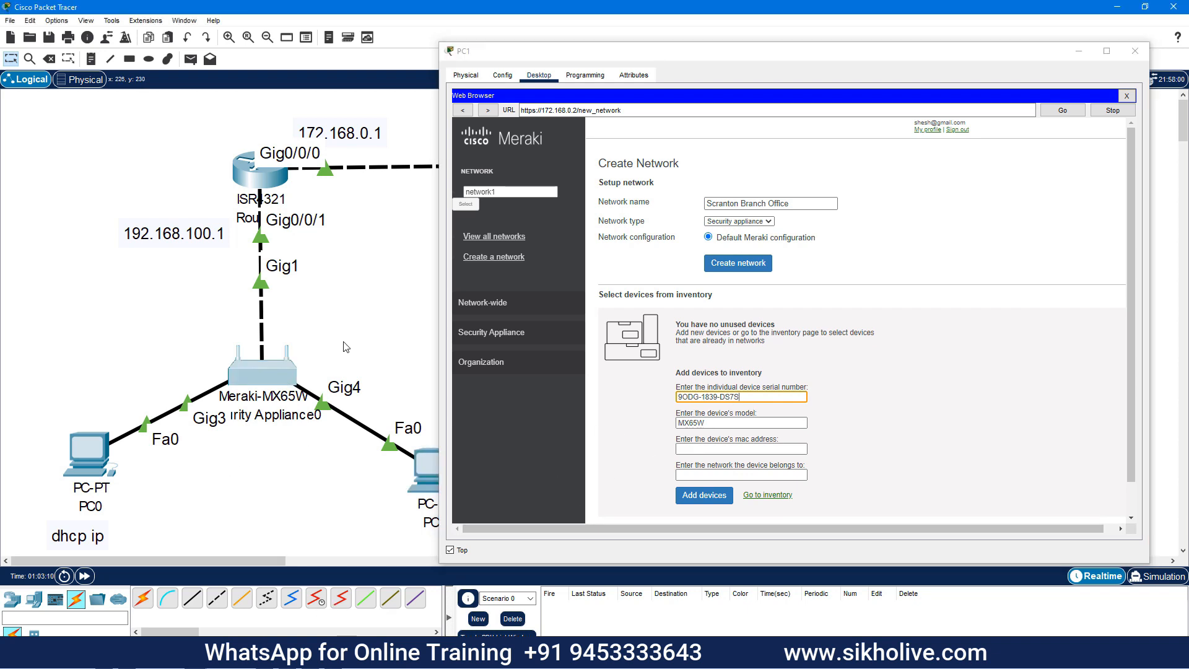
{"action": "left_click_drag", "start_coordinate": [433, 117], "coordinate": [126, 115]}
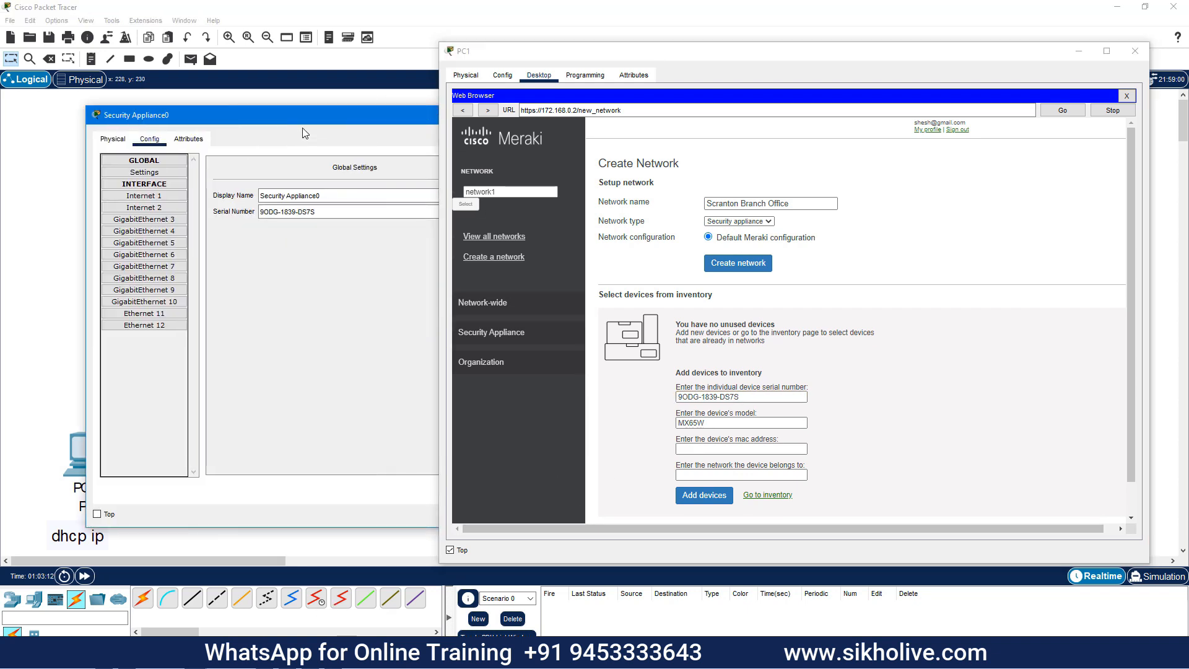
{"action": "left_click_drag", "start_coordinate": [314, 212], "coordinate": [260, 212]}
{"action": "left_click_drag", "start_coordinate": [333, 119], "coordinate": [0, 118]}
{"action": "left_click", "coordinate": [177, 117]}
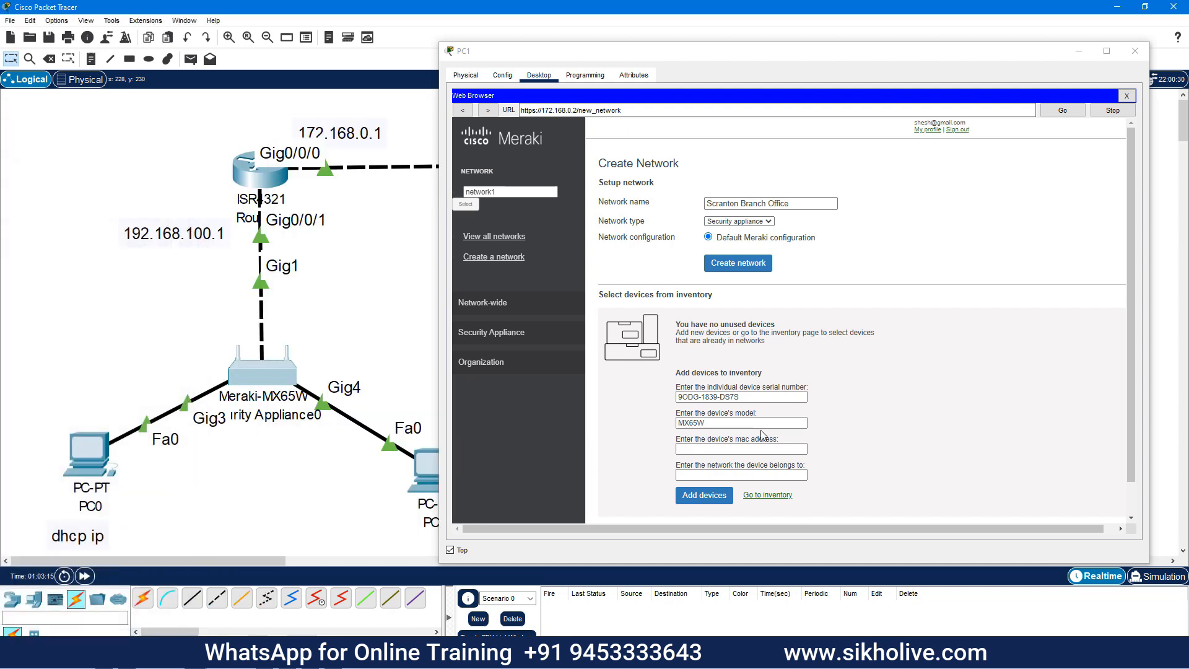
{"action": "left_click", "coordinate": [711, 423]}
{"action": "left_click", "coordinate": [693, 456]}
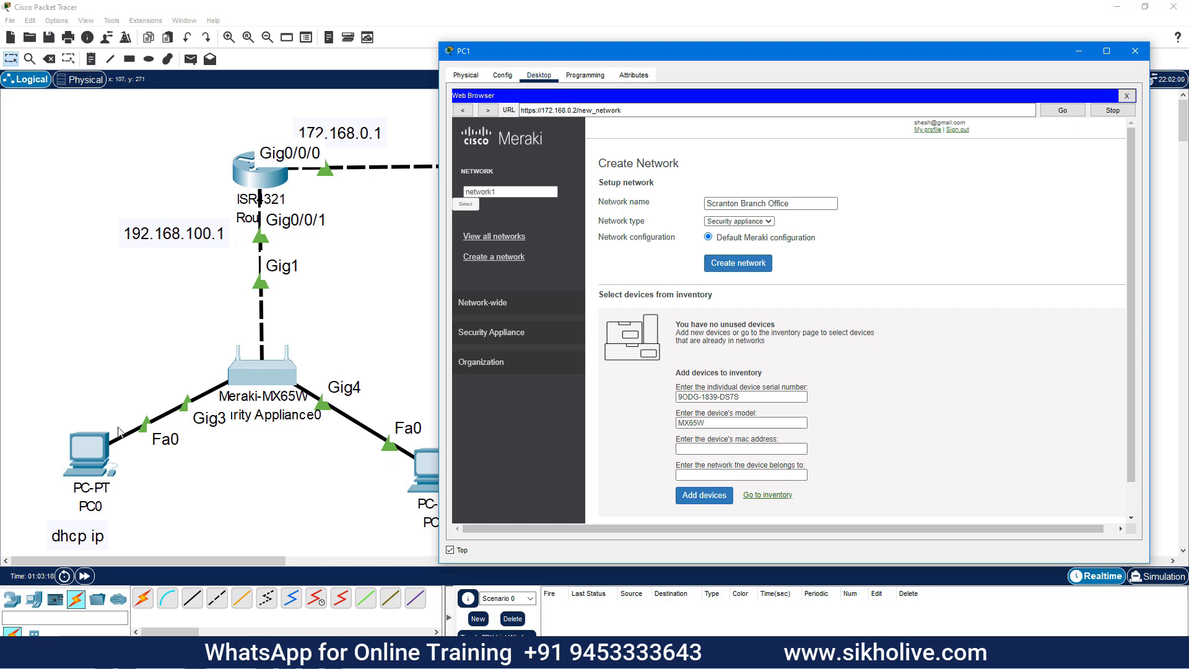
{"action": "left_click", "coordinate": [80, 452]}
Copy the appliance's hardware address from PC0's Connection details page
{"action": "left_click_drag", "start_coordinate": [409, 122], "coordinate": [41, 143]}
{"action": "scroll", "coordinate": [186, 427], "scroll_direction": "down", "scroll_amount": 4}
{"action": "scroll", "coordinate": [174, 402], "scroll_direction": "up", "scroll_amount": 5}
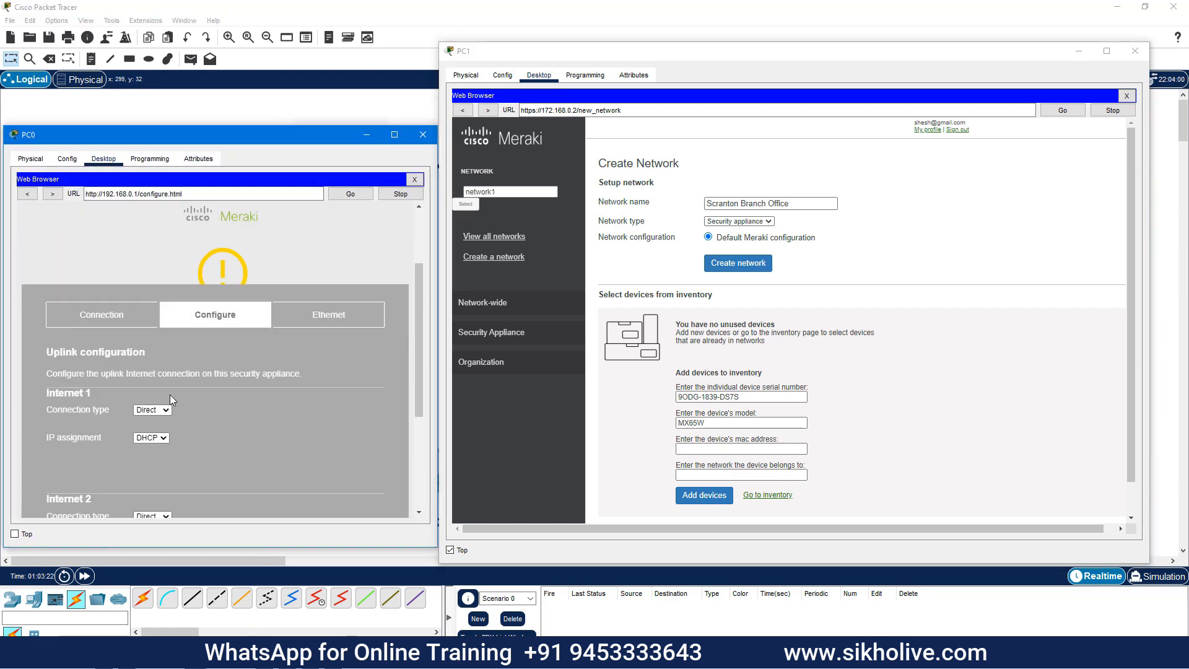
{"action": "scroll", "coordinate": [172, 399], "scroll_direction": "up", "scroll_amount": 1}
{"action": "left_click", "coordinate": [104, 358]}
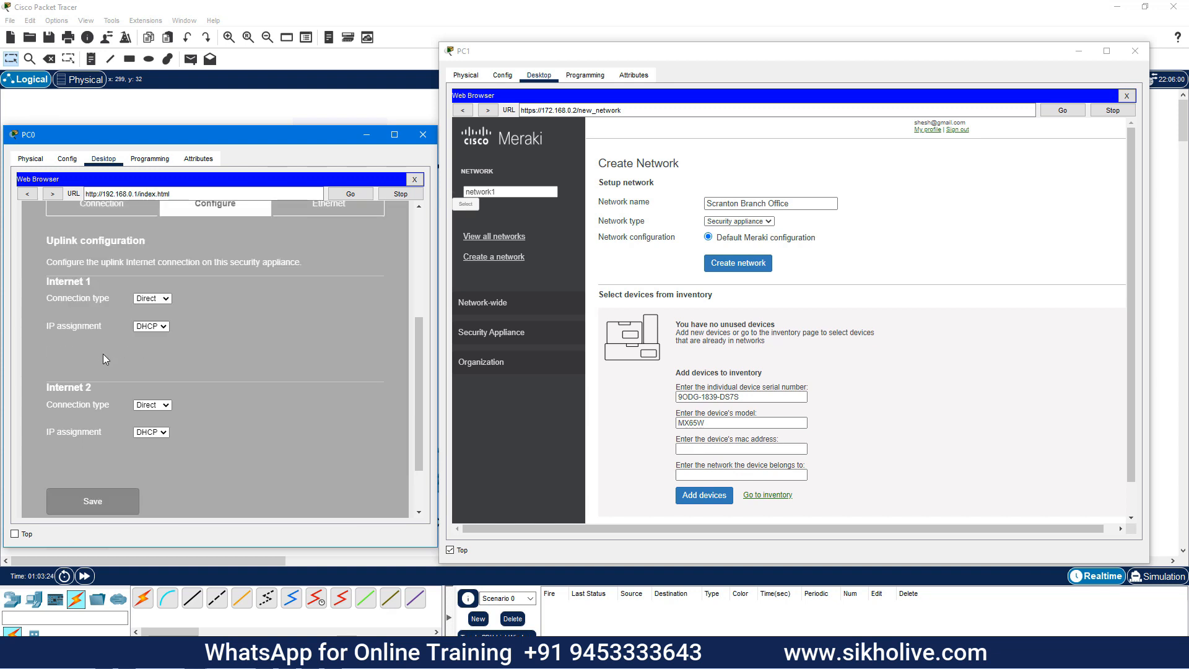
{"action": "scroll", "coordinate": [104, 359], "scroll_direction": "down", "scroll_amount": 1}
{"action": "scroll", "coordinate": [103, 354], "scroll_direction": "down", "scroll_amount": 3}
{"action": "mouse_move", "coordinate": [165, 326]}
{"action": "left_mouse_down"}
{"action": "mouse_move", "coordinate": [197, 346]}
{"action": "mouse_move", "coordinate": [247, 346]}
{"action": "mouse_move", "coordinate": [166, 347]}
{"action": "left_mouse_up"}
{"action": "key", "text": "ctrl+c"}
Enter MAC 00:E0:B0:A4:49:31 and network net1 in PC1's add-device form and submit it
{"action": "left_click", "coordinate": [741, 448]}
{"action": "key", "text": "ctrl+v"}
{"action": "left_click", "coordinate": [709, 474]}
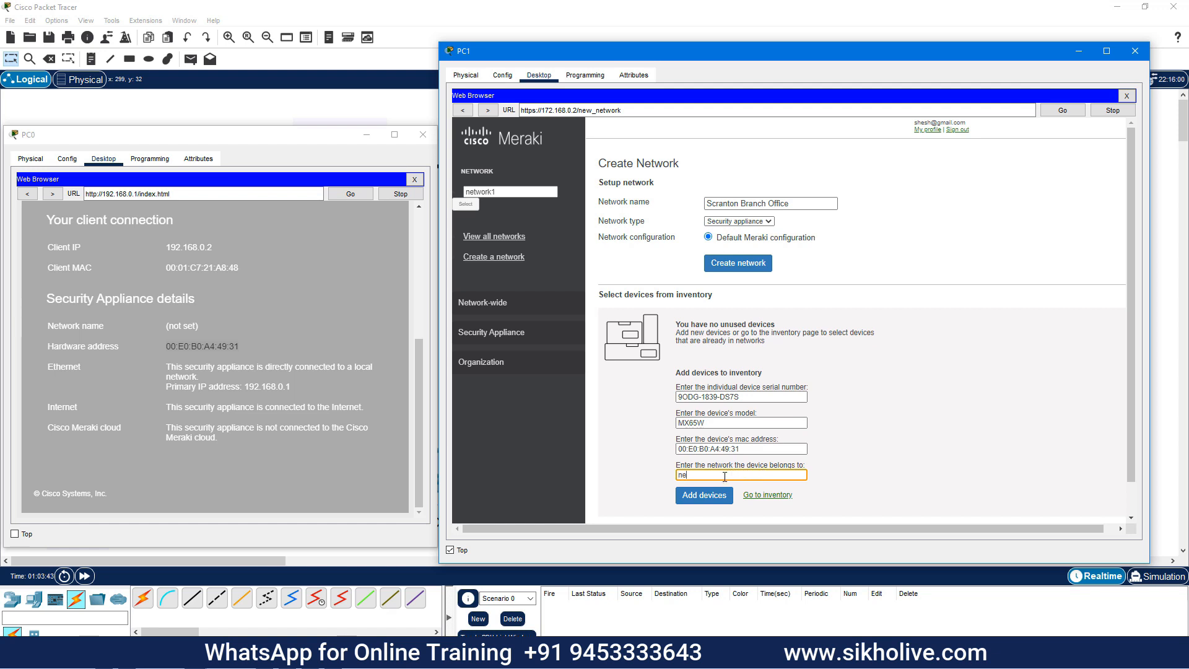
{"action": "left_click", "coordinate": [699, 496]}
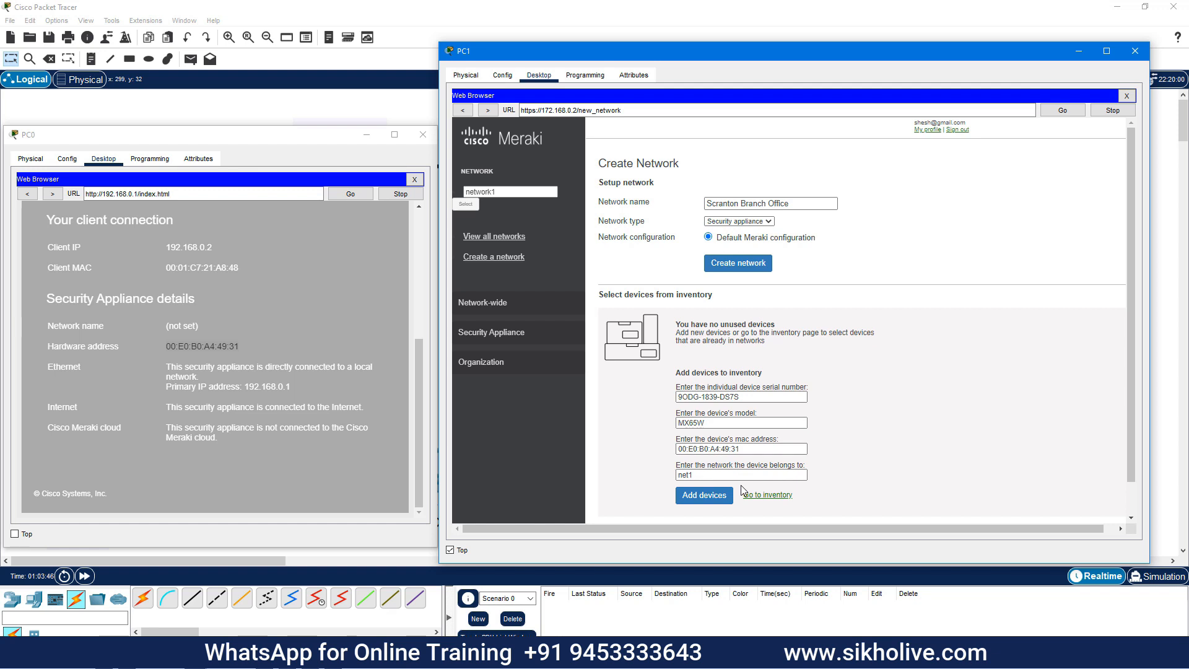
{"action": "scroll", "coordinate": [715, 440], "scroll_direction": "down", "scroll_amount": 2}
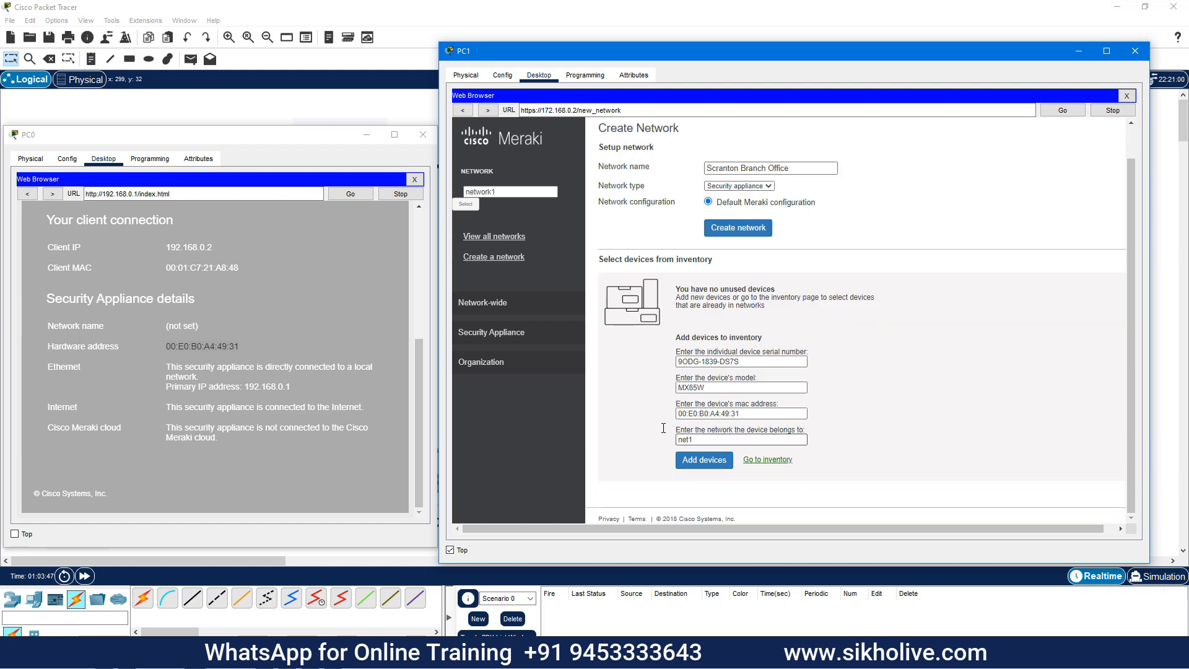
{"action": "scroll", "coordinate": [636, 386], "scroll_direction": "up", "scroll_amount": 2}
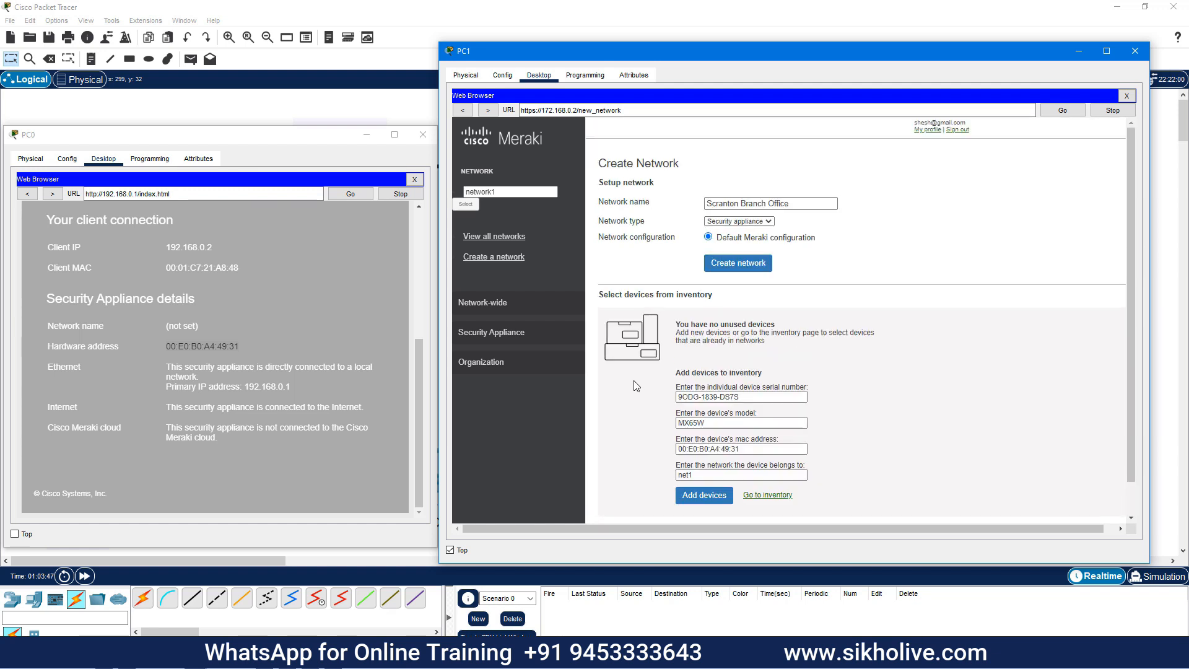
{"action": "scroll", "coordinate": [636, 386], "scroll_direction": "down", "scroll_amount": 2}
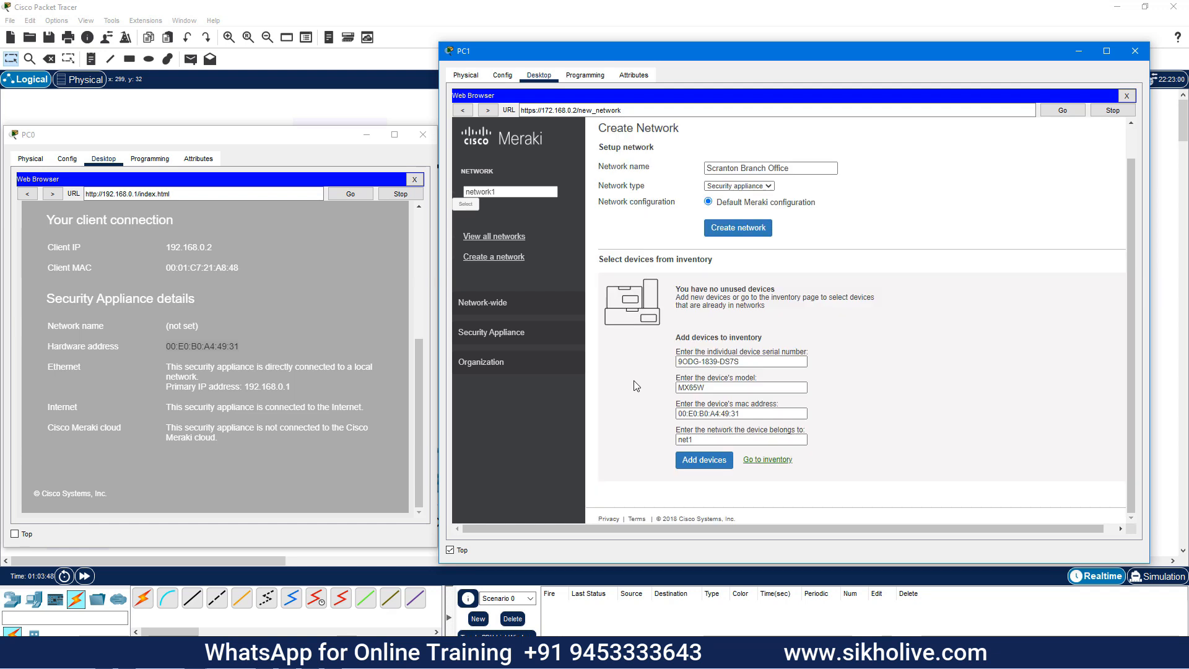
Submit the MX65W to inventory, close PC0 and fast-forward the simulation time
{"action": "left_click", "coordinate": [697, 460]}
{"action": "left_click", "coordinate": [367, 136]}
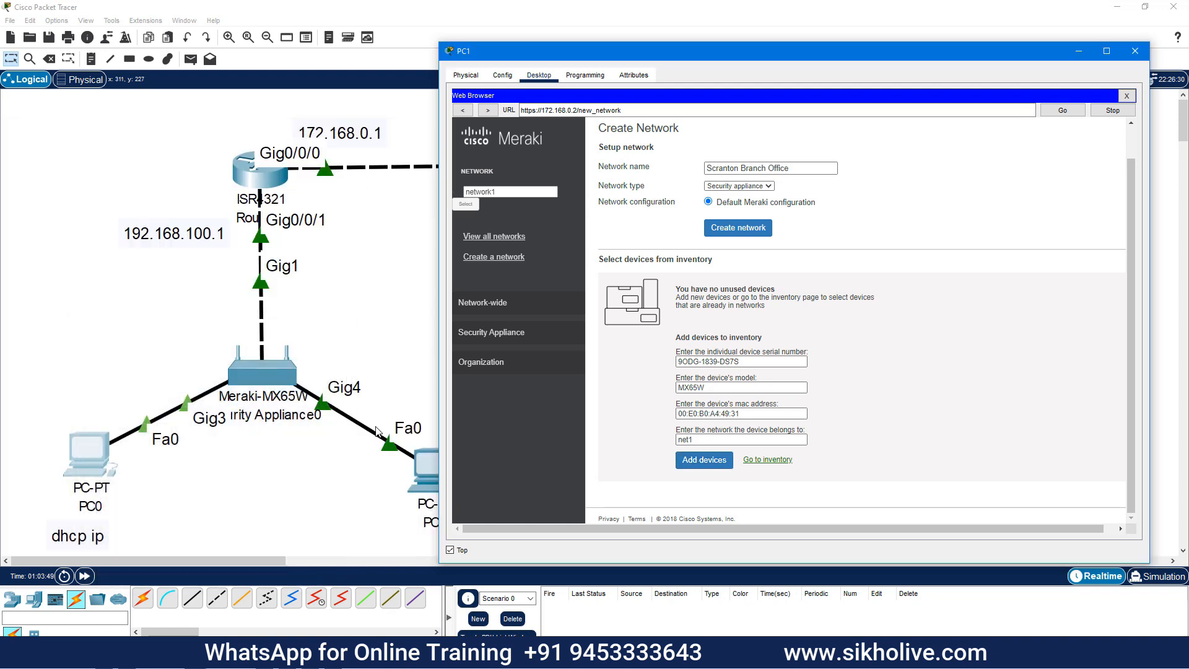
{"action": "left_click", "coordinate": [83, 577]}
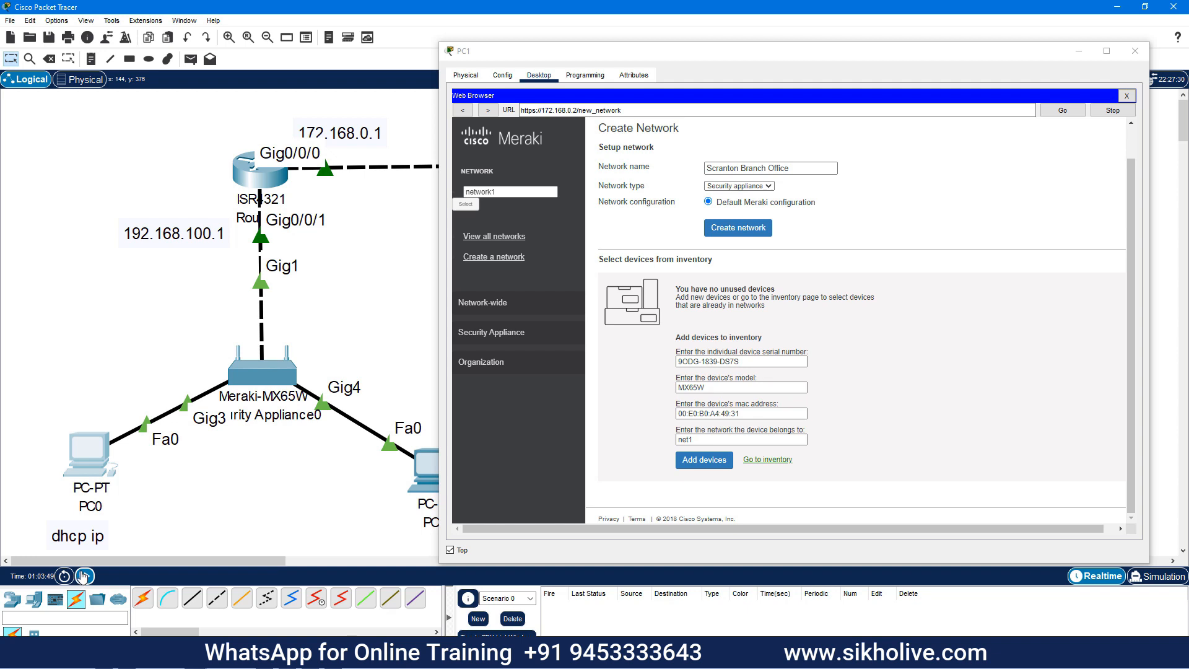
{"action": "left_click", "coordinate": [85, 577]}
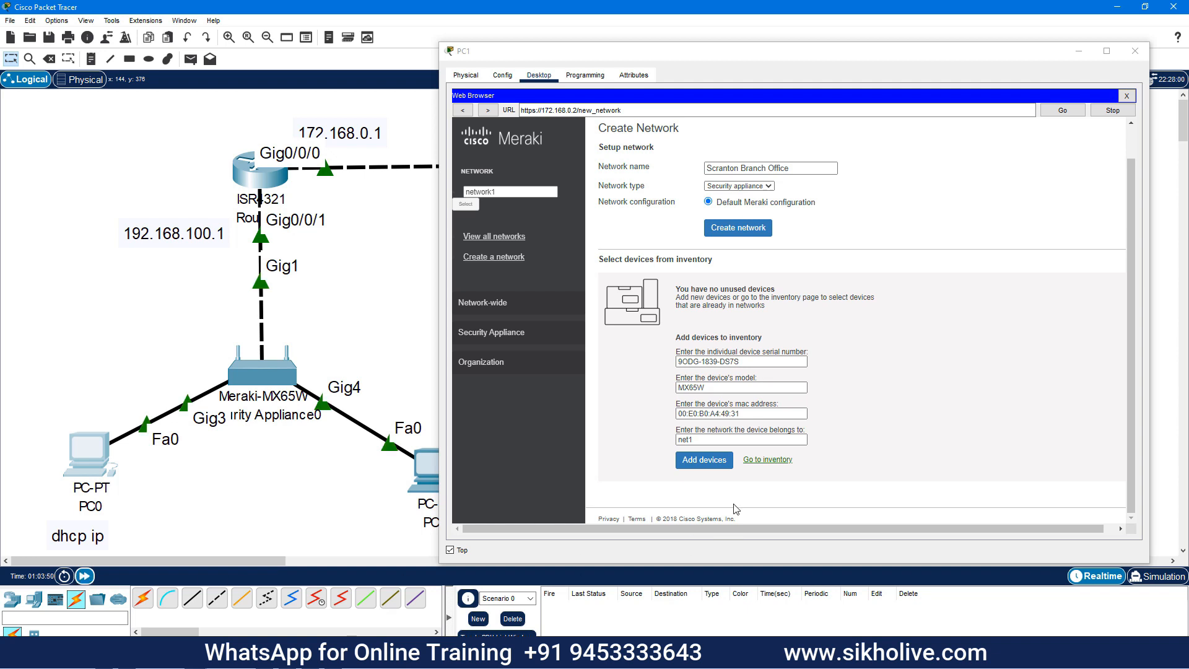
Fast-forward again and reload the all-networks overview until the MX65W appears in net1
{"action": "left_click", "coordinate": [706, 474]}
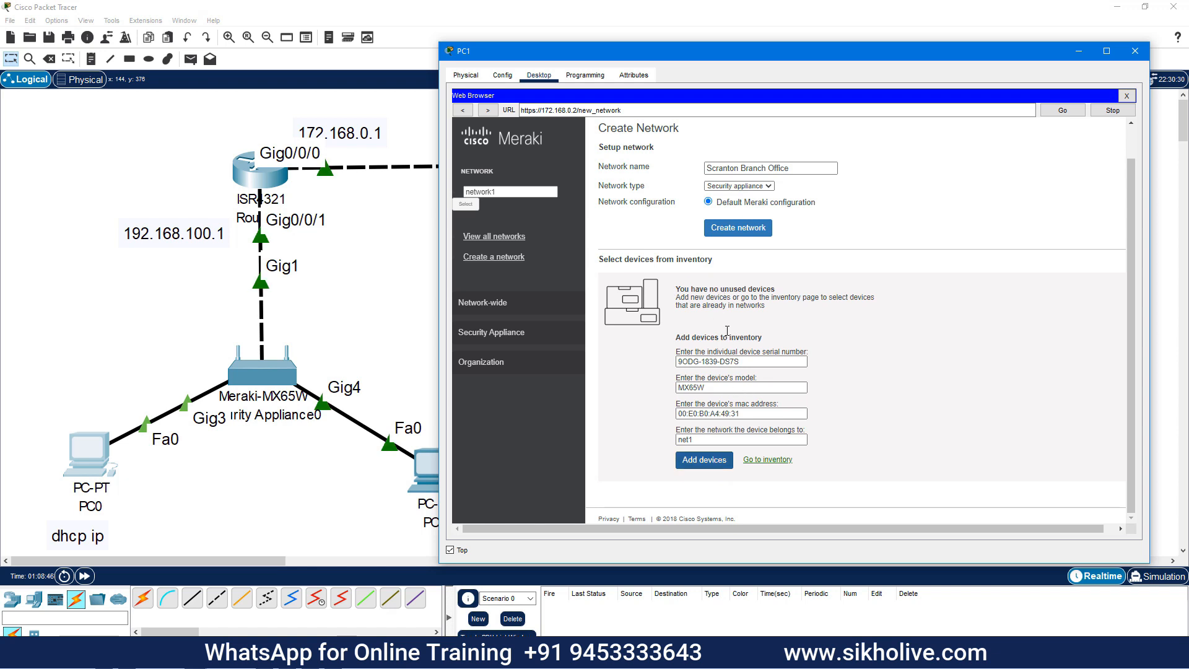
{"action": "left_click", "coordinate": [482, 302]}
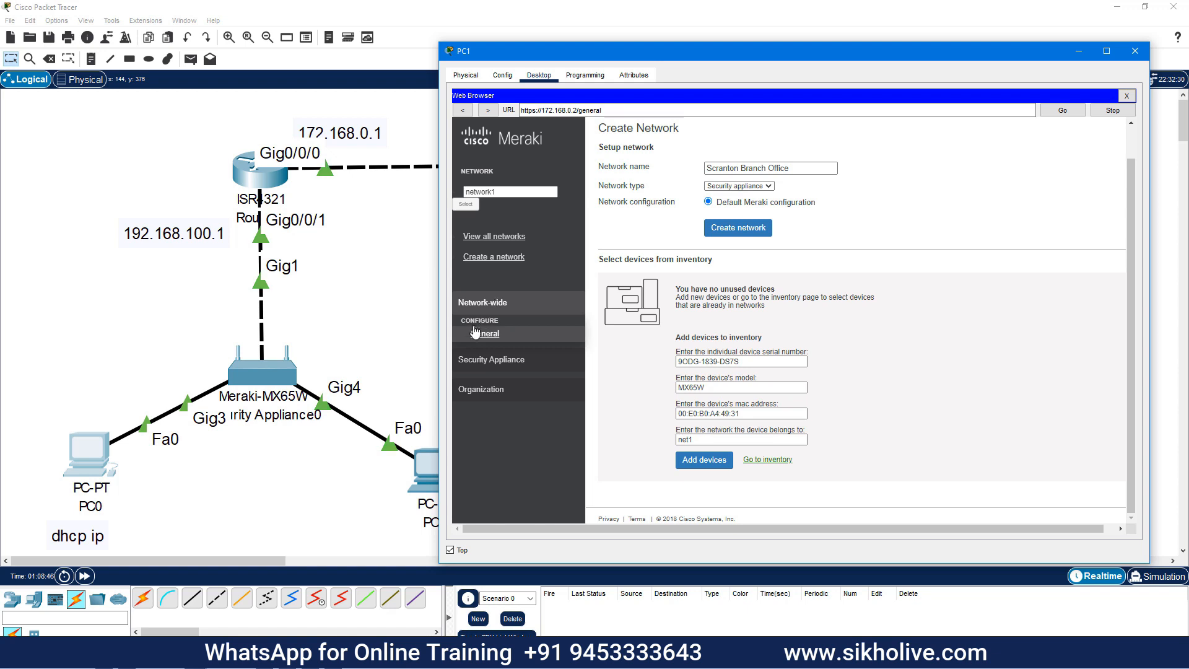
{"action": "left_click", "coordinate": [491, 359]}
{"action": "left_click", "coordinate": [499, 236]}
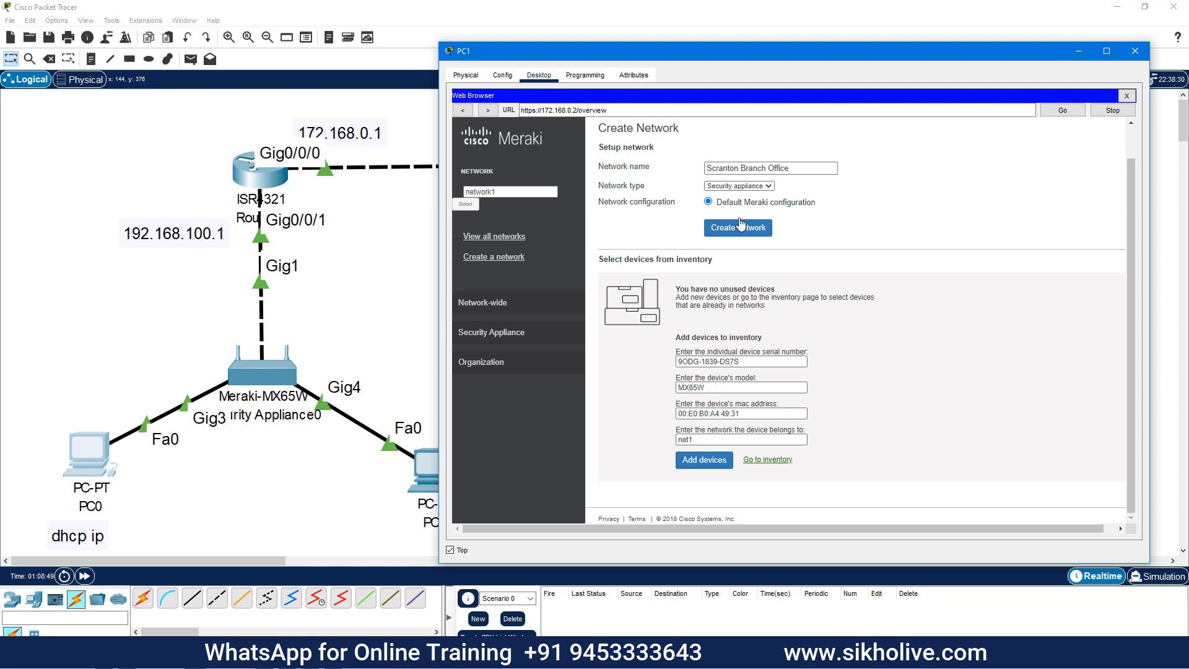
{"action": "left_click", "coordinate": [87, 579]}
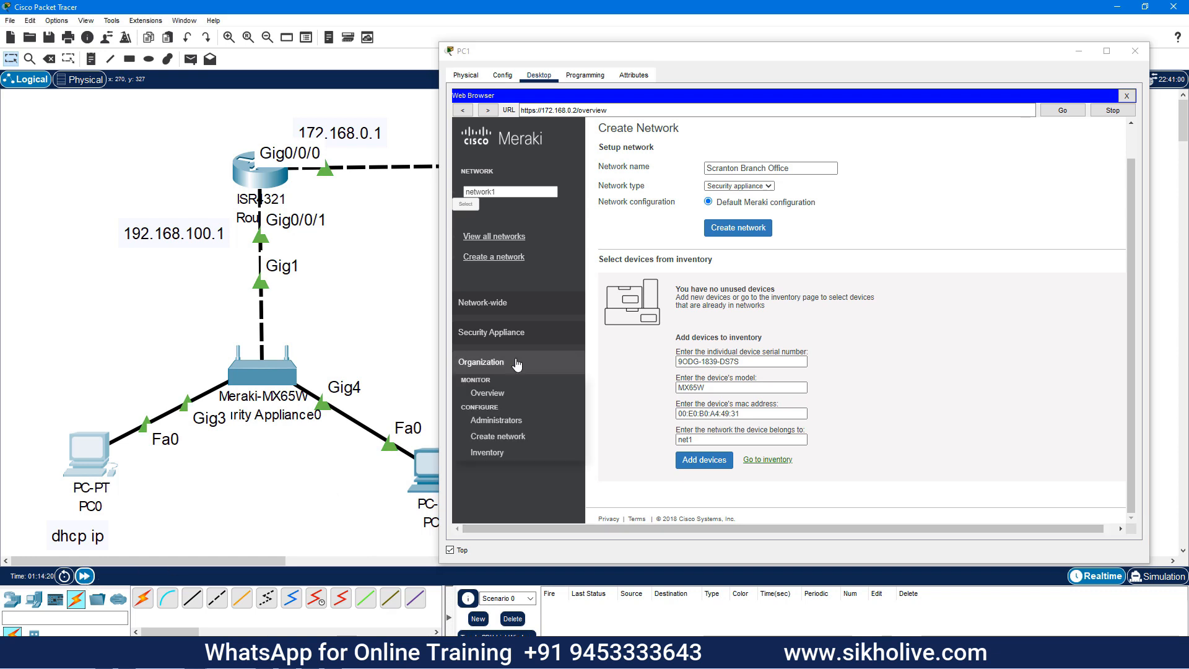
{"action": "left_click", "coordinate": [499, 236]}
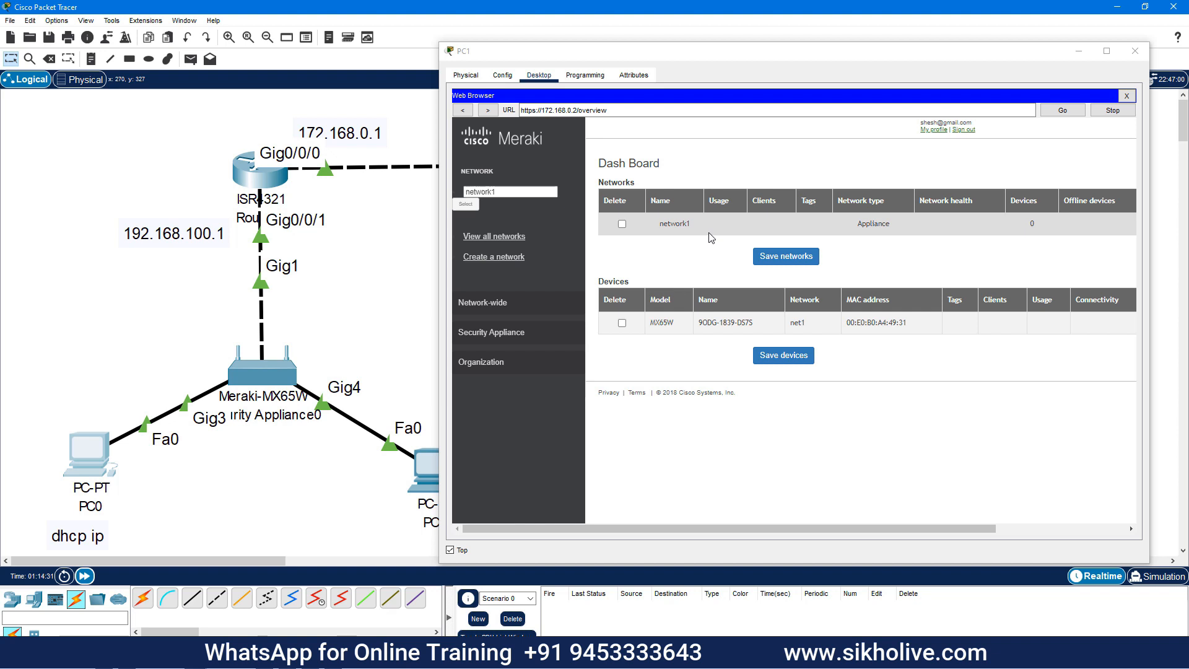
{"action": "left_click", "coordinate": [710, 323]}
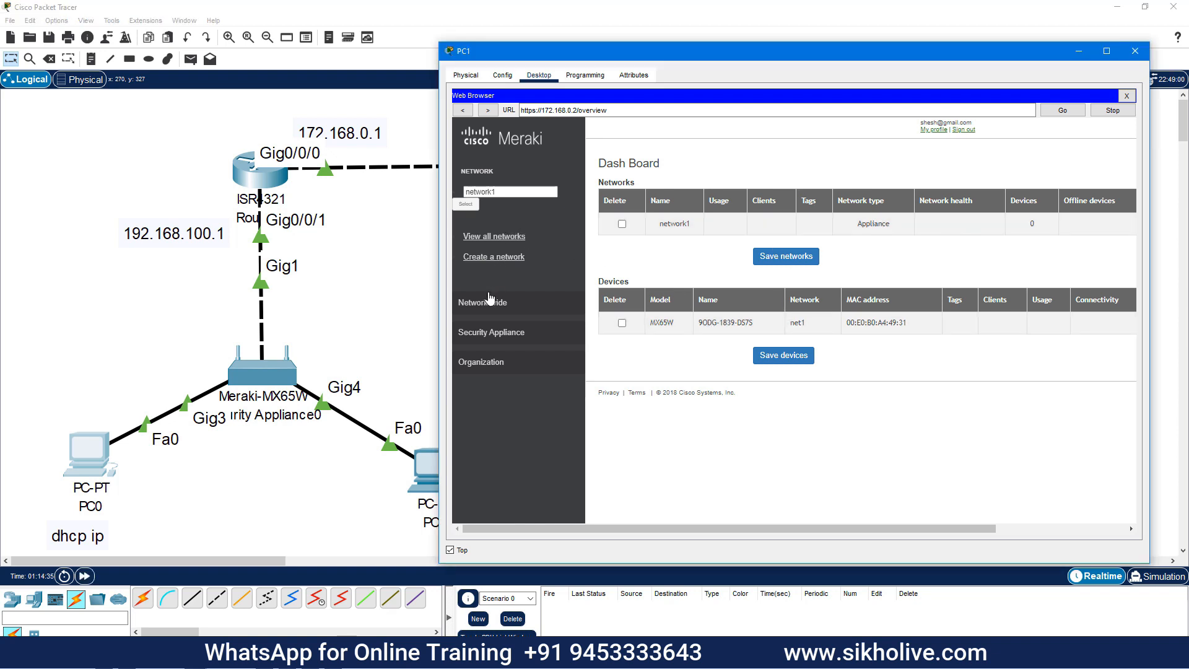
{"action": "mouse_move", "coordinate": [493, 365]}
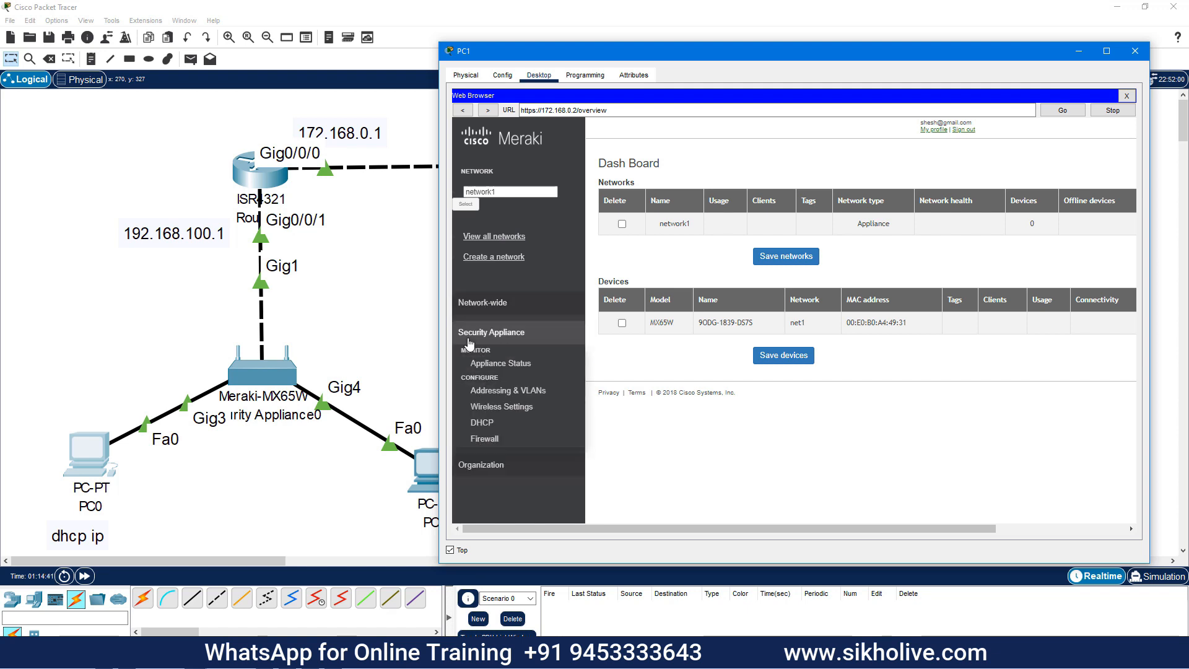
{"action": "mouse_move", "coordinate": [485, 331]}
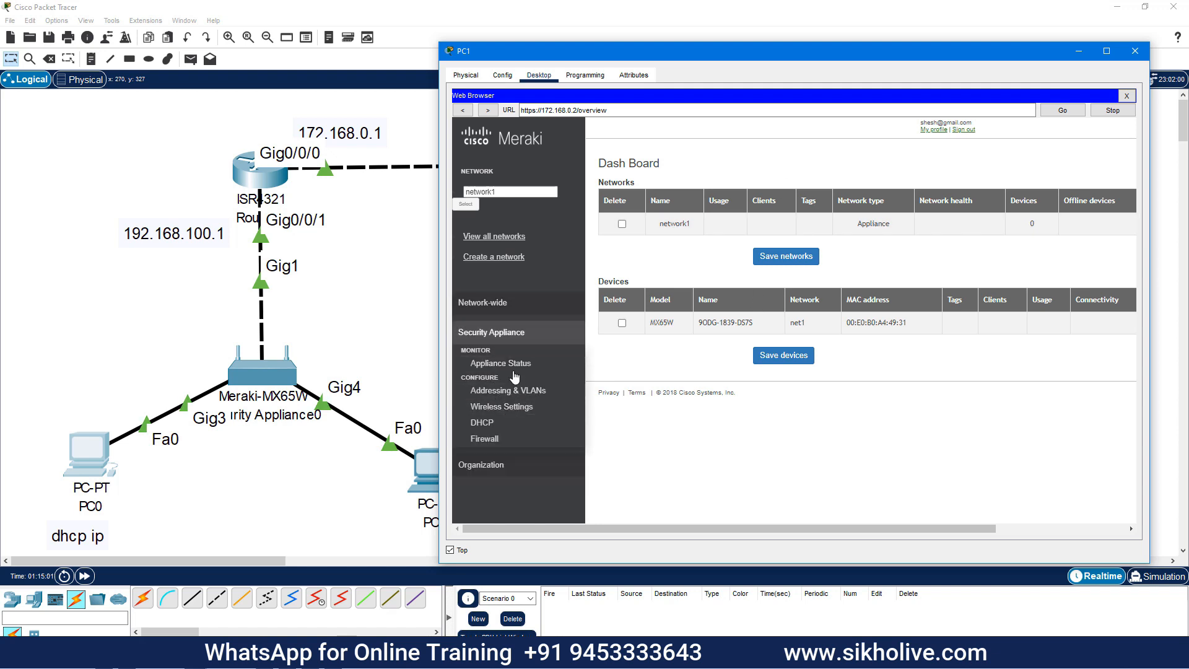
Check network1's Live data port status, then open the Addressing & VLANs settings
{"action": "left_click", "coordinate": [507, 366]}
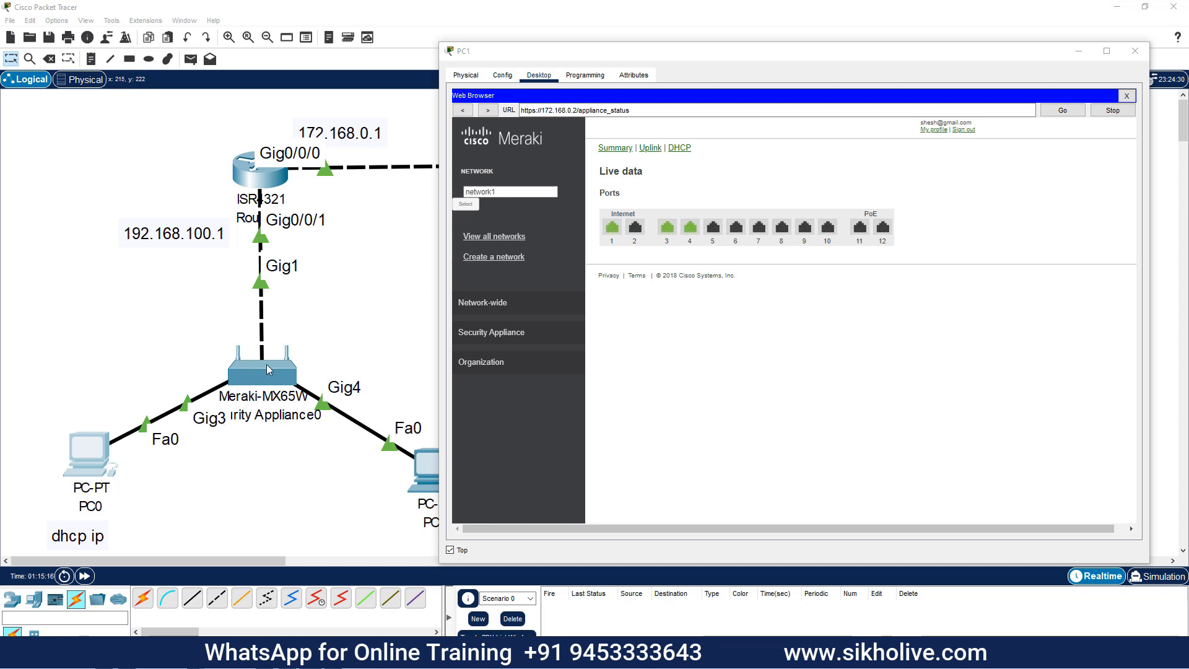
{"action": "left_click", "coordinate": [461, 305]}
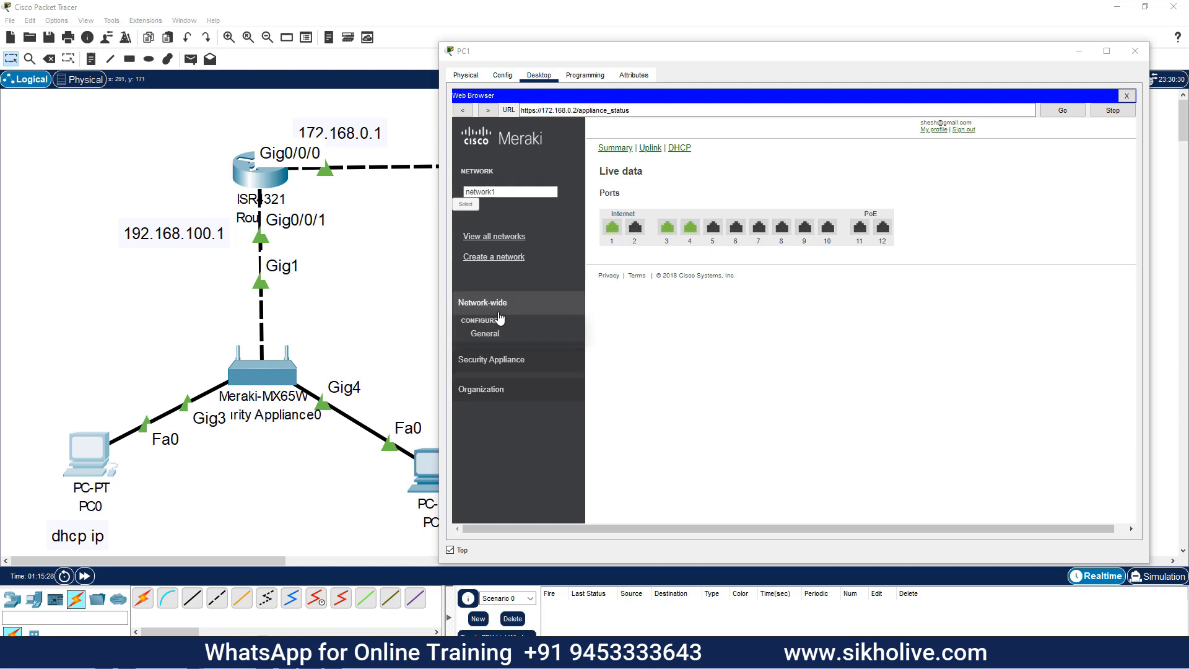
{"action": "mouse_move", "coordinate": [489, 394]}
{"action": "mouse_move", "coordinate": [492, 338]}
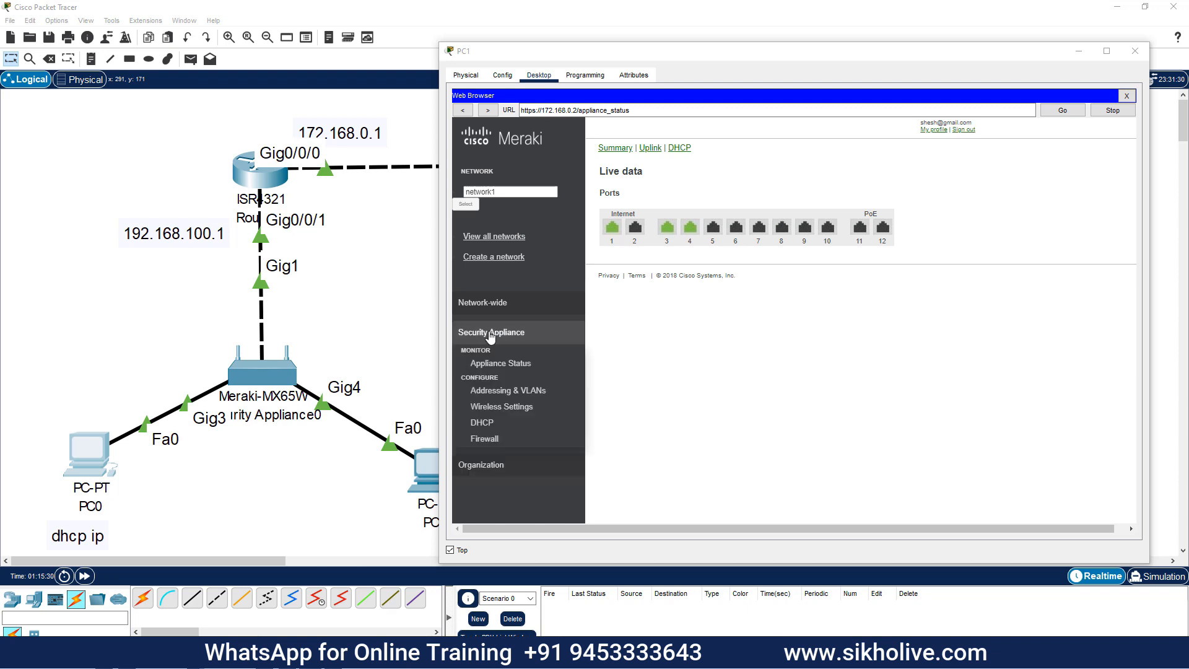
{"action": "left_click", "coordinate": [527, 391]}
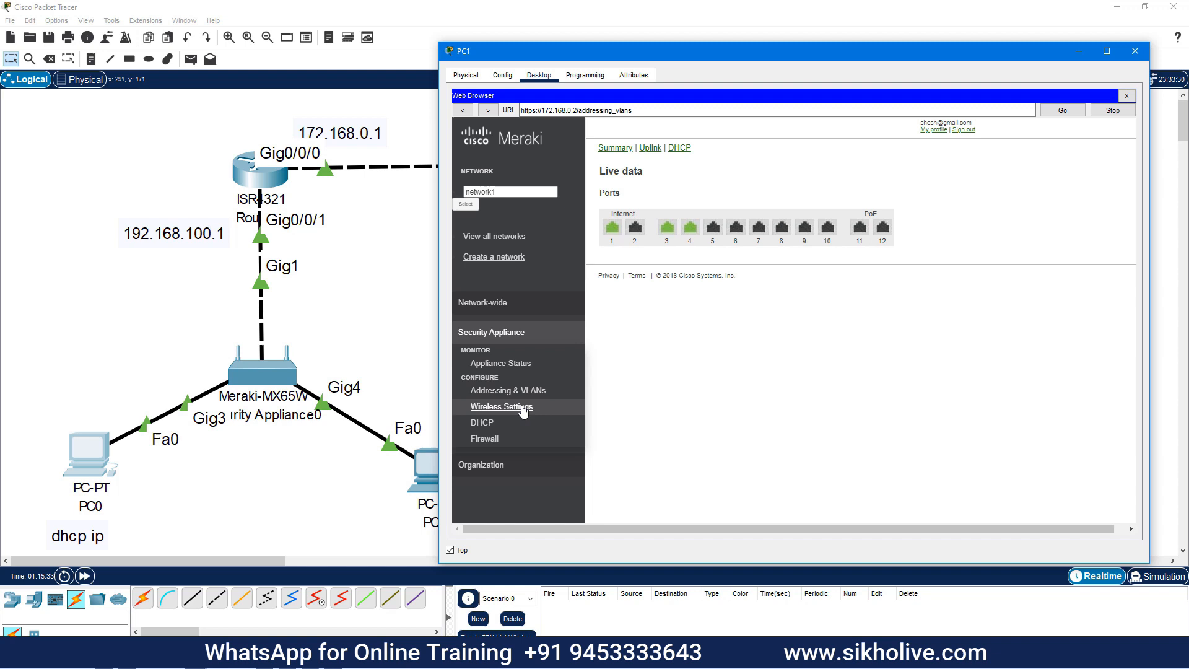